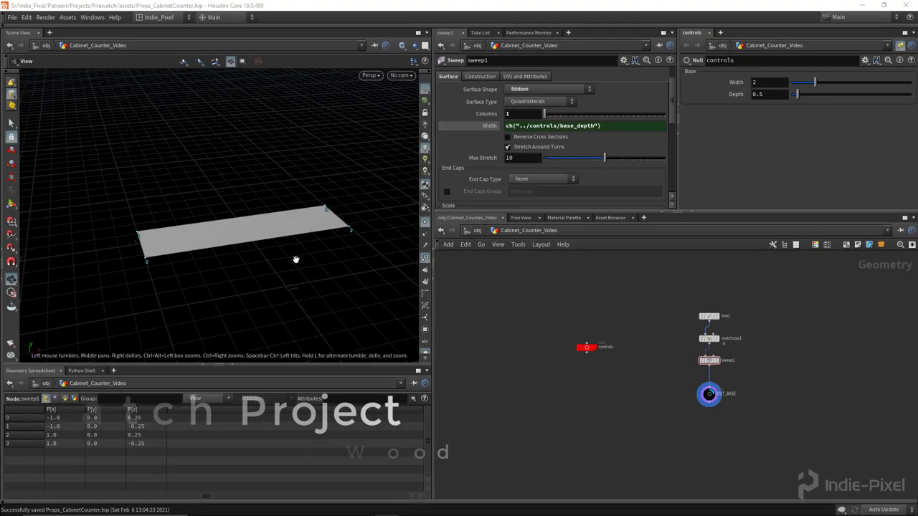
right_click_drag(354, 254, 154, 260)
left_click_drag(154, 259, 45, 270)
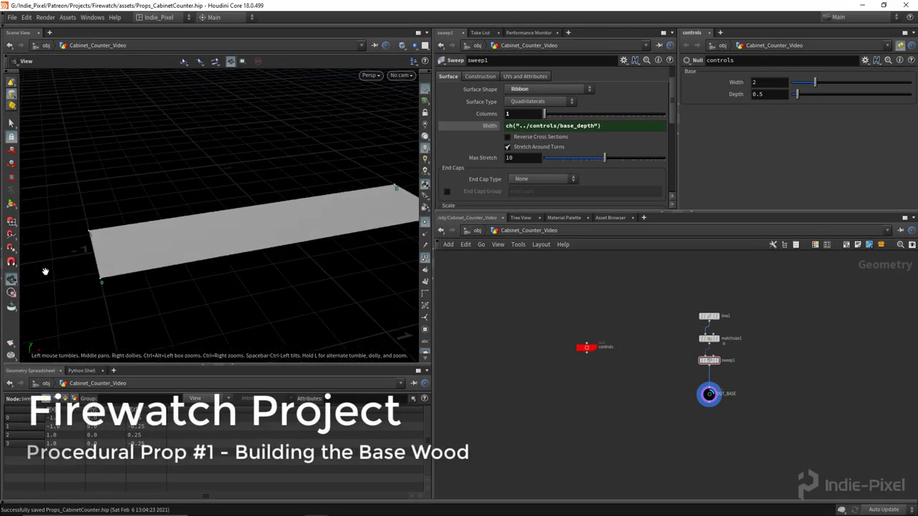
left_click_drag(370, 203, 348, 193)
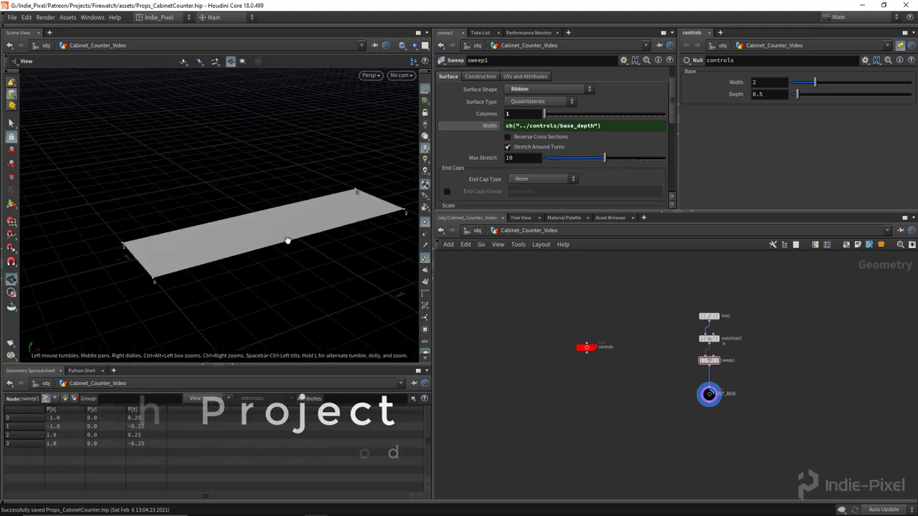
left_click_drag(287, 239, 282, 248)
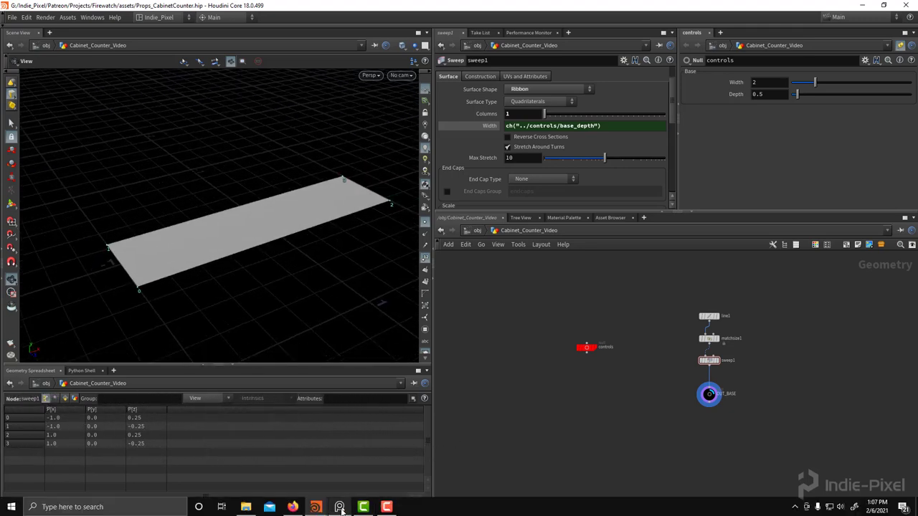
Step: Switch to the PureRef reference board and examine the wooden framing along the bottom of the green counter cabinet
left_click(342, 510)
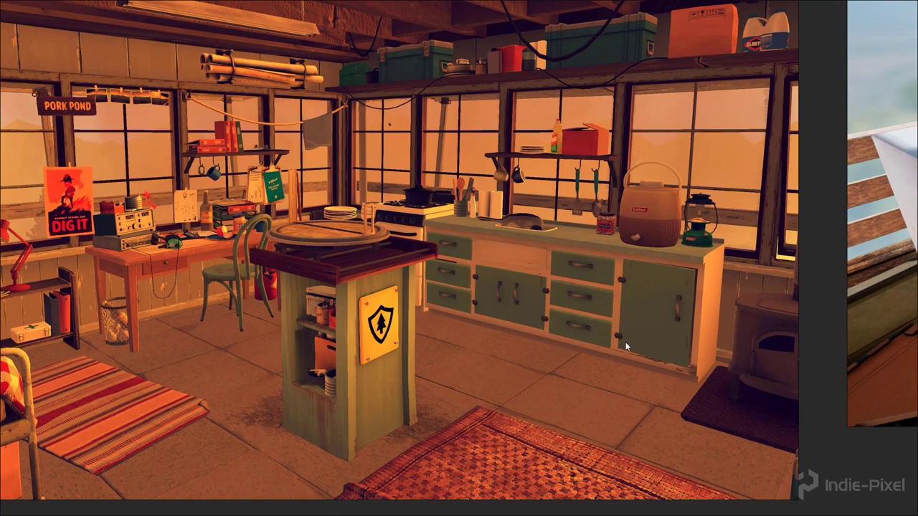
scroll(625, 342, "up", 6)
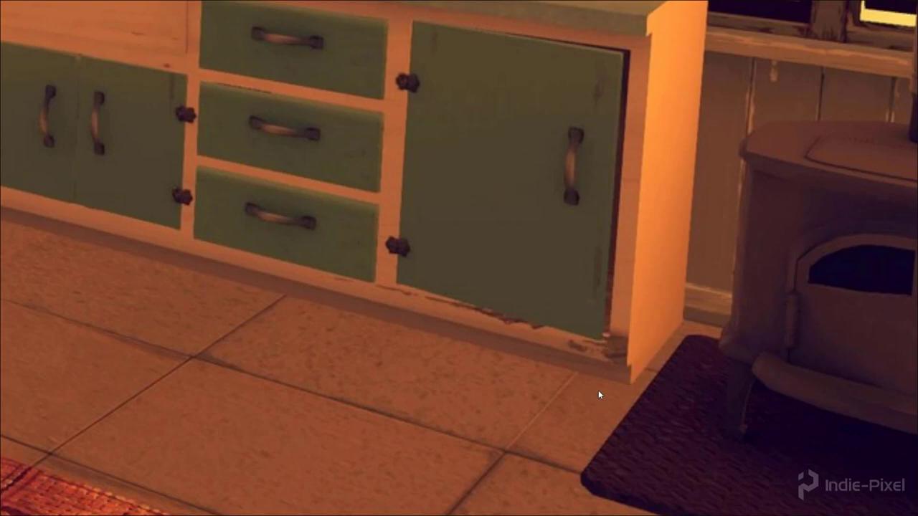
middle_click_drag(175, 268, 355, 281)
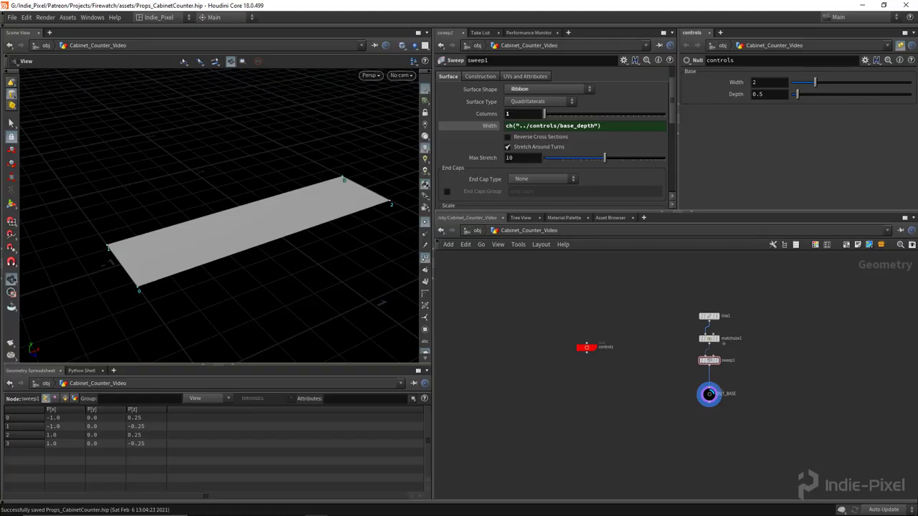
Step: Add an Object Merge node in empty network space and set its Object 1 to ../OUT_BASE
key("l")
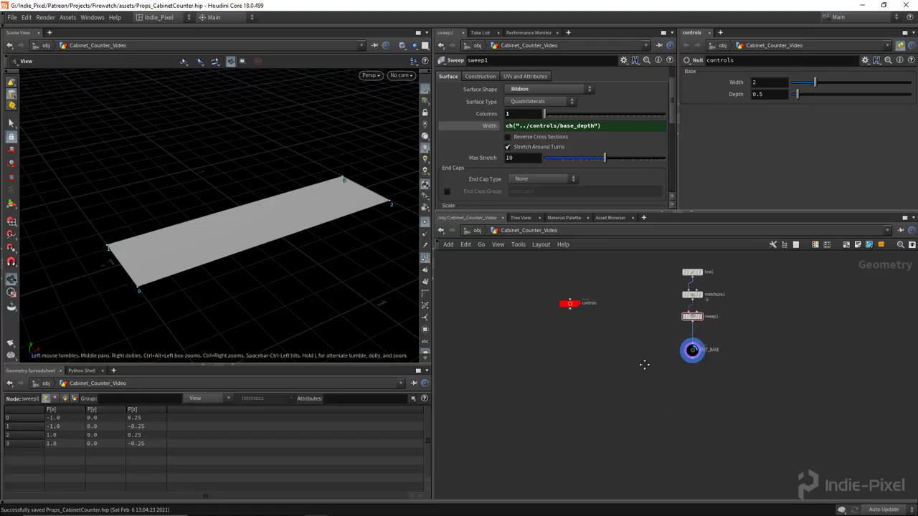
key("Tab")
key("Return")
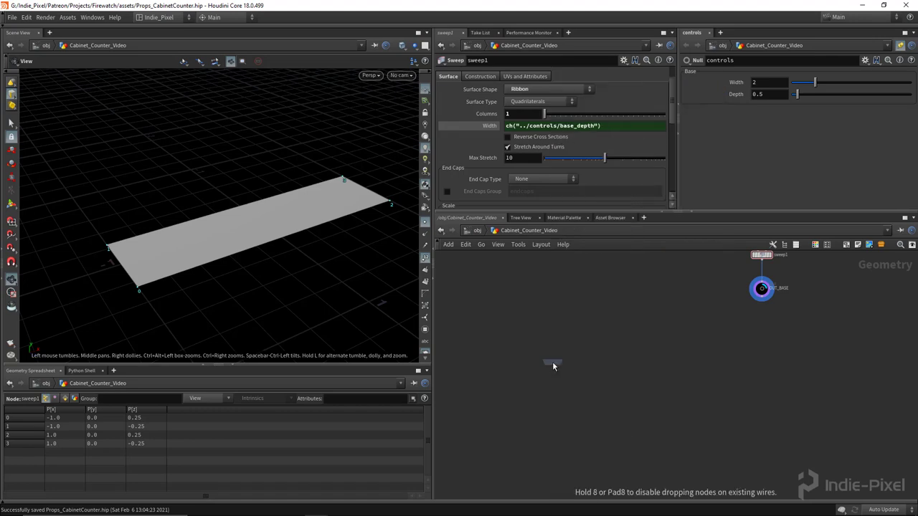
left_click(552, 361)
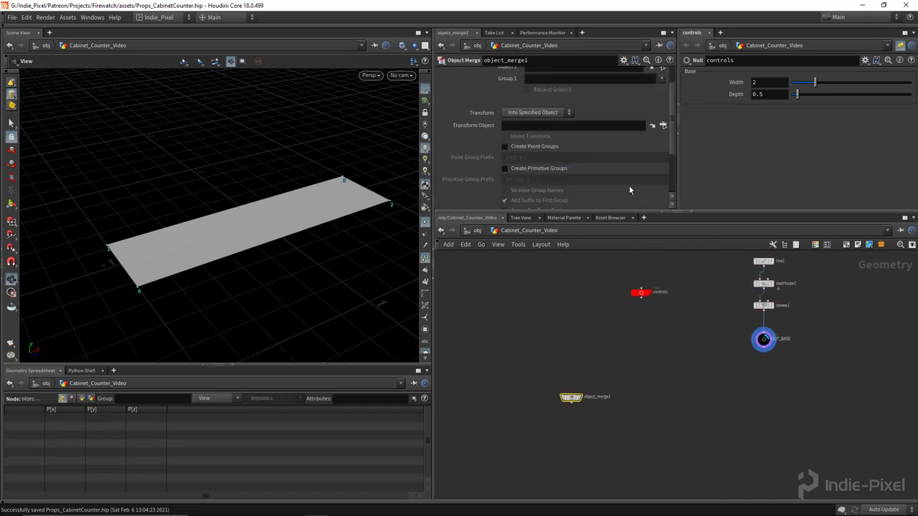
scroll(630, 190, "up", 2)
left_click_drag(764, 338, 625, 119)
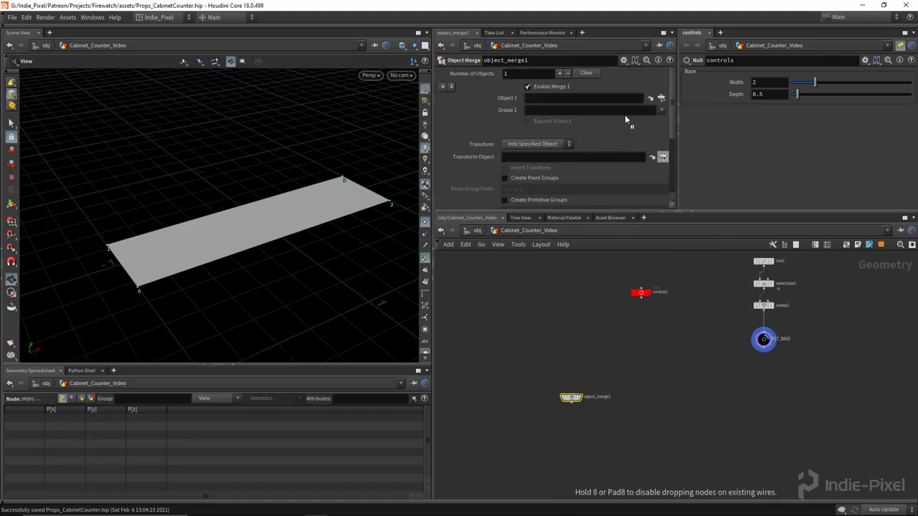
left_click_drag(550, 97, 550, 99)
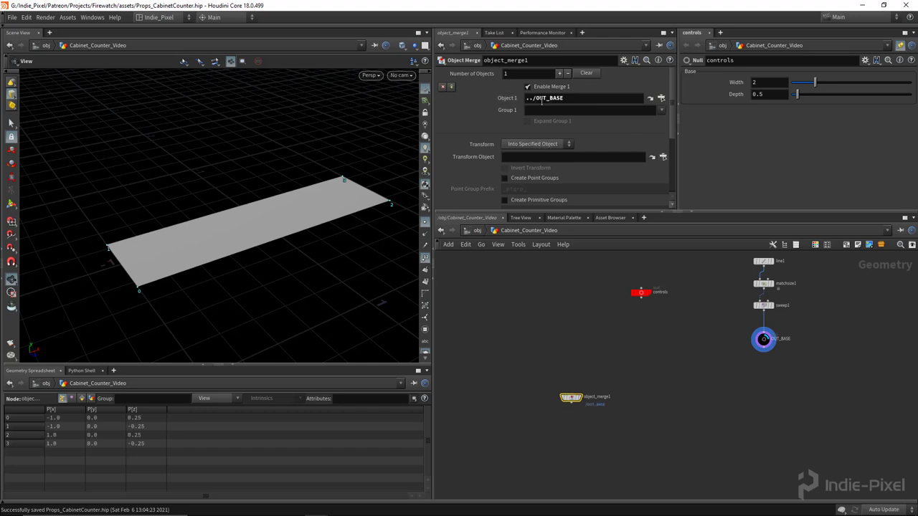
Step: Set the Object Merge node's Transform to None, make it the displayed node, and reposition it in the network
left_click(536, 145)
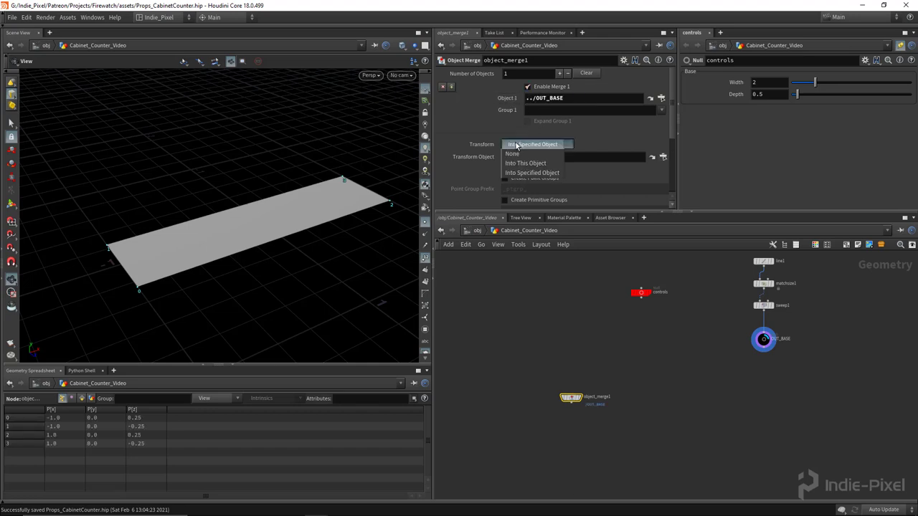
left_click(531, 154)
scroll(616, 419, "up", 3)
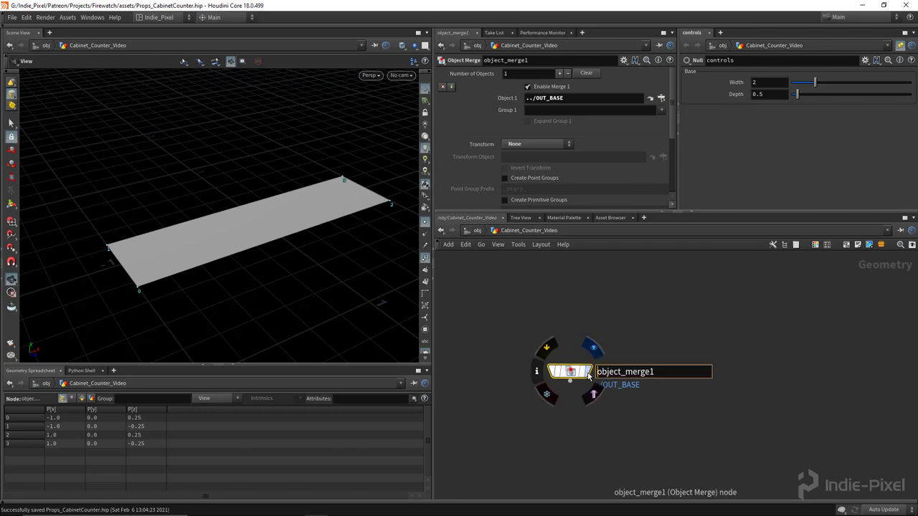
scroll(593, 372, "down", 5)
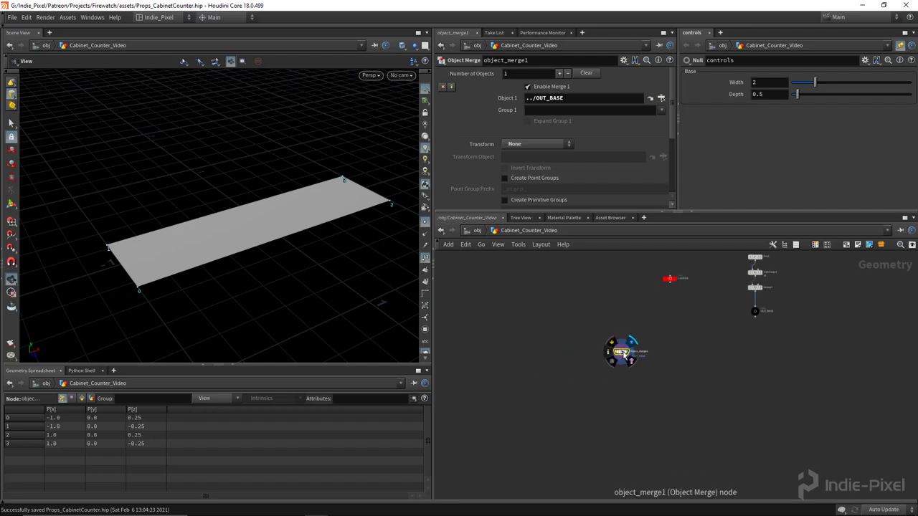
left_click_drag(621, 351, 578, 350)
scroll(573, 369, "up", 2)
scroll(570, 369, "up", 1)
Step: Add a Convert node wired directly below the Object Merge node and display its result
left_click_drag(338, 263, 284, 234)
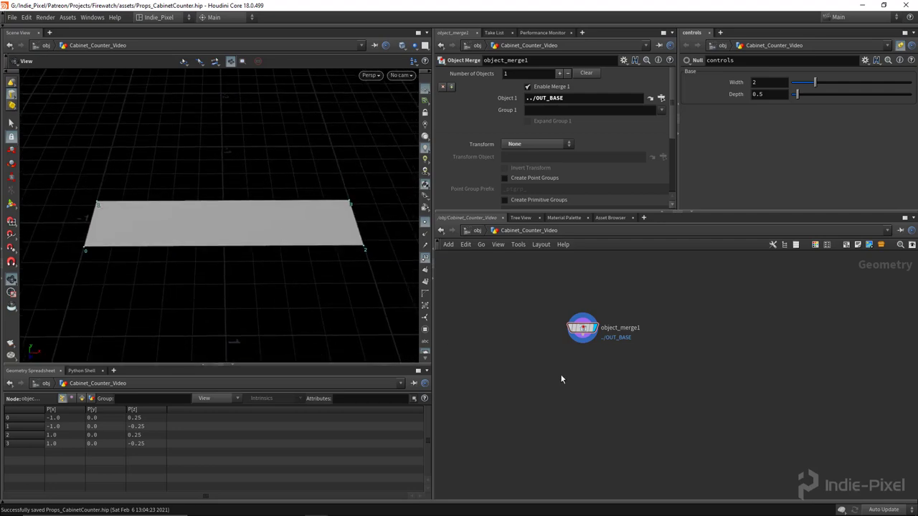
key("Tab")
type("convert")
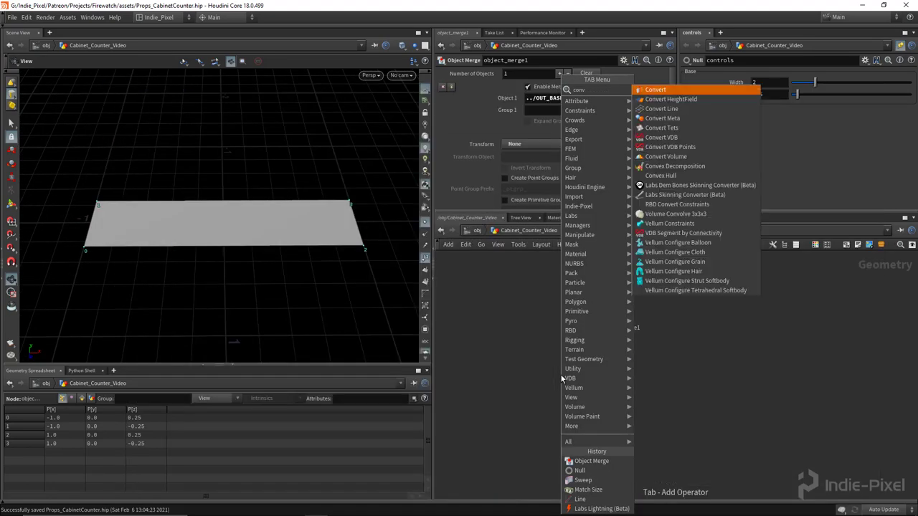
left_click(650, 89)
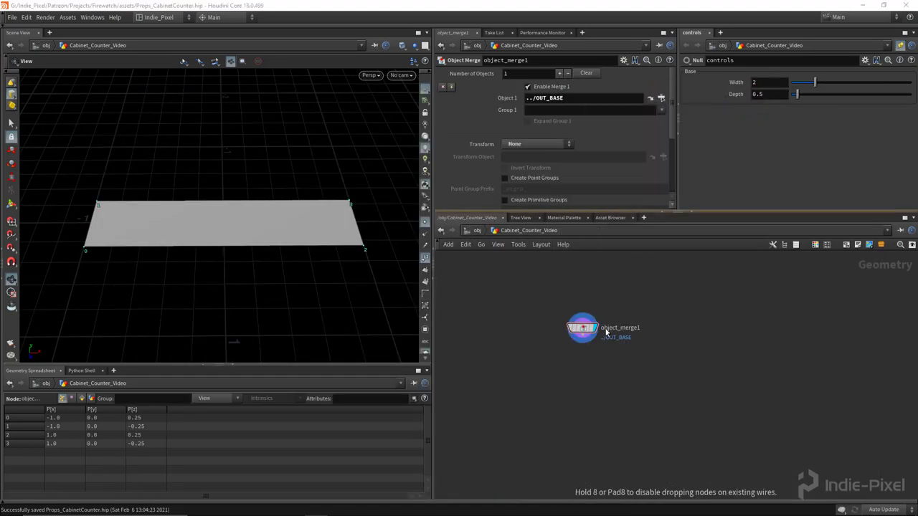
left_click(583, 362)
scroll(585, 345, "up", 5)
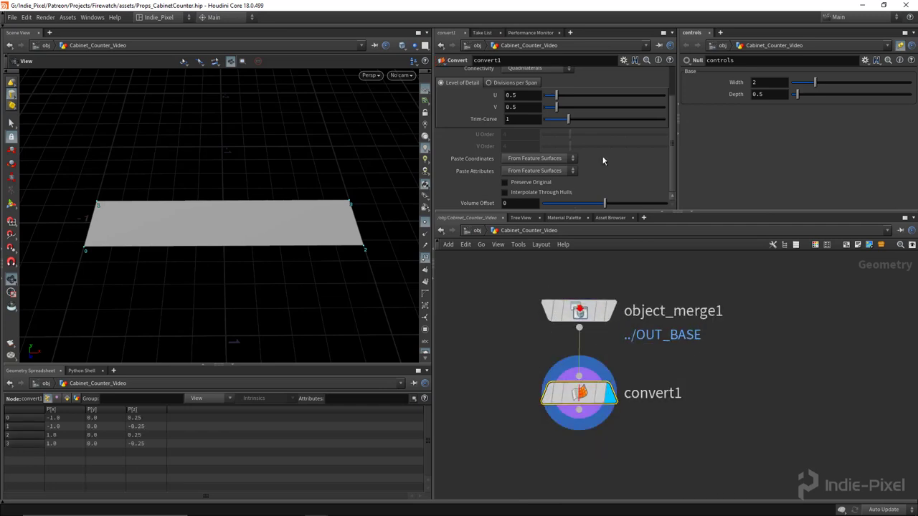
Step: Set the Convert node's output to NURBS Surface and enable Interpolate Through Hulls
scroll(599, 144, "up", 3)
left_click(541, 98)
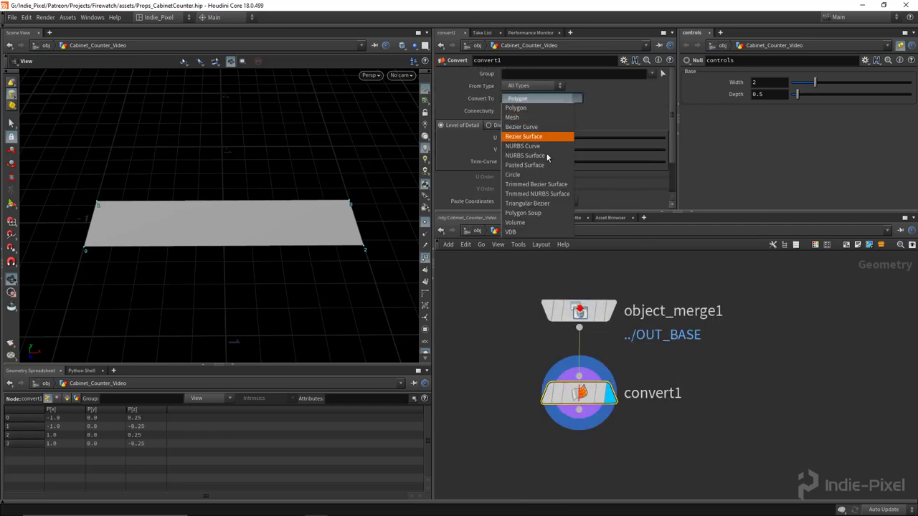
left_click(528, 155)
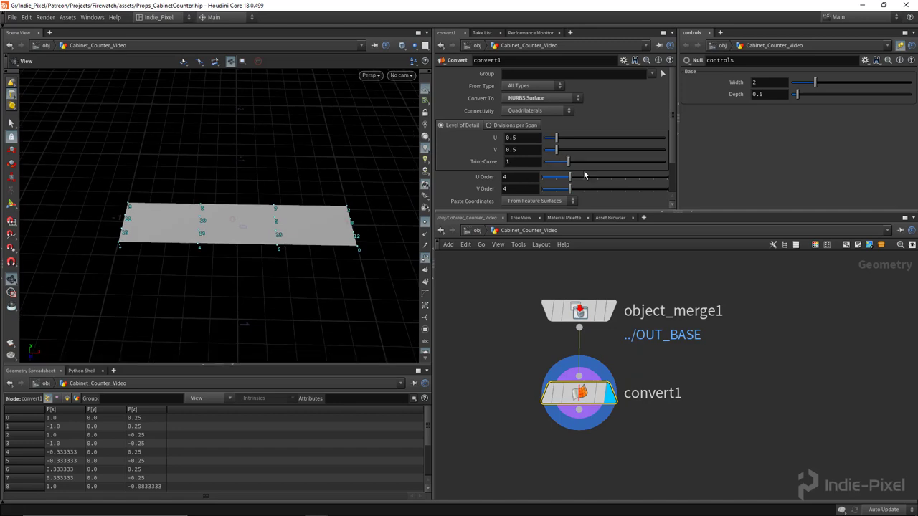
left_click_drag(323, 212, 319, 225)
right_click_drag(319, 225, 351, 226)
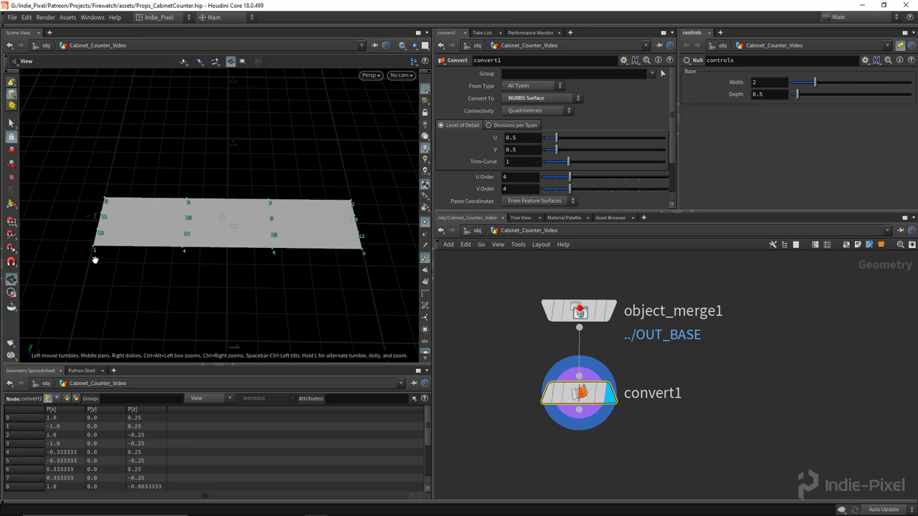
scroll(474, 178, "down", 3)
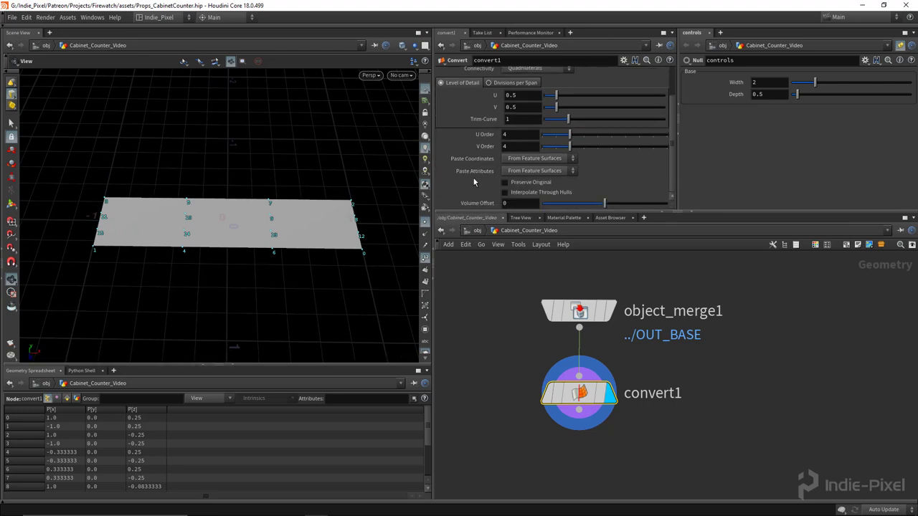
left_click(521, 194)
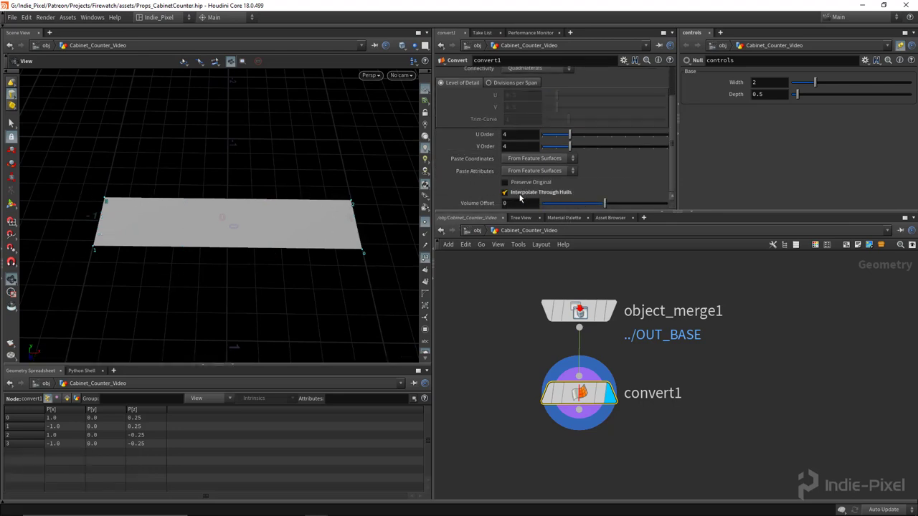
left_click_drag(266, 236, 107, 143)
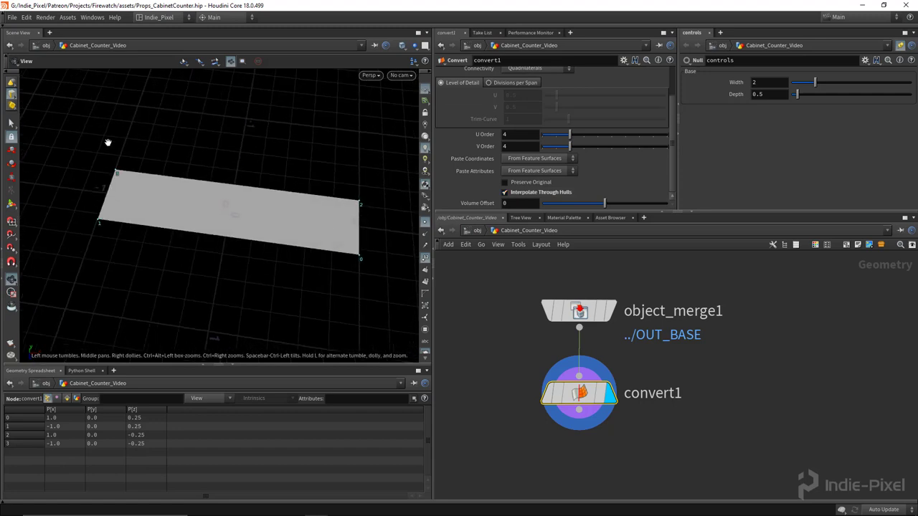
Step: Add a Carve node wired below the Convert node and display its result
middle_click_drag(601, 459, 579, 392)
key("Tab")
type("polyex")
key("Return")
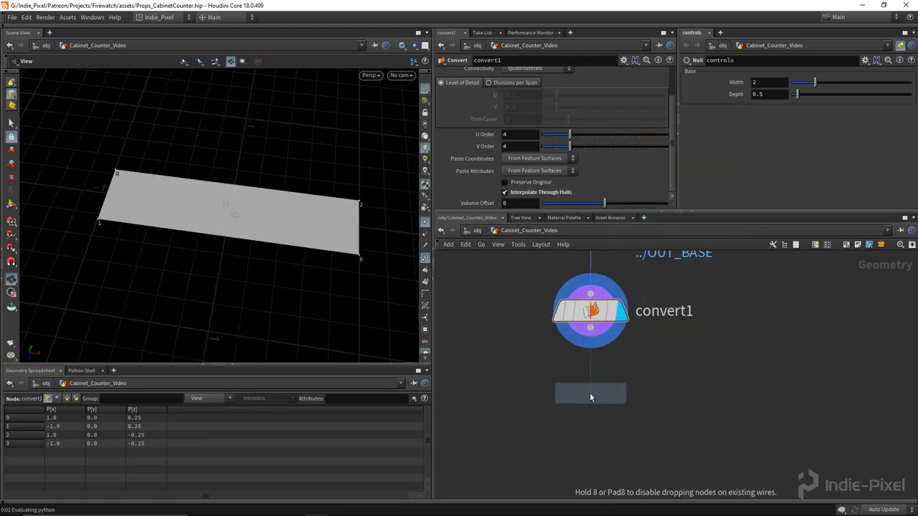
left_click(589, 392)
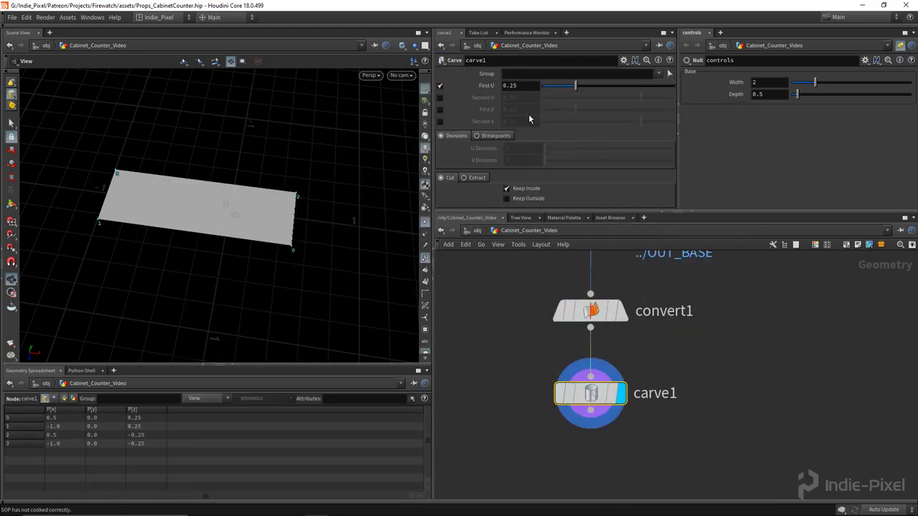
Step: Set the Carve node's First U to about 0.022 and enable Keep Outside alongside Keep Inside
left_click_drag(577, 85, 547, 87)
left_click(511, 199)
scroll(362, 186, "up", 1)
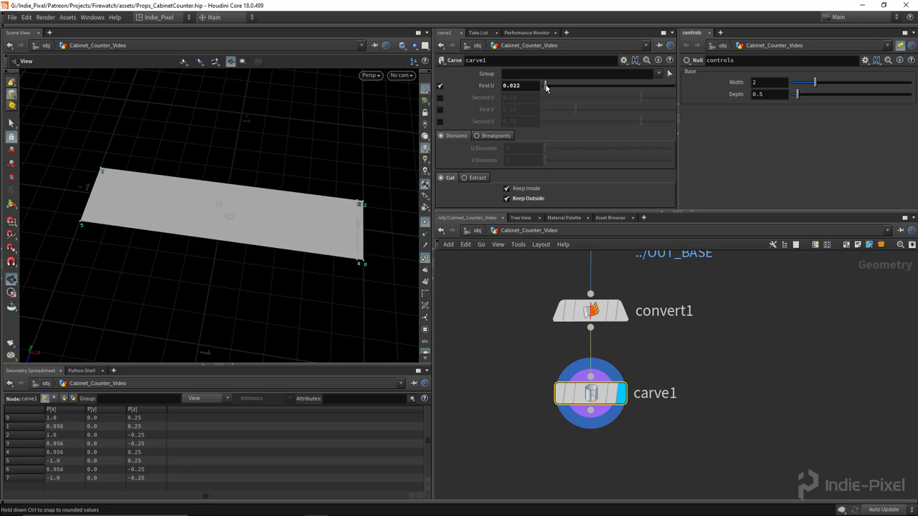
left_click_drag(345, 234, 308, 237)
middle_click_drag(308, 238, 236, 242)
right_click_drag(236, 242, 336, 244)
left_click_drag(320, 246, 359, 237)
right_click_drag(359, 237, 231, 210)
left_click_drag(231, 209, 131, 206)
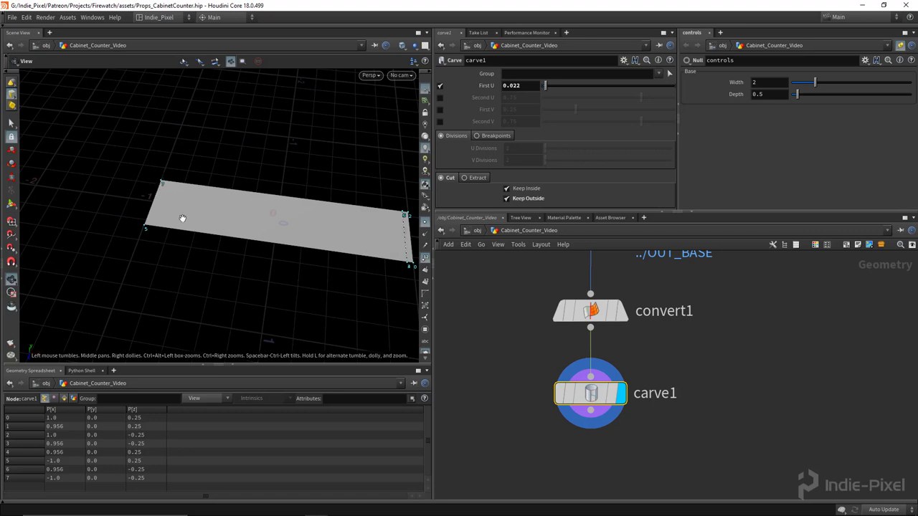
Step: Enable Second U on the Carve node and link it to First U with the expression 1-ch("domainu1")
left_click(439, 97)
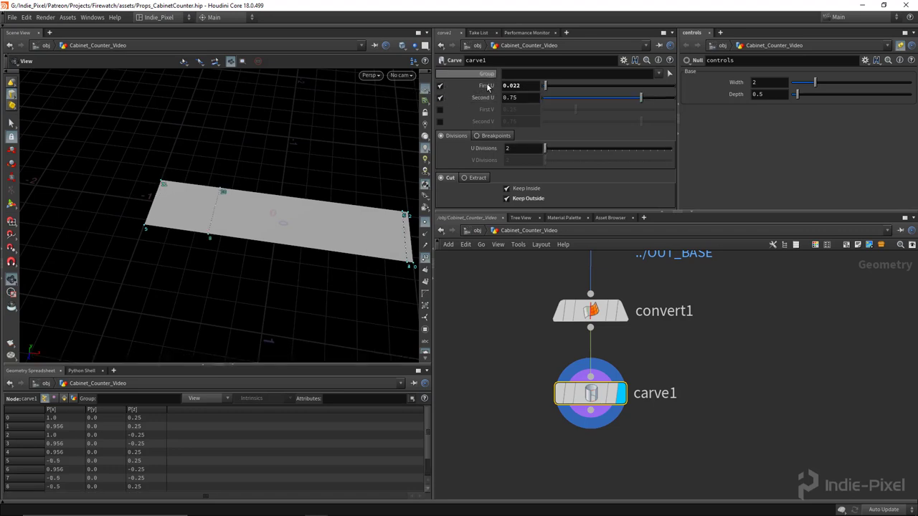
left_click(507, 85)
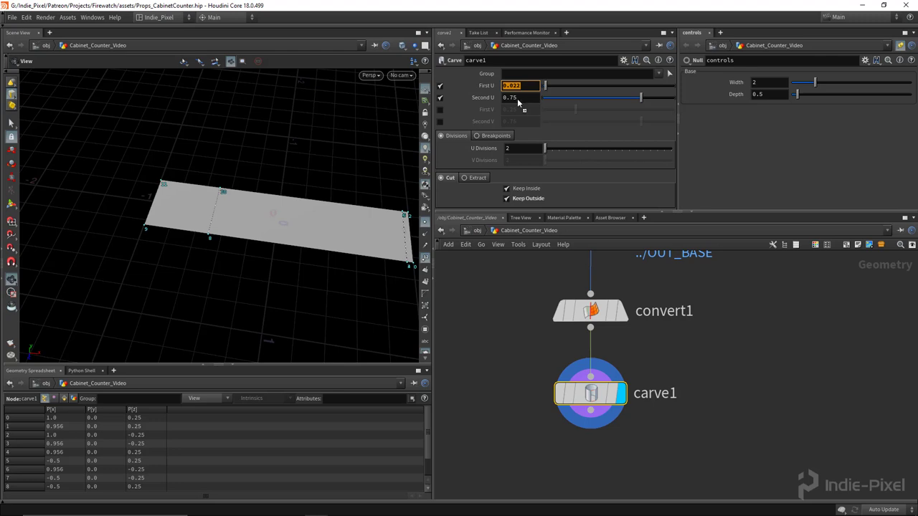
right_click(518, 98)
left_click(537, 119)
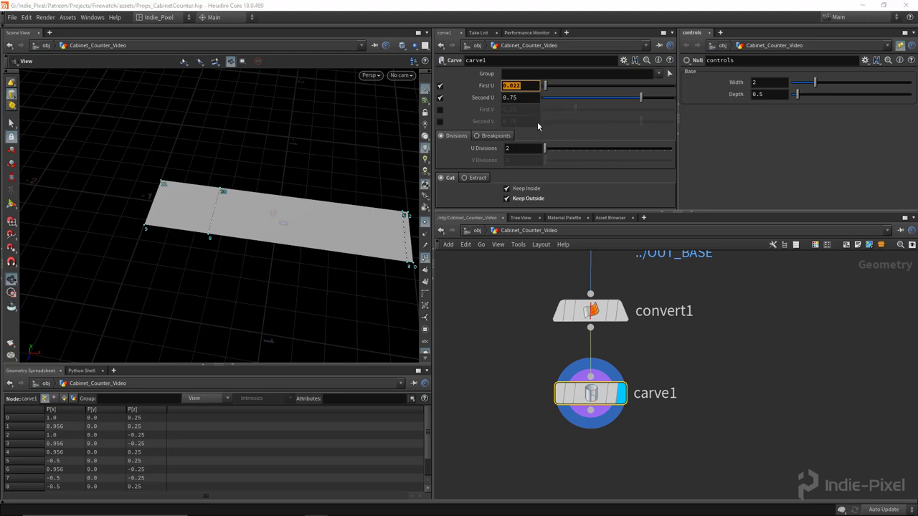
left_click(504, 98)
type("1-")
key("Return")
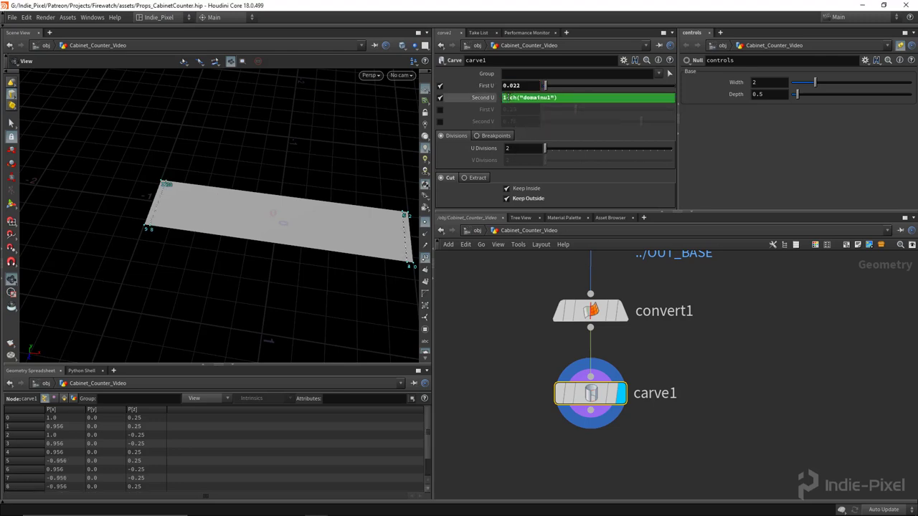
Step: Test the Carve node's First U around 0.022 and check the cut strips at both ends of the surface
left_click_drag(381, 155, 228, 254)
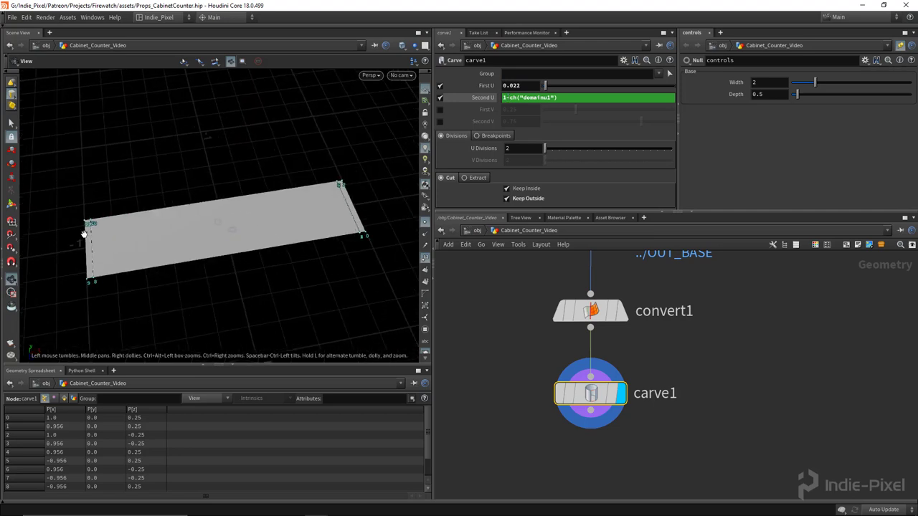
left_click_drag(548, 89, 546, 90)
mouse_move(262, 236)
left_mouse_down()
mouse_move(250, 238)
mouse_move(274, 227)
mouse_move(272, 240)
left_mouse_up()
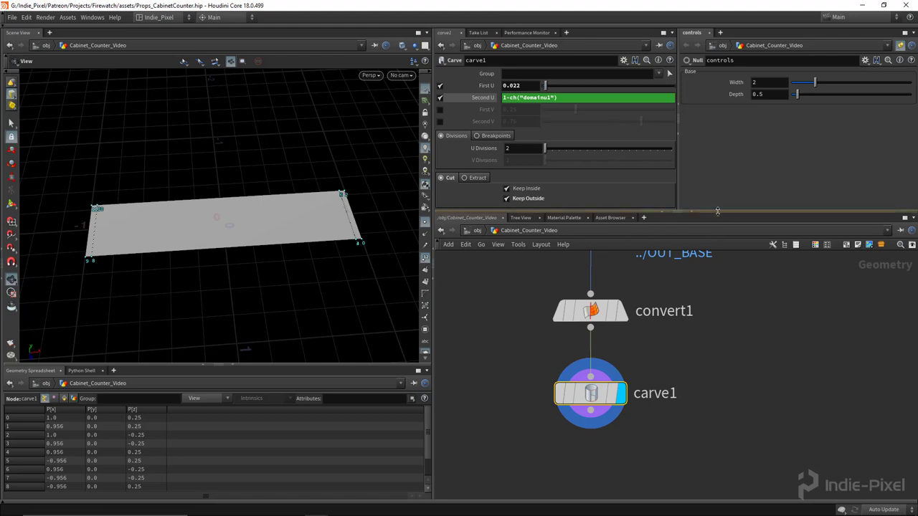
Step: Enlarge the network editor upward and take a closer look at the narrow strip at the surface's end
left_click_drag(717, 211, 718, 166)
scroll(89, 244, "up", 5)
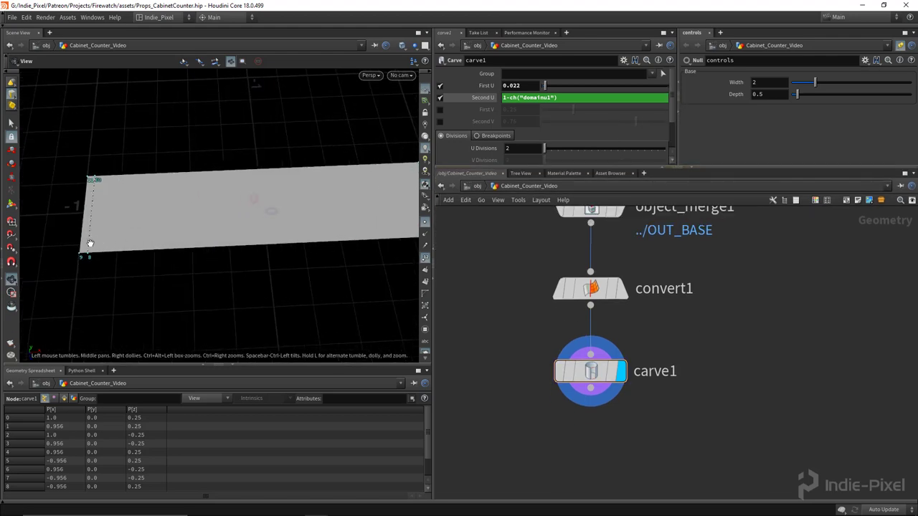
Step: Add a Split node below carve1, wire it to carve1's output and display it
left_click_drag(150, 239, 129, 135)
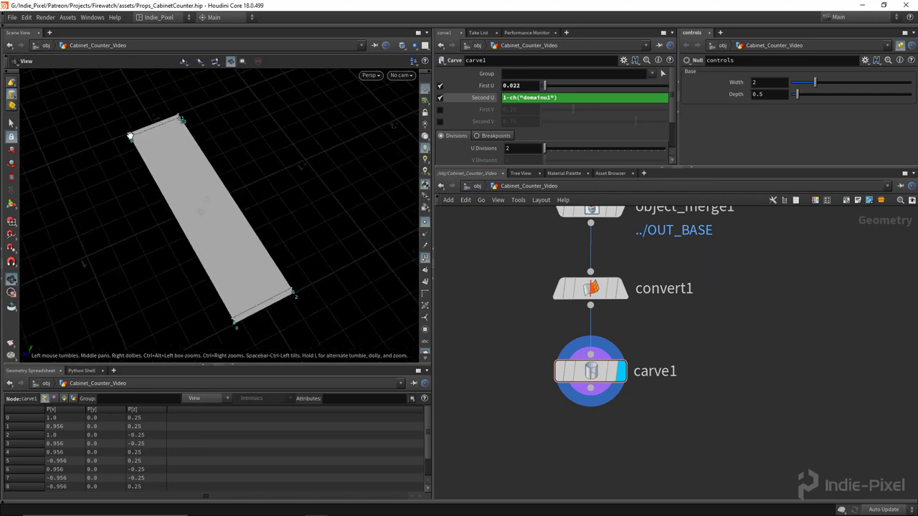
middle_click_drag(532, 459, 558, 370)
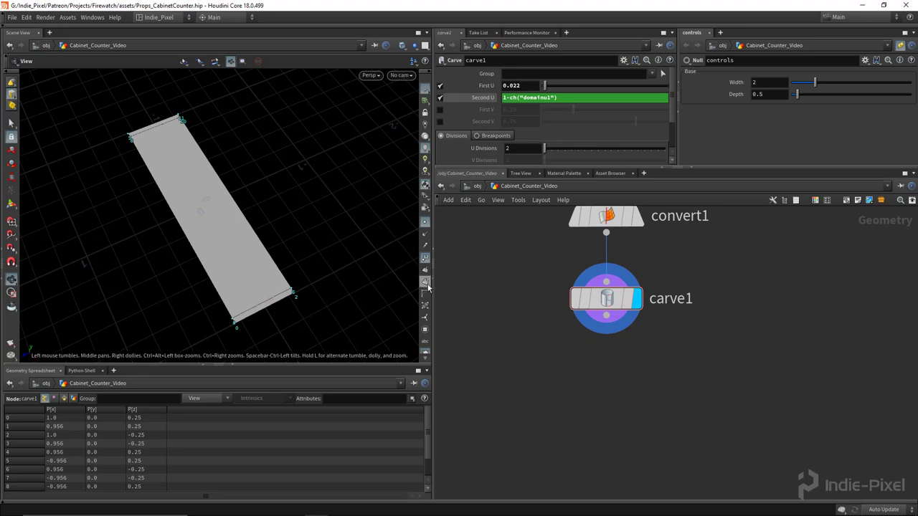
left_click_drag(182, 265, 268, 200)
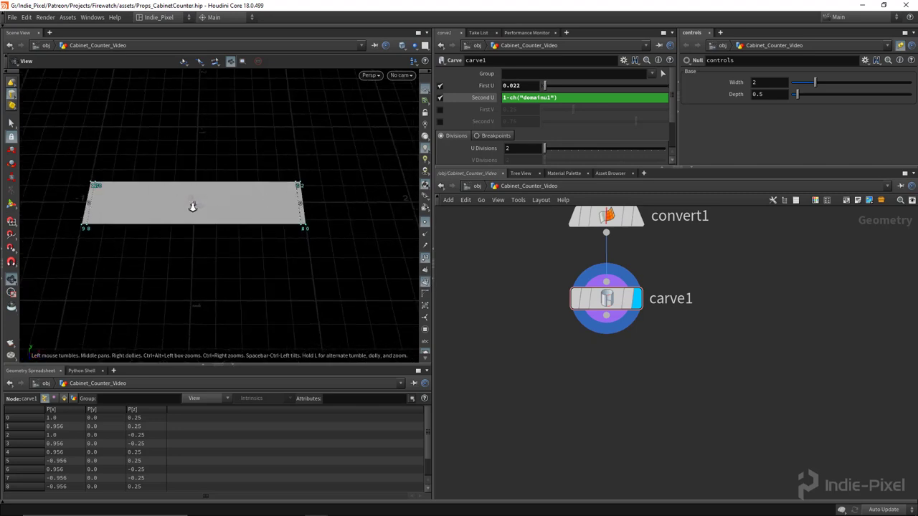
right_click_drag(193, 206, 207, 200)
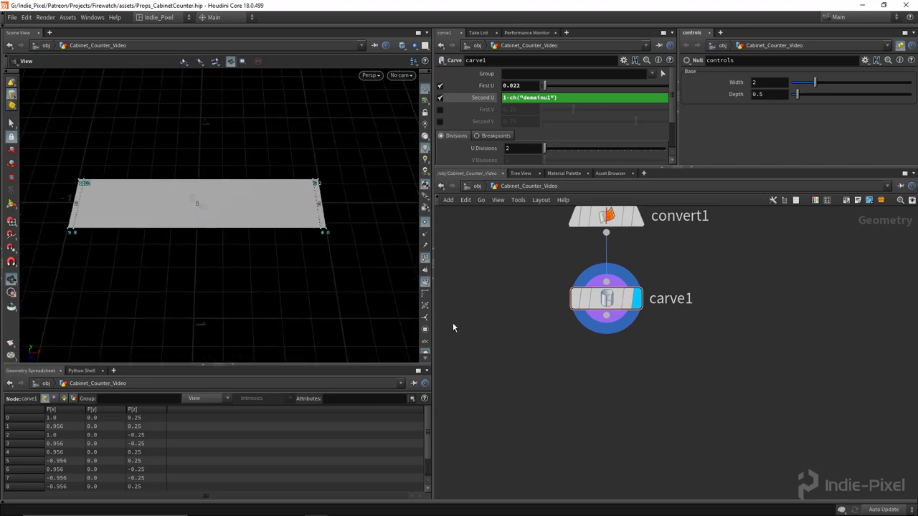
key("Tab")
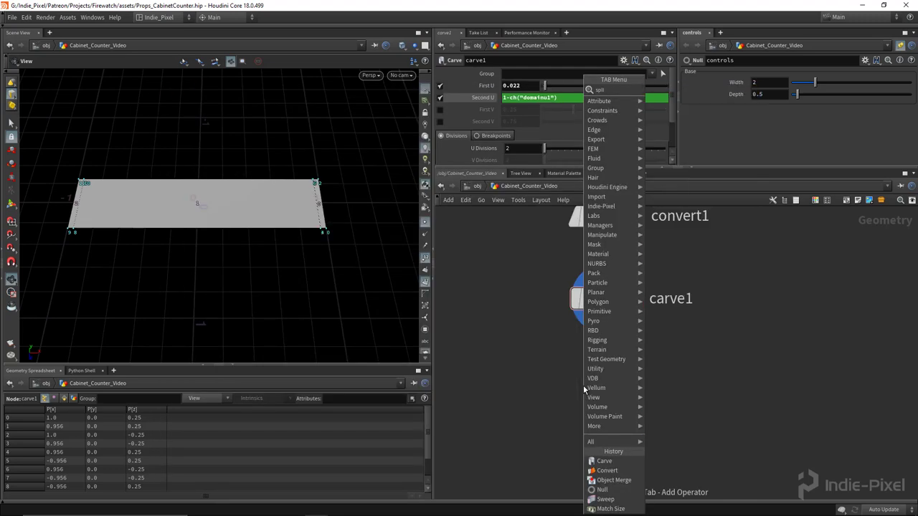
type("spli")
key("Return")
left_click(584, 386)
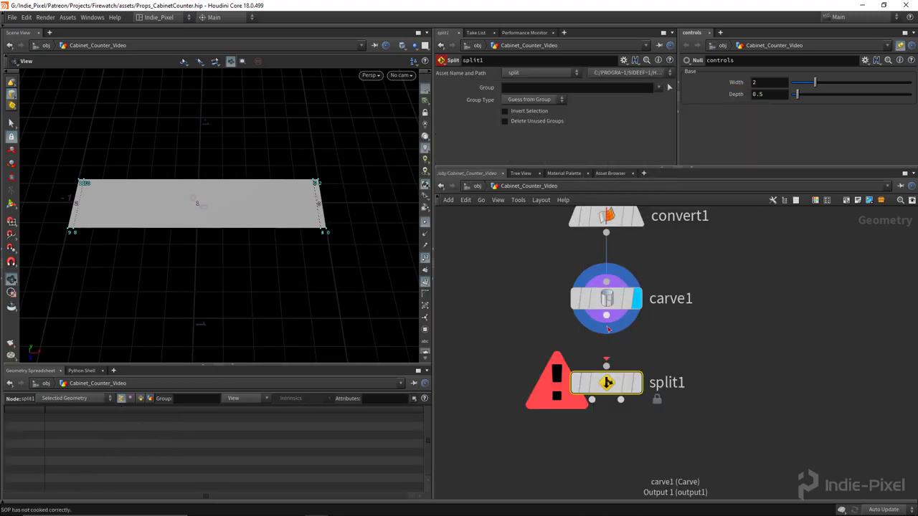
left_click(630, 370)
Step: Set the Split node's Group to 1 to isolate the middle piece of the carved surface
left_click(545, 87)
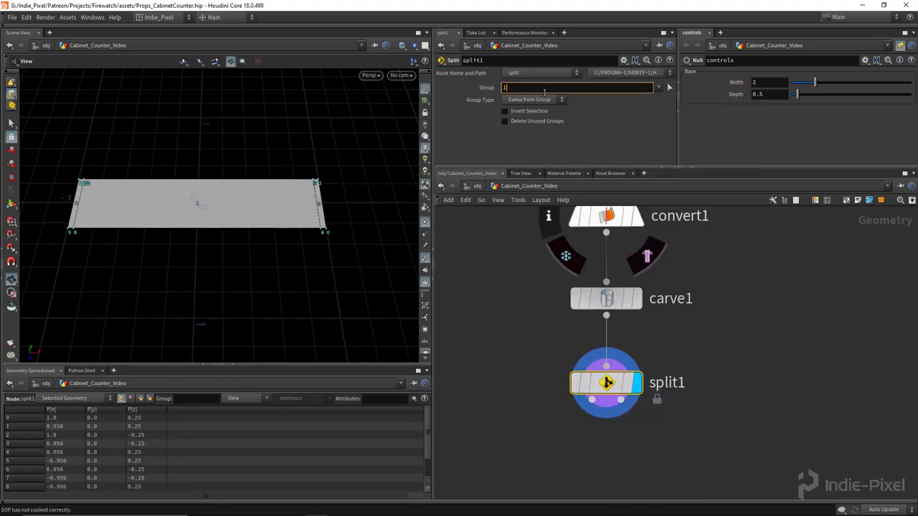
type("1")
key("Return")
left_click_drag(240, 204, 213, 205)
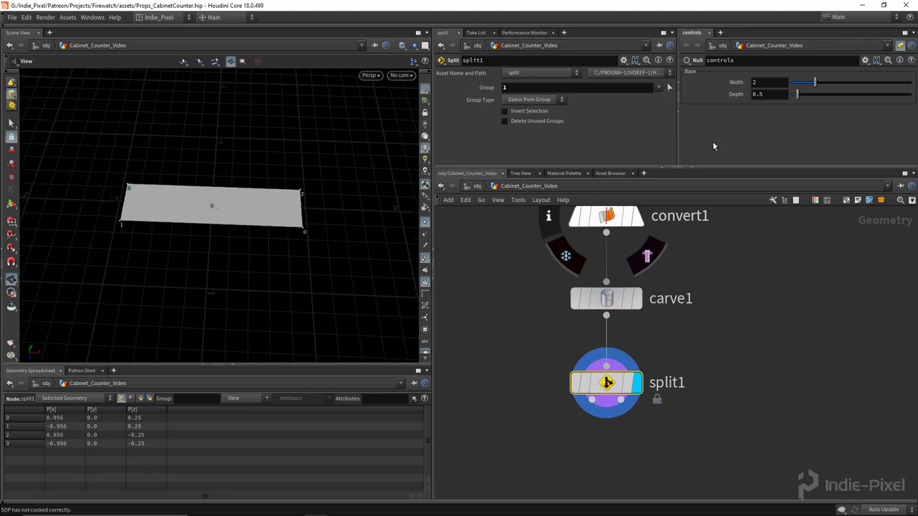
Step: Enable Invert Selection on the Split node
middle_click_drag(680, 416, 696, 377)
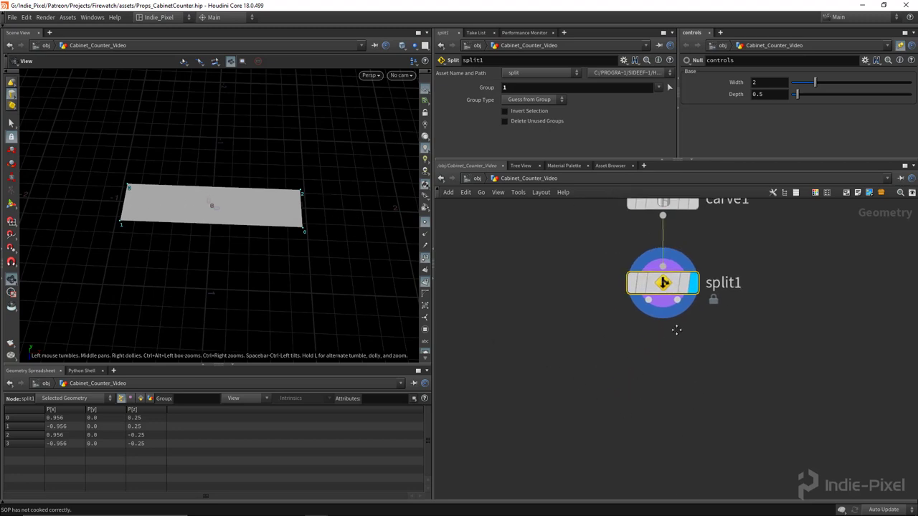
key("Tab")
key("Escape")
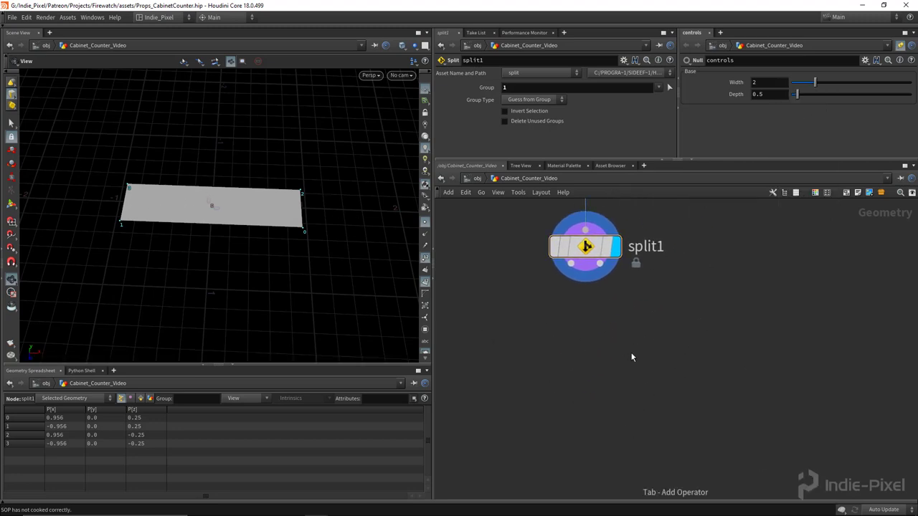
left_click(518, 111)
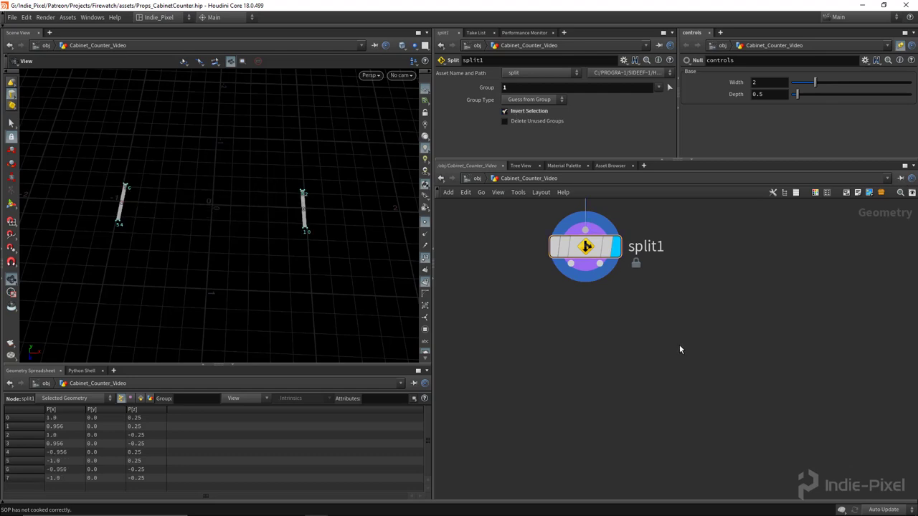
Step: Add a Null node and connect it to the second output of split1
key("Tab")
type("nu")
key("Return")
left_click(692, 358)
left_click(599, 263)
left_click(693, 332)
middle_click_drag(575, 379, 619, 374)
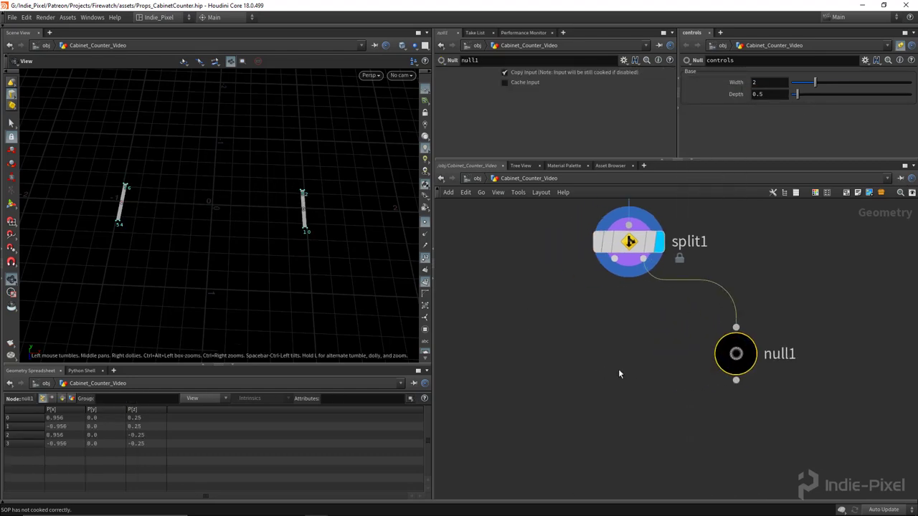
Step: Rename the Null node on split1's second output to depth_planks
double_click(786, 358)
type("dept")
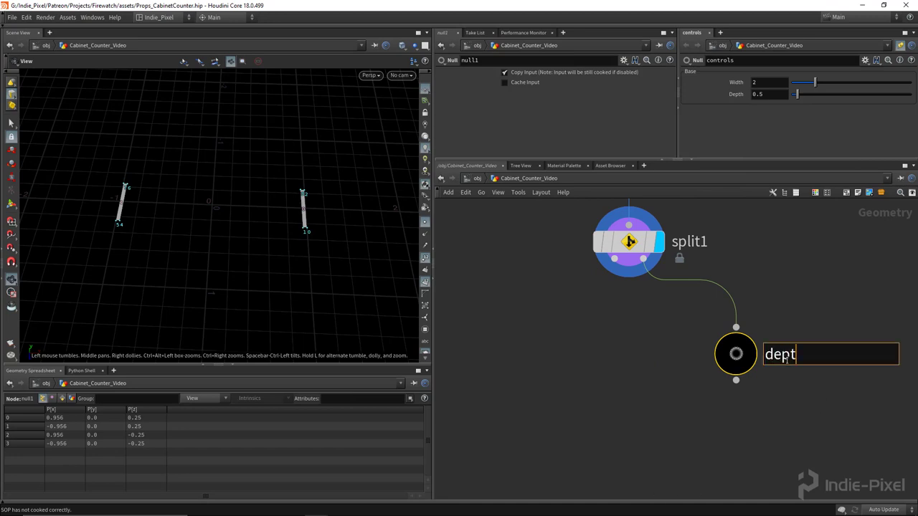
type("h_planks")
key("Return")
scroll(786, 358, "down", 4)
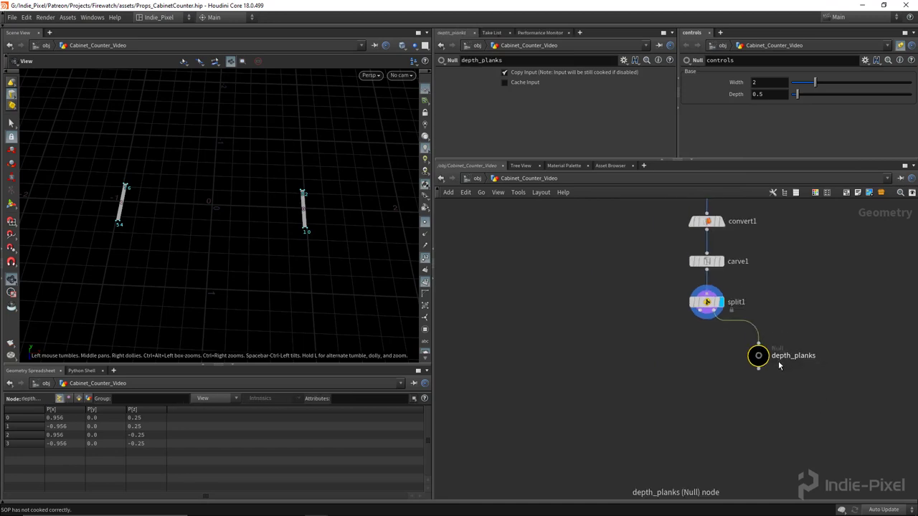
Step: Add a second Carve node on split1's first output, display it and turn off its First U
left_click(726, 297)
key("Tab")
type("car")
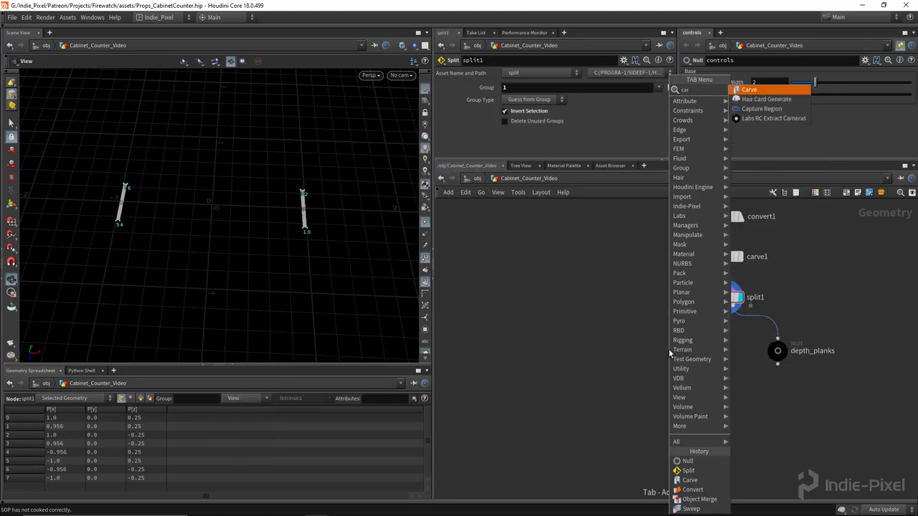
key("Return")
left_click(646, 352)
scroll(689, 329, "up", 2)
left_click_drag(720, 301, 647, 355)
left_click(667, 368)
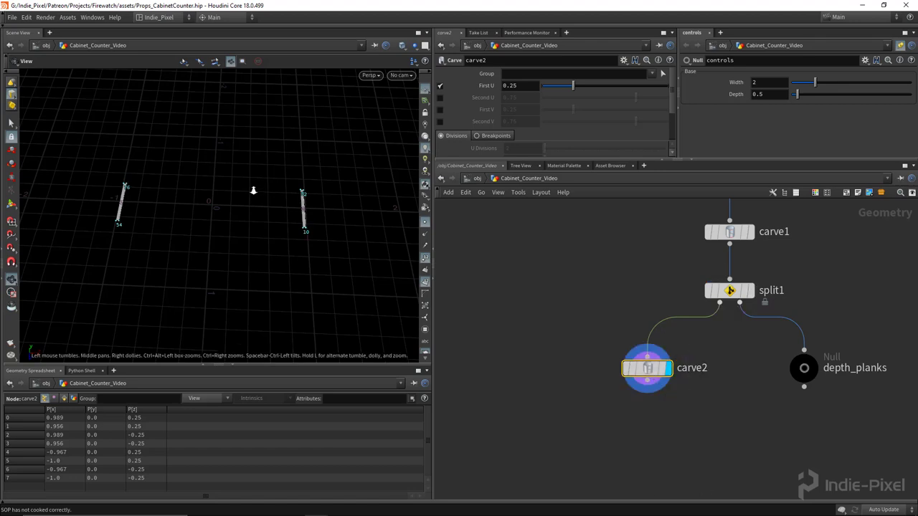
left_click_drag(253, 190, 226, 193)
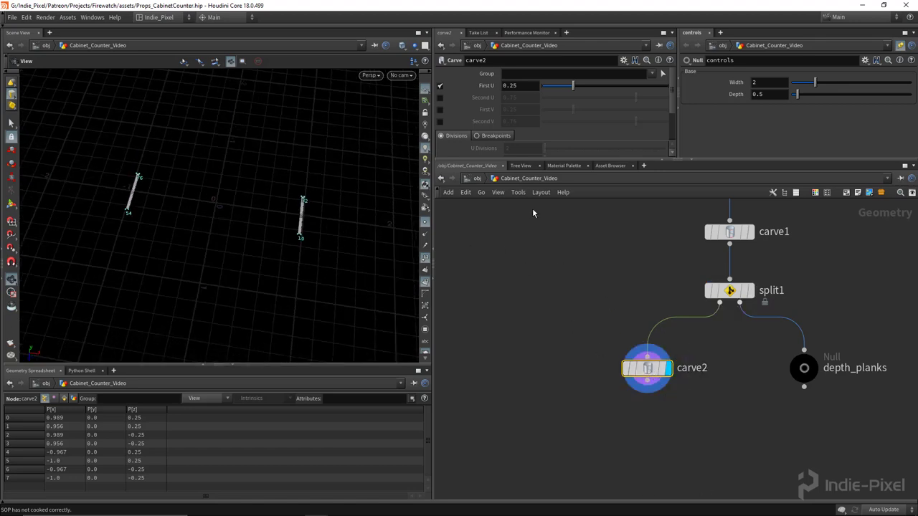
left_click(440, 86)
Step: Set split1's Group Type to Primitives, compare it against carve1, and turn off Invert Selection
left_click(747, 290)
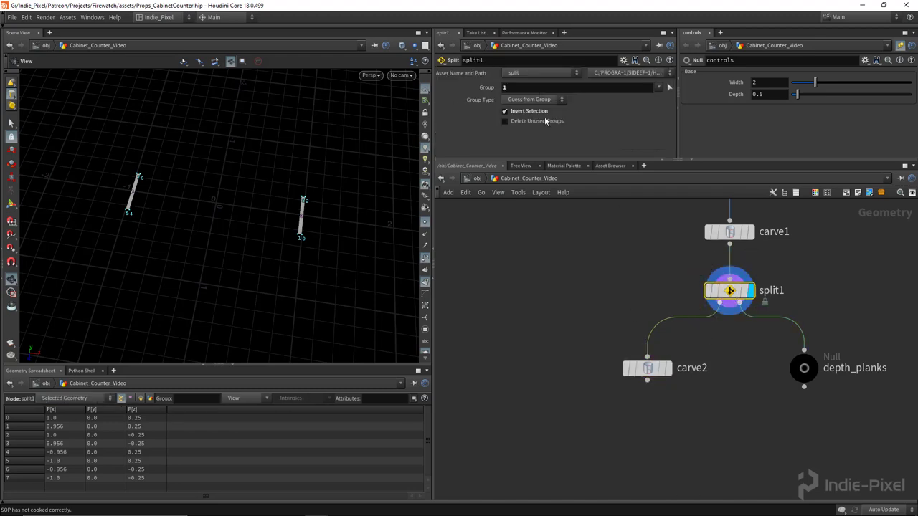
left_click(534, 99)
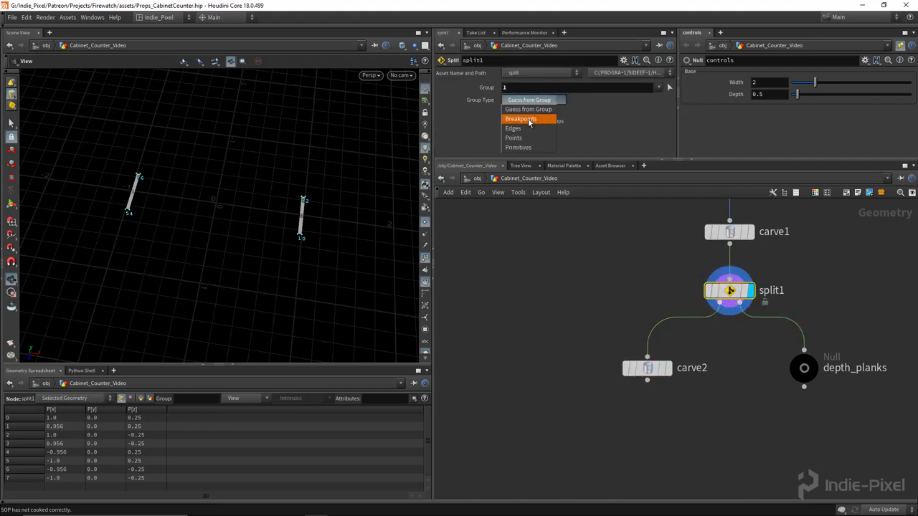
left_click(518, 147)
left_click(750, 232)
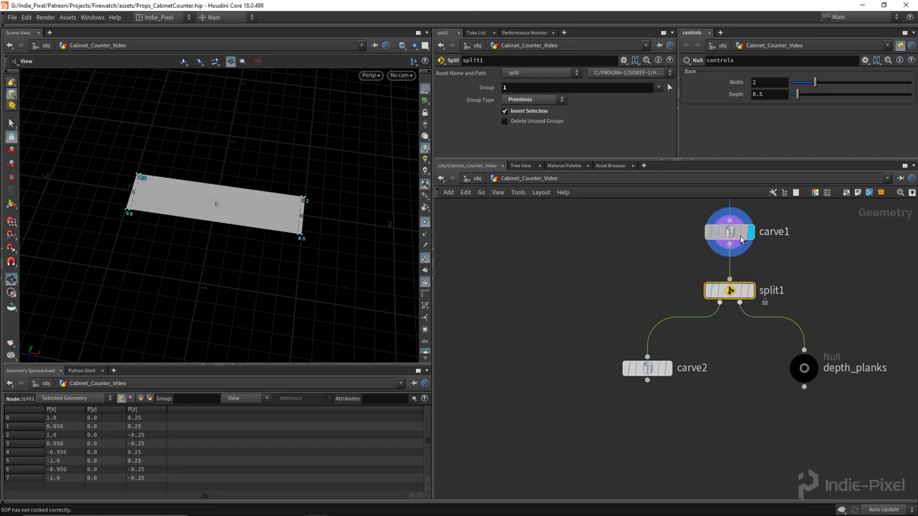
left_click(730, 232)
left_click(749, 291)
left_click(729, 290)
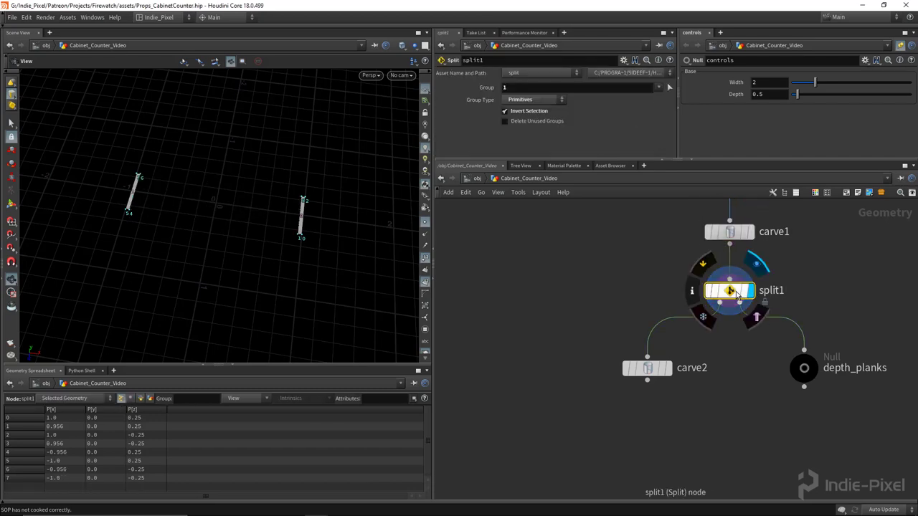
left_click(505, 111)
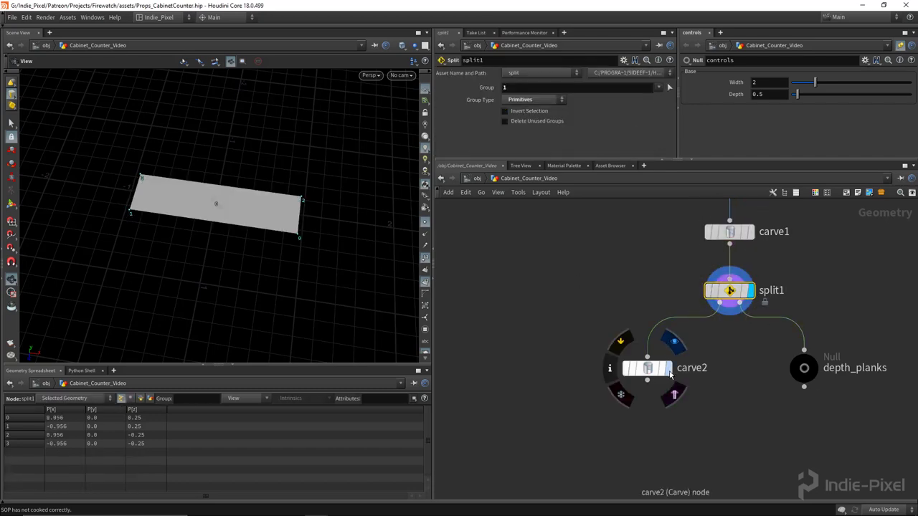
Step: Display carve2 and depth_planks in turn to check which pieces each Split output carries
left_click(666, 368)
middle_click_drag(797, 395, 709, 391)
left_click(725, 362)
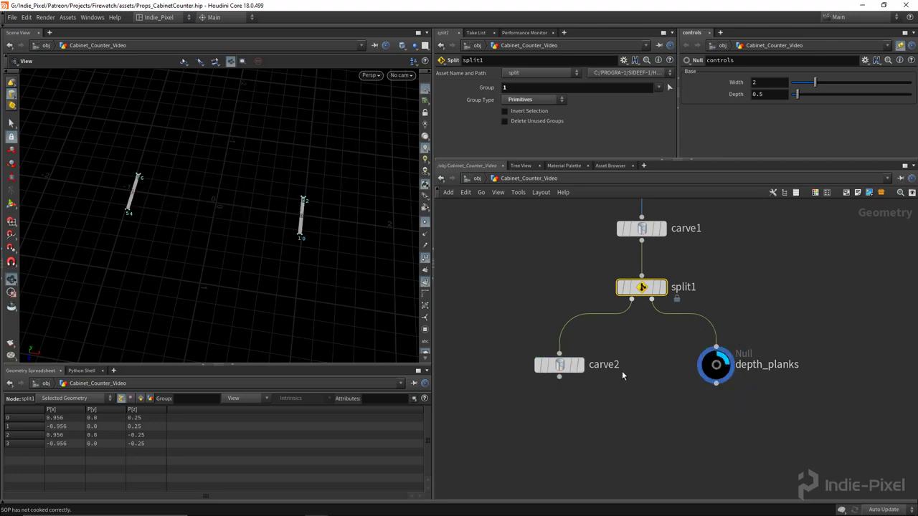
left_click(586, 338)
scroll(257, 213, "up", 3)
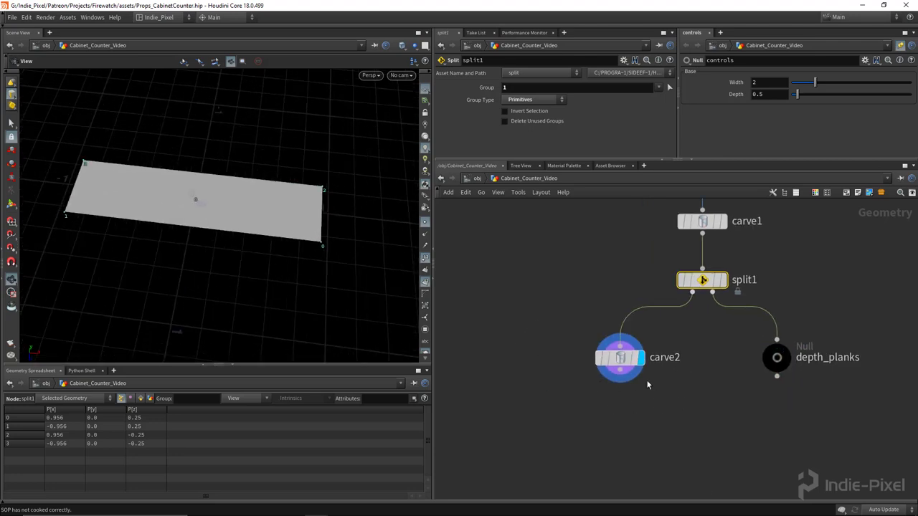
Step: Enable First V and Second V on carve2 to cut the middle piece along its length
left_click(618, 357)
left_click(439, 109)
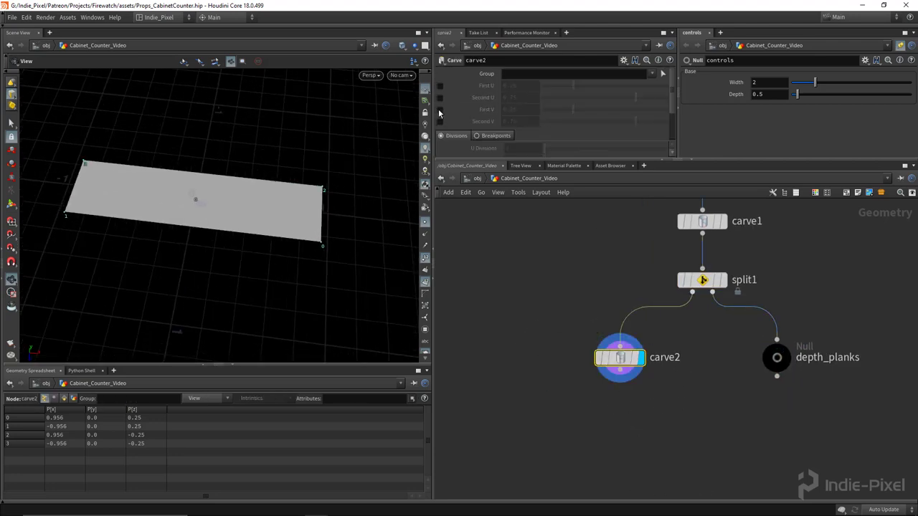
left_click(440, 121)
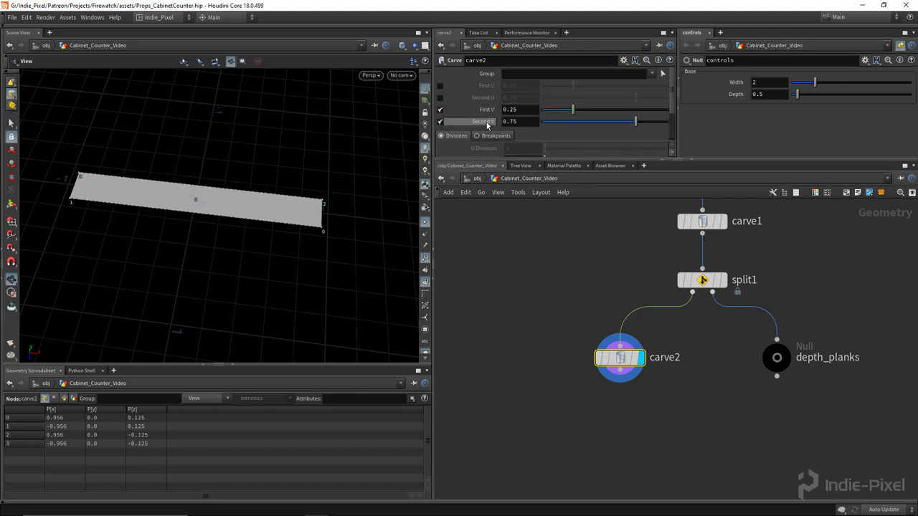
left_click_drag(307, 211, 288, 195)
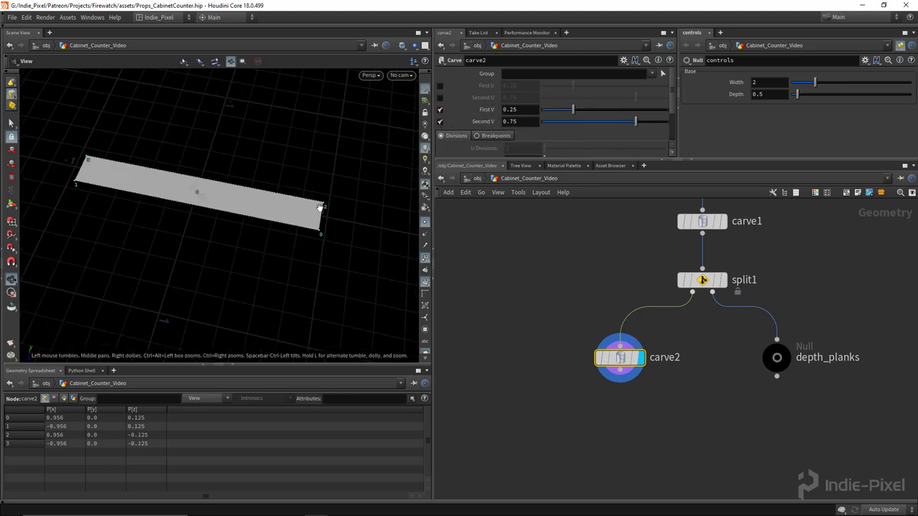
Step: Enable Keep Outside and disable Keep Inside on carve2 so only the two long outer strips are kept
scroll(535, 124, "down", 3)
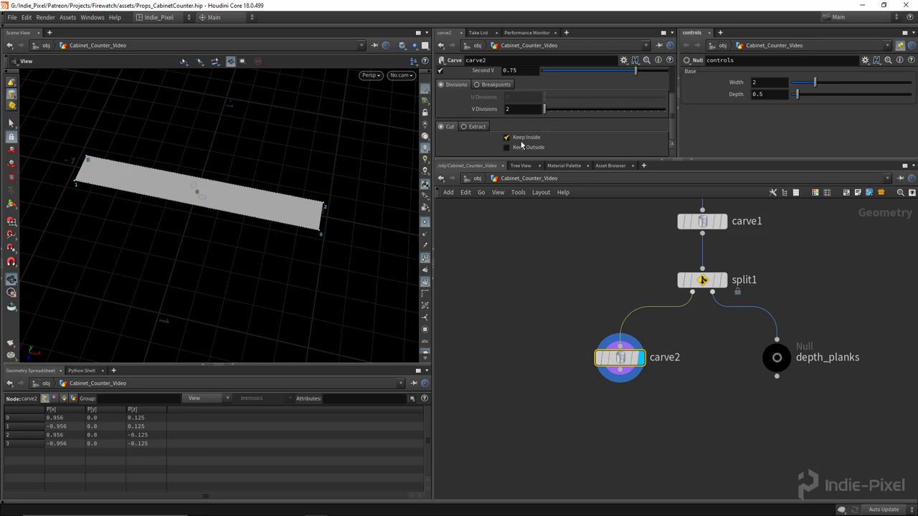
left_click(507, 147)
left_click(520, 139)
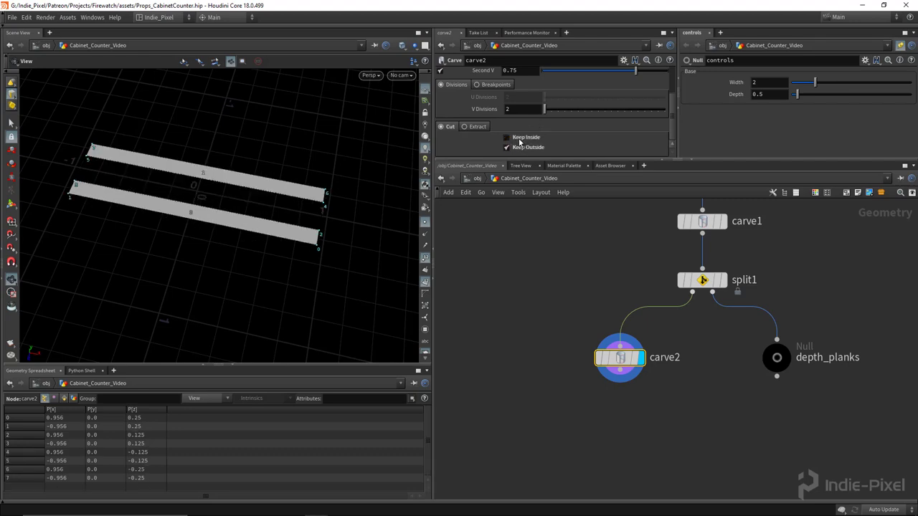
mouse_move(273, 190)
left_mouse_down()
mouse_move(227, 182)
mouse_move(292, 175)
mouse_move(266, 188)
mouse_move(283, 179)
left_mouse_up()
Step: Link carve2's Second V to First V with 1-ch("domainv1") and lower First V to narrow both long strips
scroll(591, 134, "up", 2)
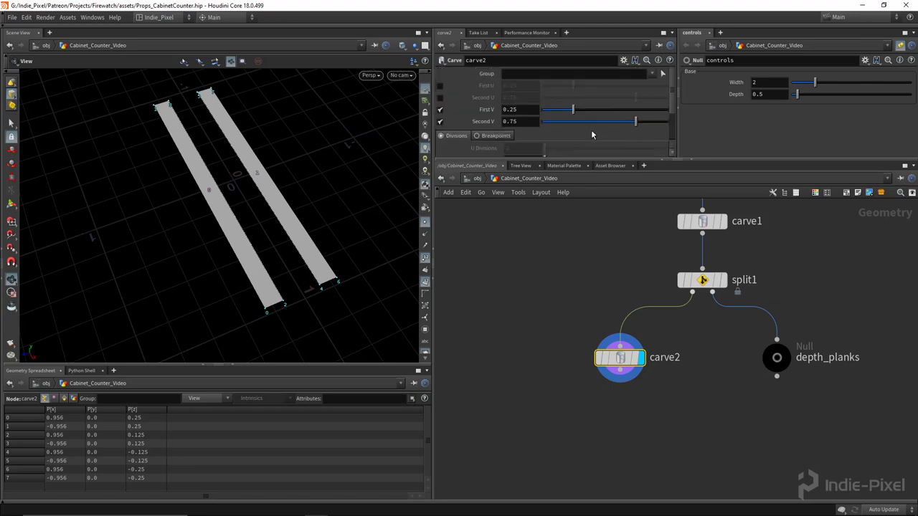
left_click(511, 109)
right_click(515, 127)
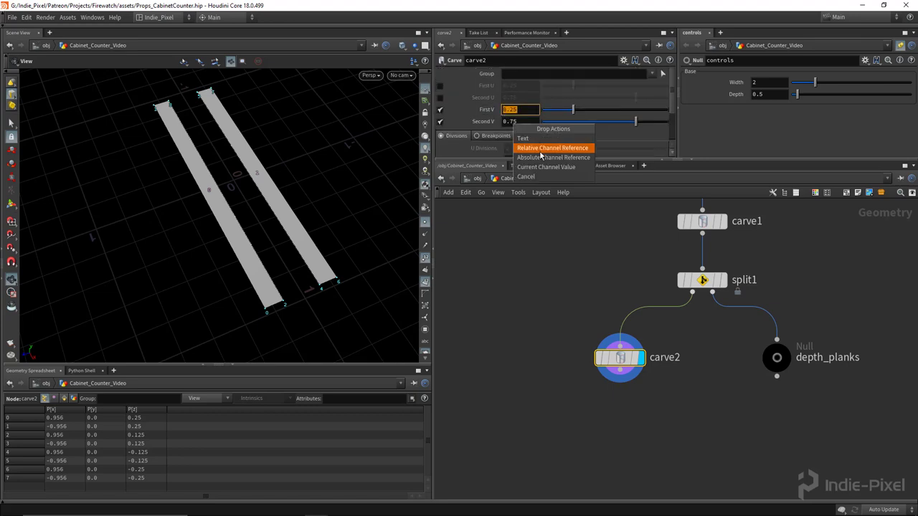
left_click(545, 150)
left_click(505, 121)
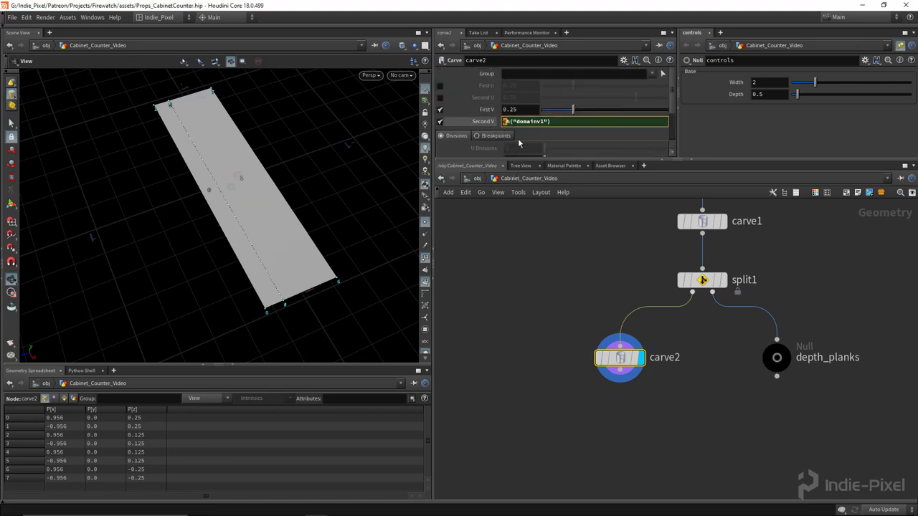
type("1-")
key("Return")
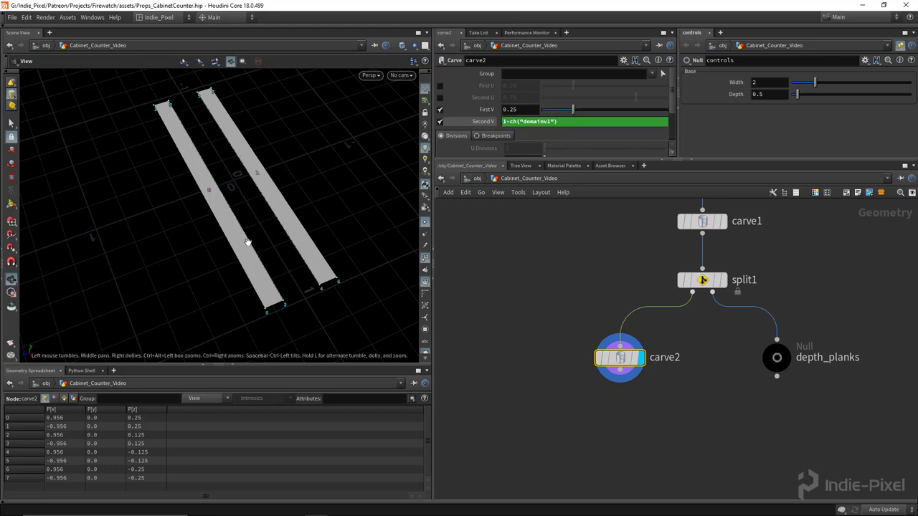
left_click_drag(563, 110, 565, 111)
left_click_drag(553, 112, 551, 112)
Step: Combine carve2 and depth_planks in a Merge node, display it and line it up below split1
middle_click_drag(657, 356, 633, 327)
left_click_drag(520, 369, 854, 313)
left_click(753, 347)
left_click(691, 407, "alt")
key("Escape")
middle_click_drag(701, 459, 675, 420)
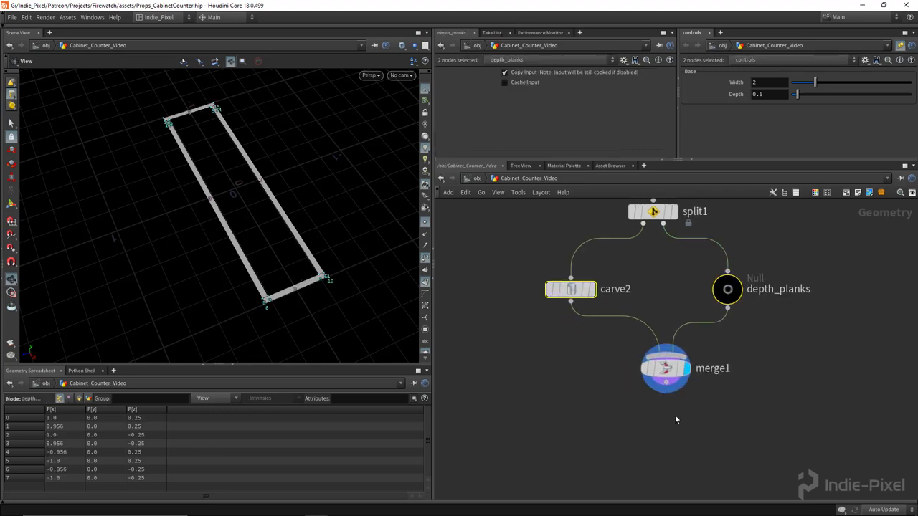
left_click_drag(664, 371, 652, 367)
left_click(651, 366)
scroll(682, 408, "down", 3)
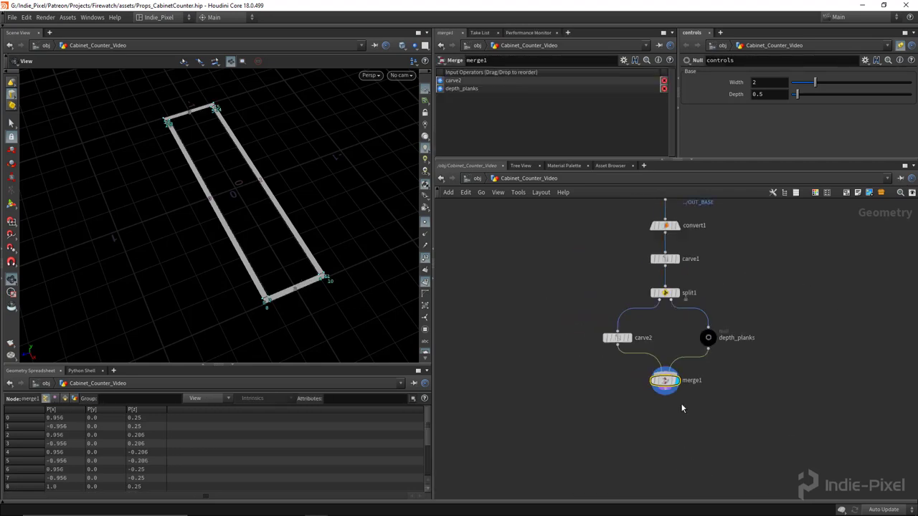
Step: Add a Convert node after merge1, wire and display it, and enable Interpolate Through Hulls
middle_click_drag(702, 409, 660, 379)
left_click_drag(296, 262, 294, 248)
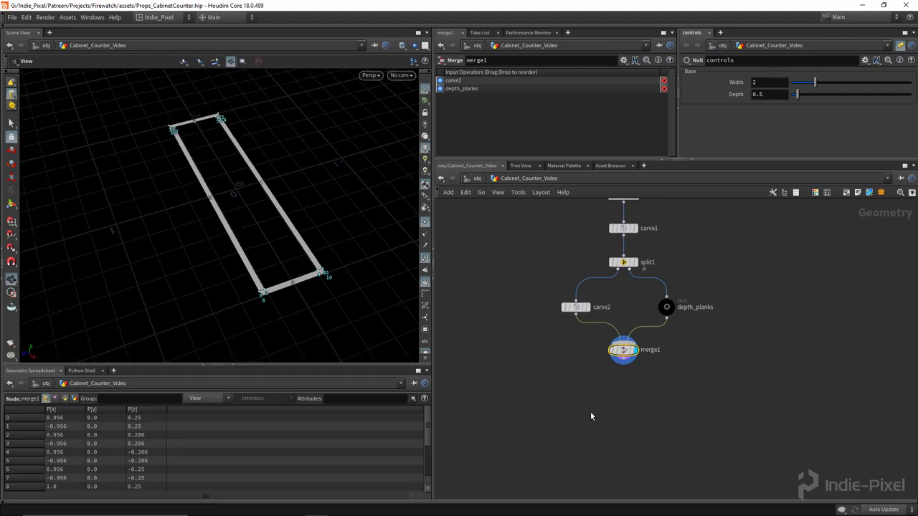
scroll(619, 398, "up", 3)
key("Tab")
type("convert")
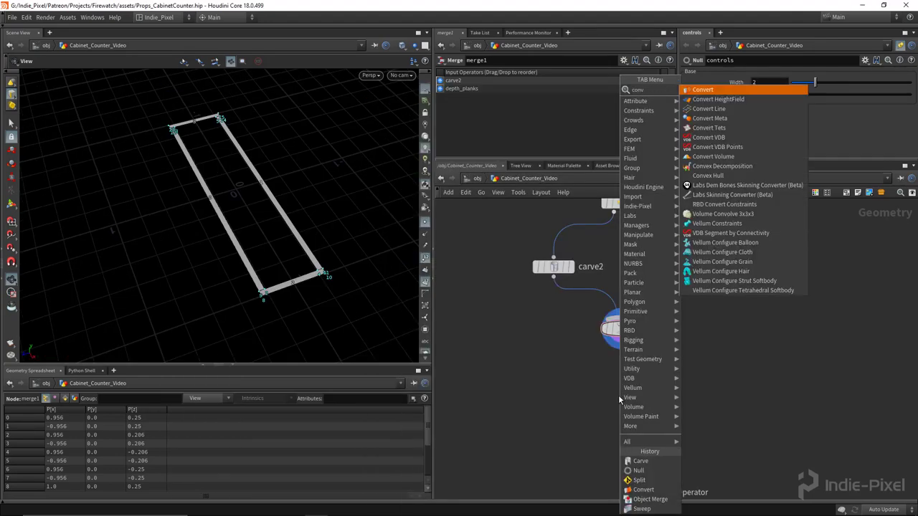
key("Return")
left_click(637, 395)
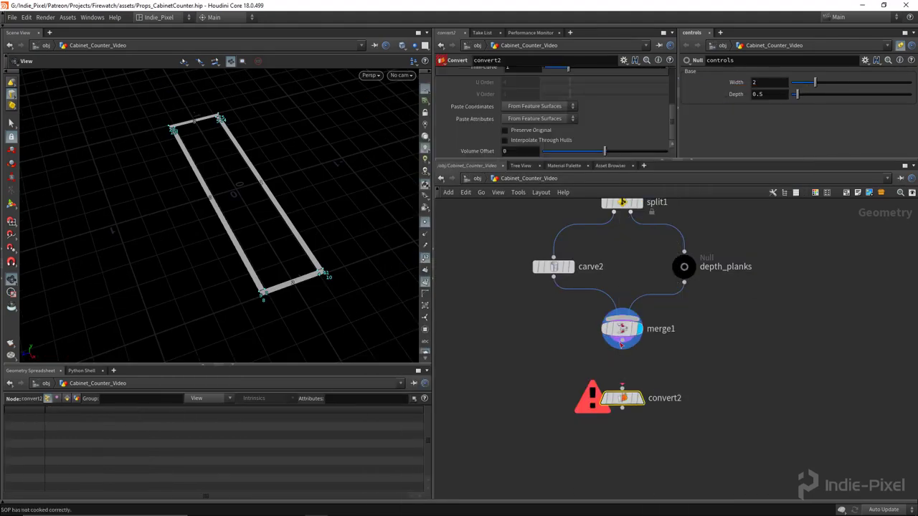
left_click_drag(156, 279, 316, 237)
left_click(534, 140)
left_click_drag(283, 196, 158, 211)
left_click_drag(294, 215, 416, 258)
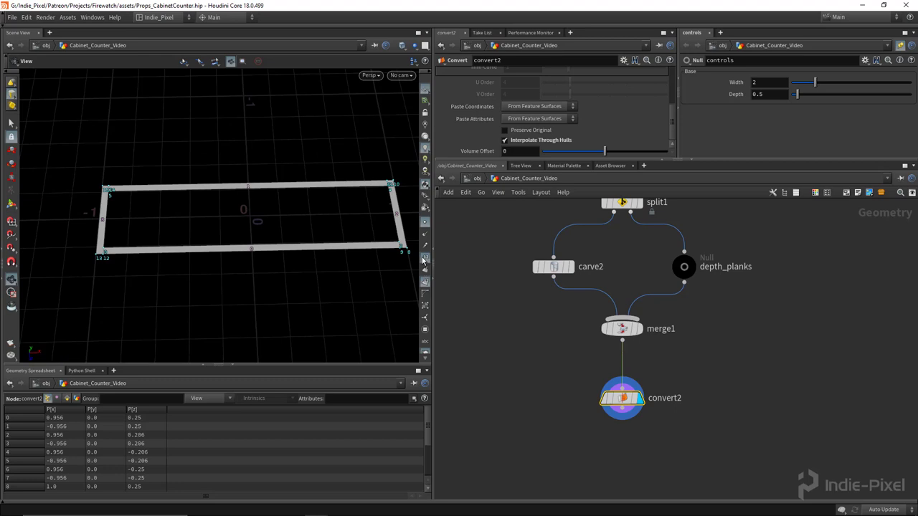
left_click_drag(361, 229, 291, 251)
Step: Add a PolyExtrude node after convert2 and display it
middle_click_drag(610, 433, 620, 366)
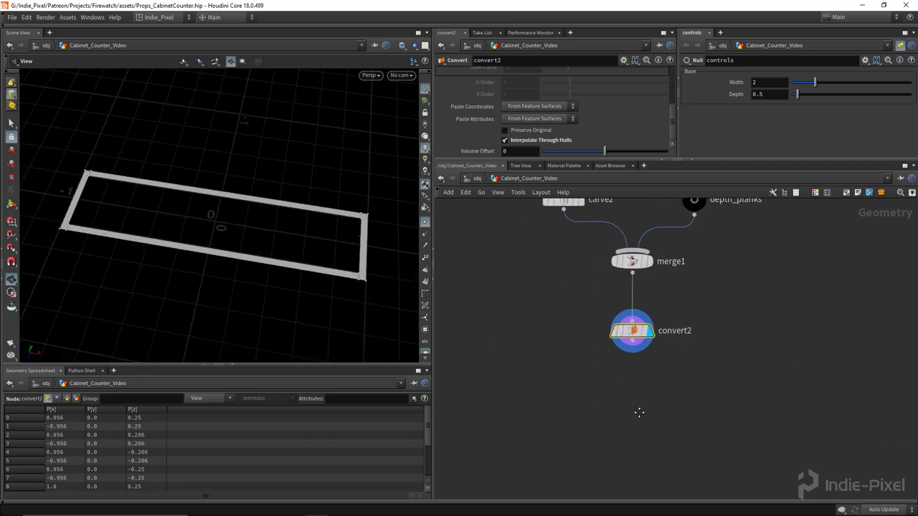
middle_click_drag(639, 413, 611, 370)
key("Tab")
type("poly")
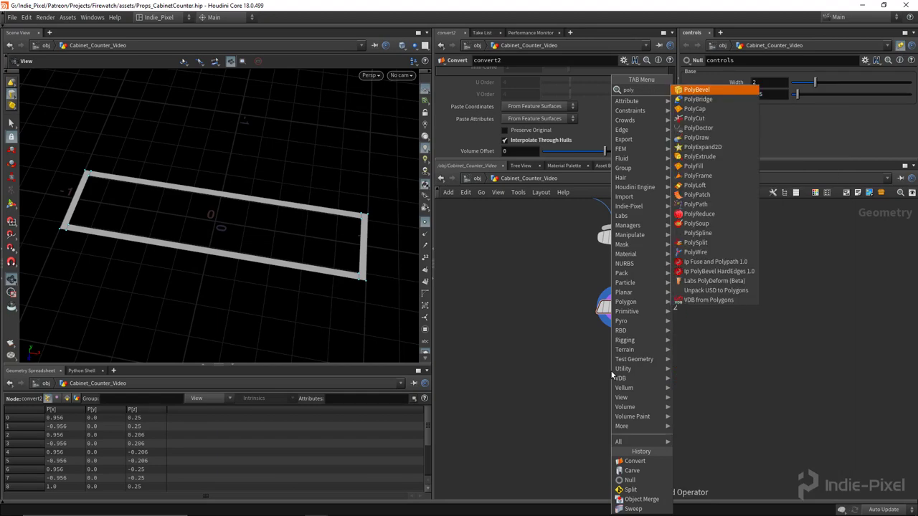
left_click(703, 156)
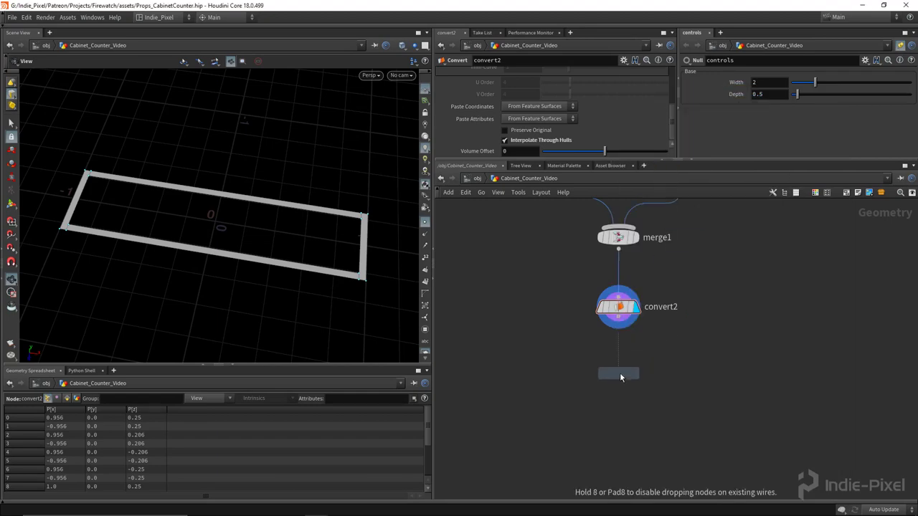
left_click(622, 378)
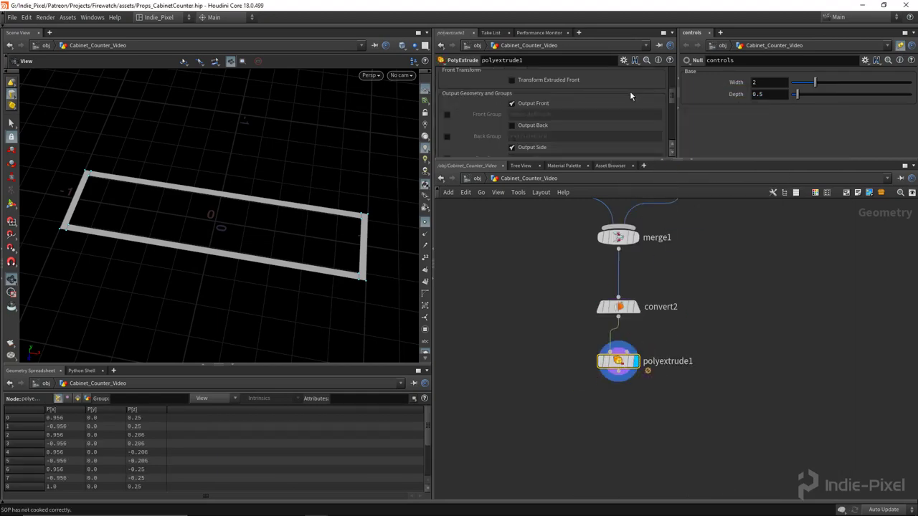
Step: Set polyextrude1's Distance to 0.057 to give the plank frame its thickness
scroll(628, 100, "up", 5)
left_click_drag(605, 127, 611, 127)
left_click_drag(218, 261, 215, 208)
left_click_drag(613, 127, 608, 127)
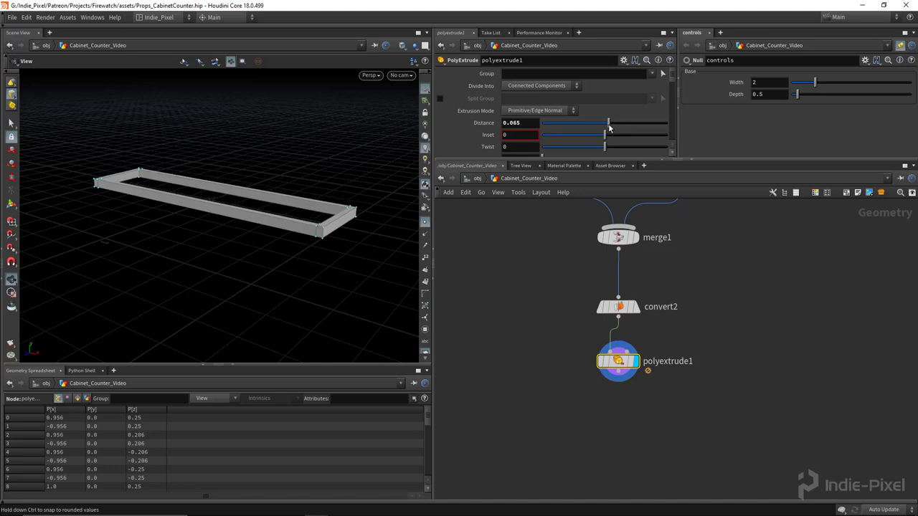
Step: Enable Output Back on polyextrude1 to close the underside of the extruded planks
left_click_drag(219, 277, 309, 215, "alt")
right_click_drag(309, 215, 338, 215)
mouse_move(337, 216)
left_mouse_down()
mouse_move(338, 168)
mouse_move(332, 230)
left_mouse_up()
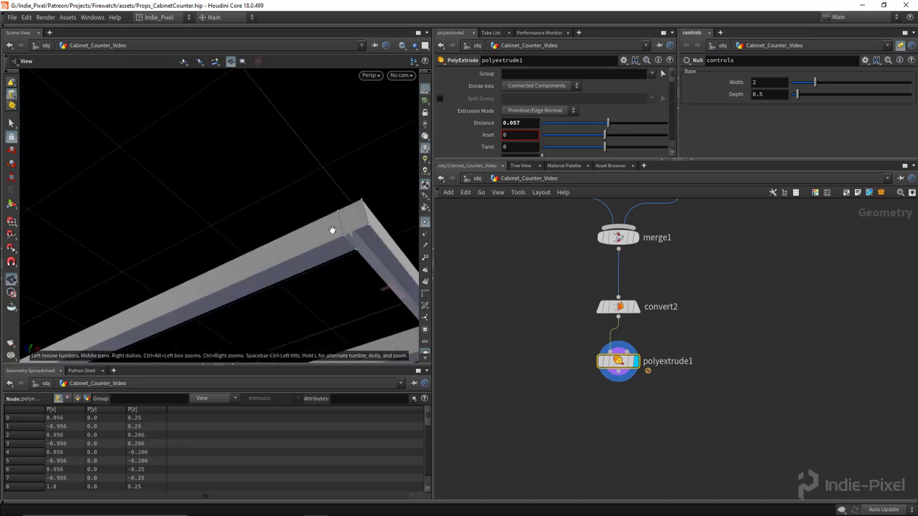
middle_click_drag(328, 213, 312, 185)
scroll(589, 98, "down", 6)
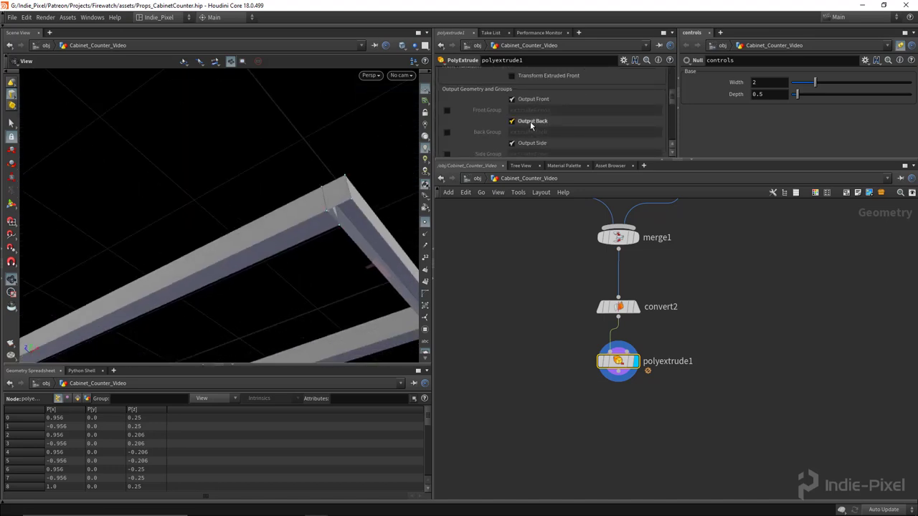
right_click_drag(350, 215, 276, 246)
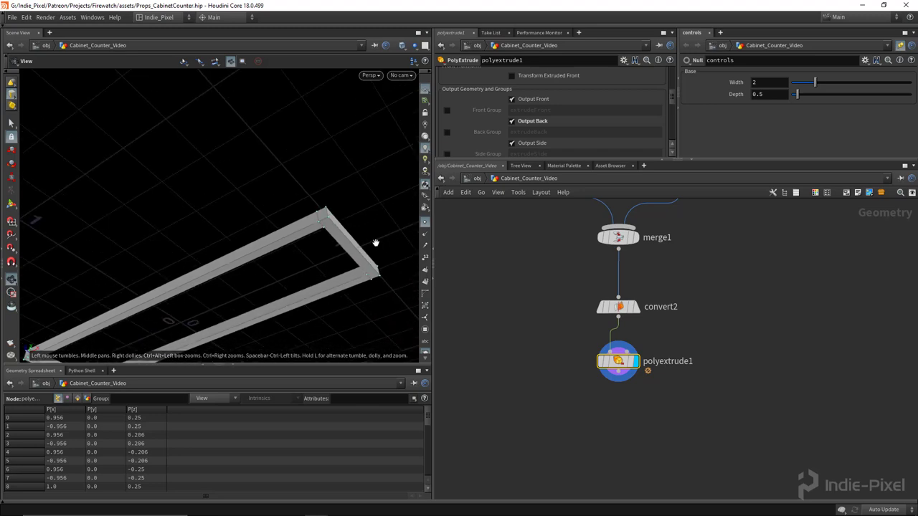
left_click_drag(326, 225, 375, 234)
left_click_drag(299, 212, 316, 265)
Step: Enlarge the parameter pane to review convert2's conversion settings and examine the frame's corner joints
middle_click_drag(685, 261, 666, 295)
left_click(601, 339)
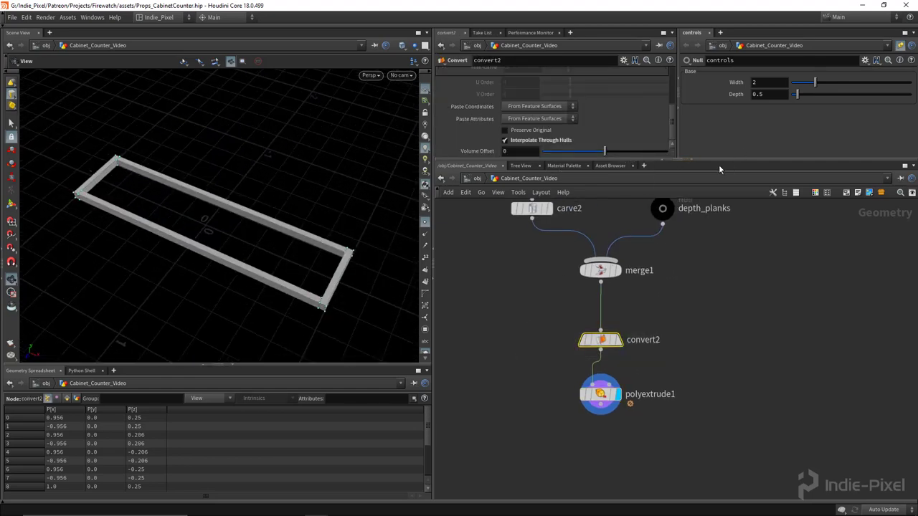
left_click_drag(711, 159, 710, 210)
scroll(592, 169, "up", 3)
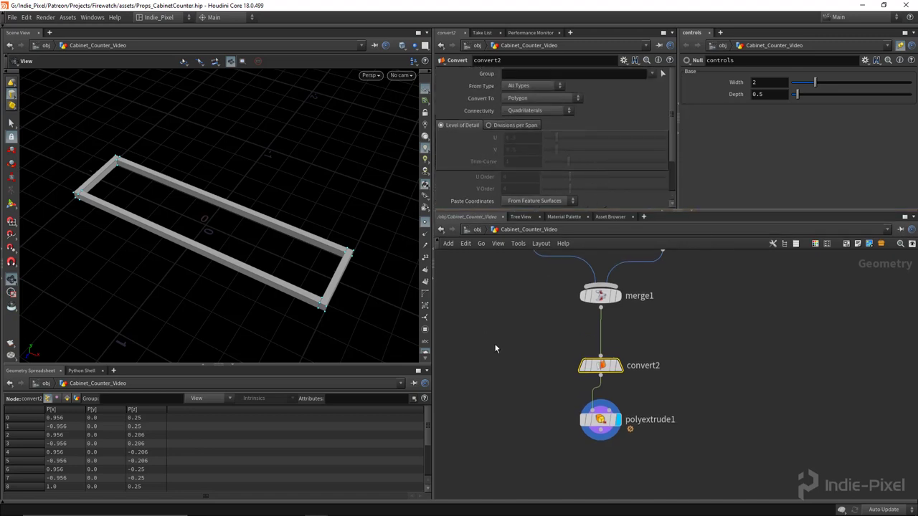
left_click_drag(215, 208, 251, 280)
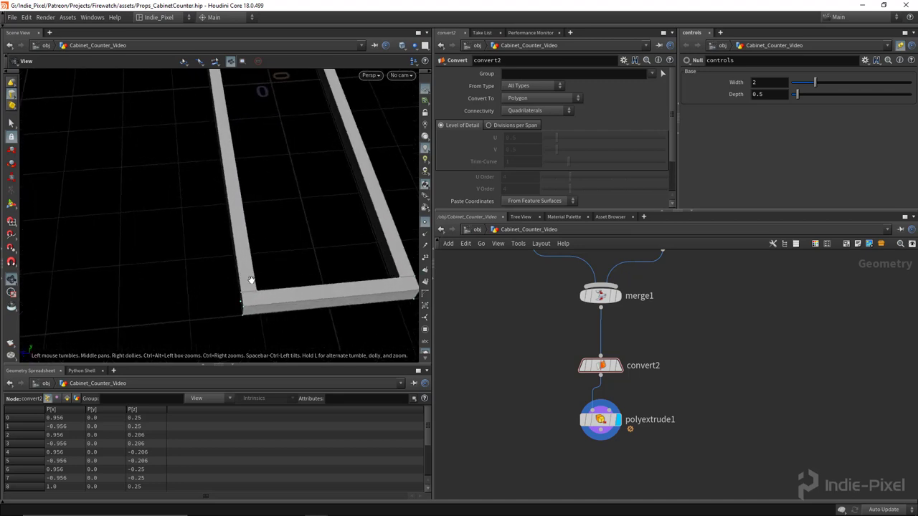
left_click_drag(291, 302, 320, 266)
Step: Try a higher First U on carve1 to widen the short end planks and return it to 0.022
scroll(556, 354, "down", 3)
middle_click_drag(575, 277, 554, 357)
scroll(559, 313, "up", 3)
left_click(596, 329)
left_click_drag(548, 86, 551, 86)
right_click_drag(251, 224, 133, 212)
middle_click_drag(133, 211, 209, 222)
right_click_drag(208, 222, 261, 215)
left_click_drag(551, 87, 546, 88)
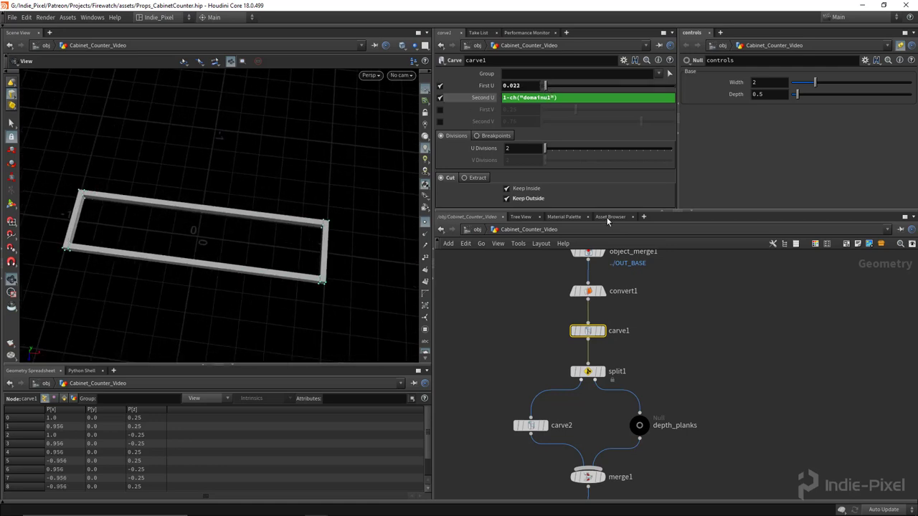
Step: Open the parameter interface editor for the controls node
left_click_drag(720, 218, 720, 229)
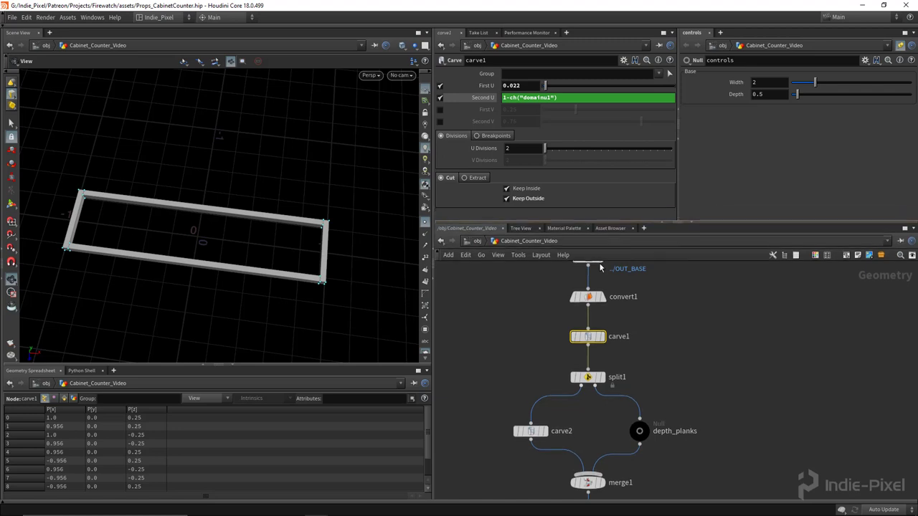
scroll(307, 289, "up", 3)
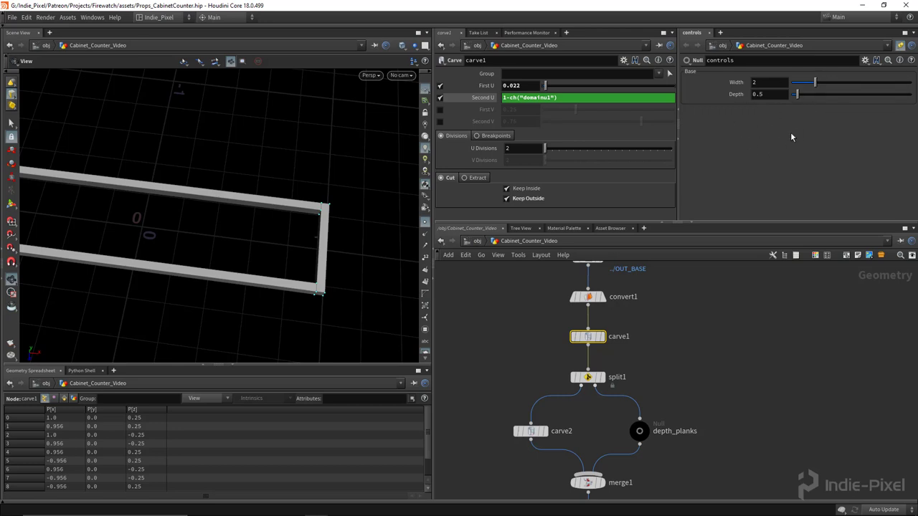
left_click(866, 62)
left_click(818, 69)
left_click_drag(426, 6, 403, 53)
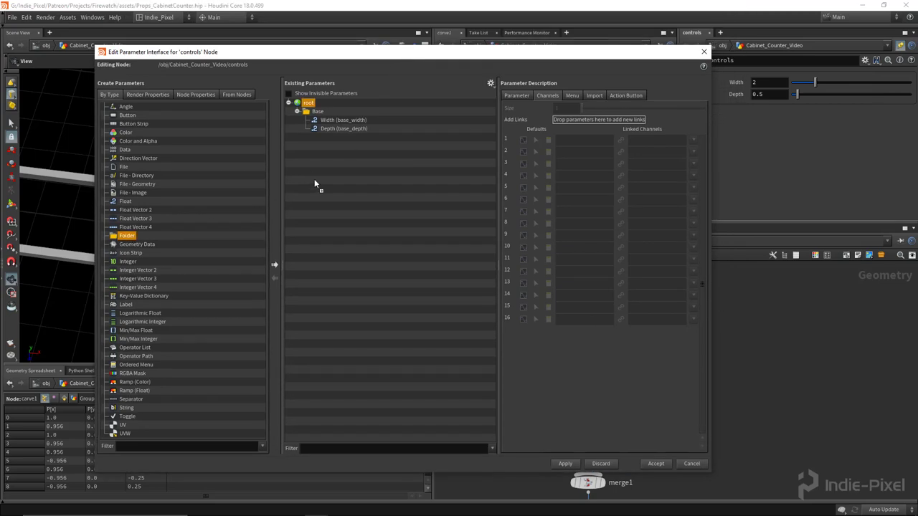
left_click(214, 236)
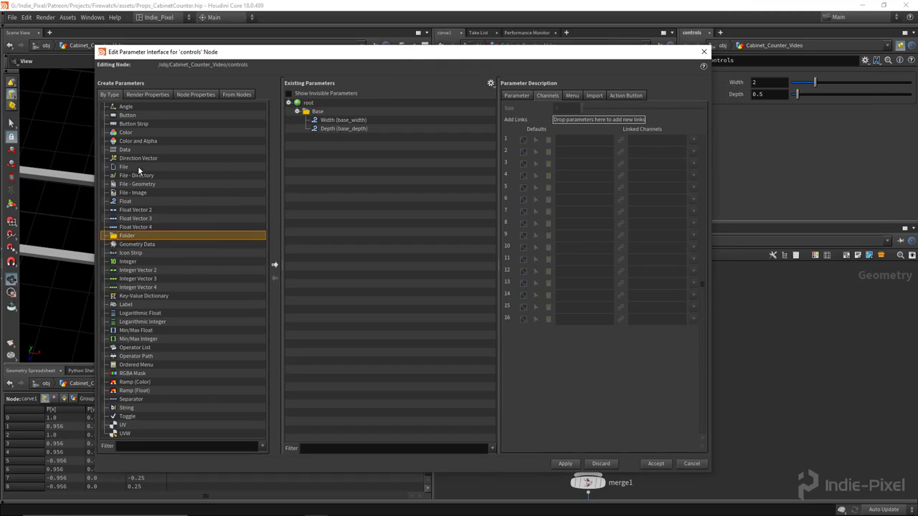
Step: Add a Separator and a Float named base_wood_thickness, labelled Wood Thickness, below Depth in the Base folder
left_click_drag(127, 401, 346, 139)
left_click_drag(378, 53, 360, 59)
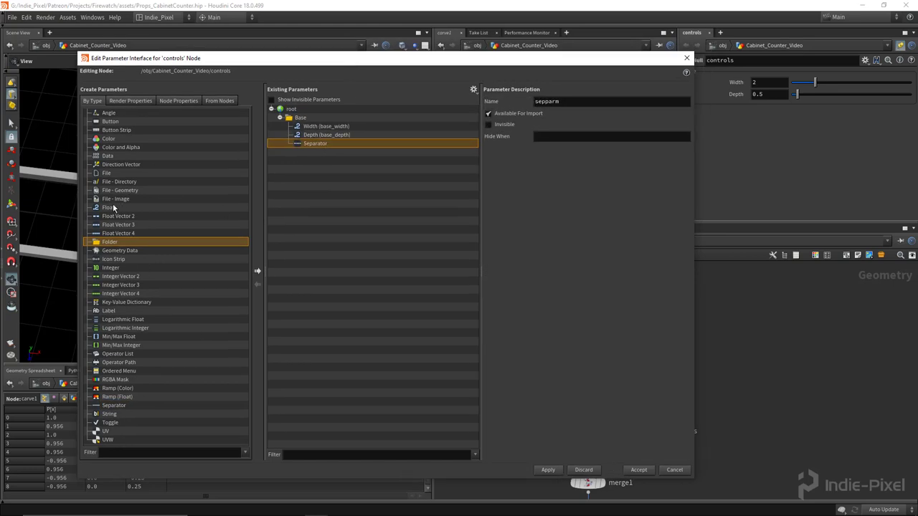
left_click_drag(330, 141, 331, 148)
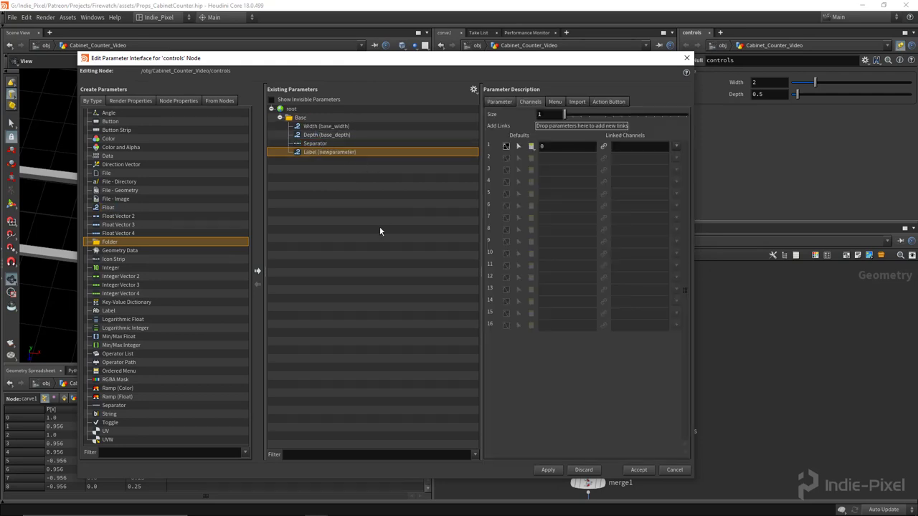
left_click(500, 101)
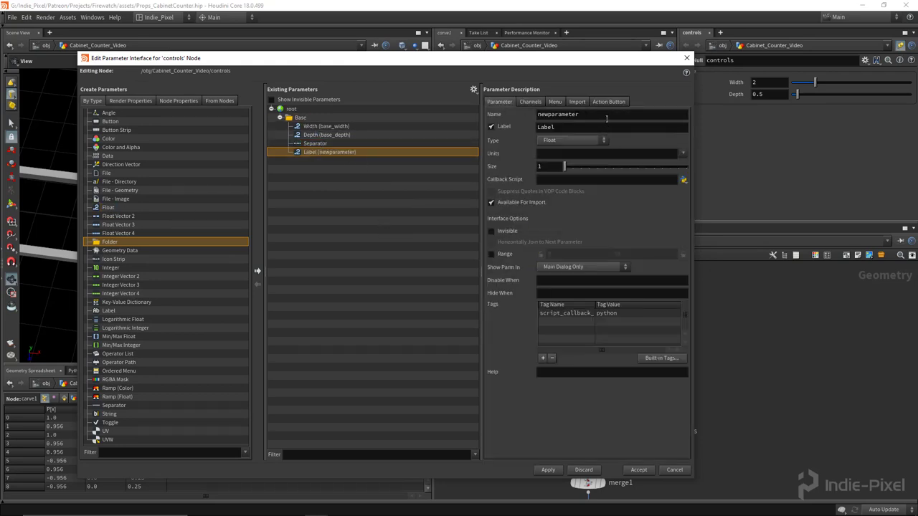
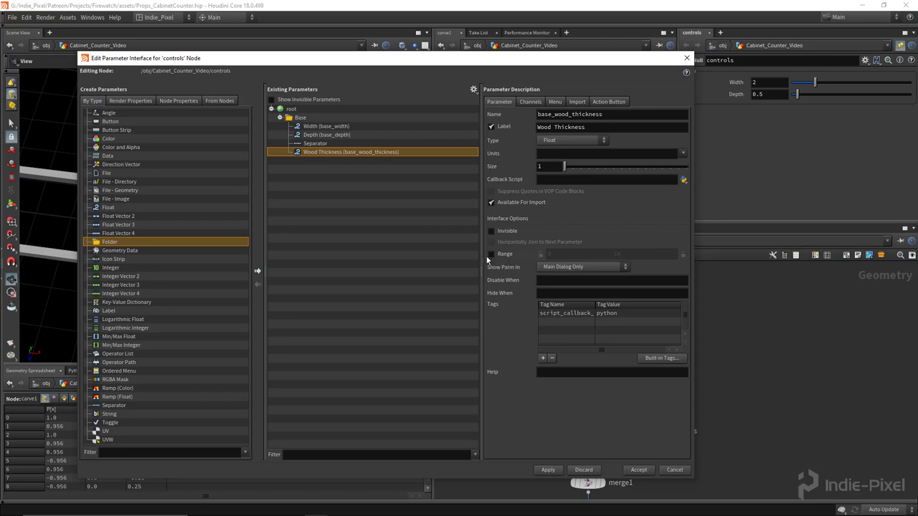
Step: Enable a range of 0.01 to 0.5 for Wood Thickness and lock its minimum
left_click(491, 254)
left_click(561, 254)
type(".")
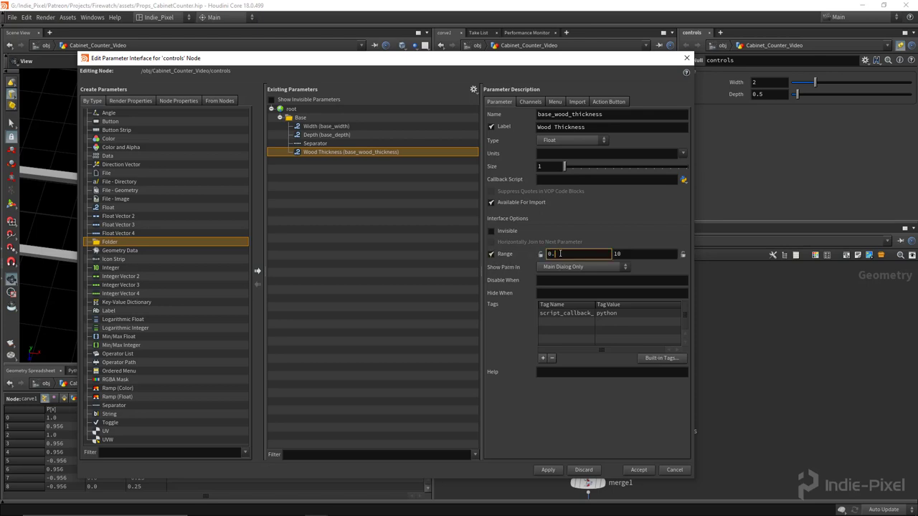
type("01")
key("Tab")
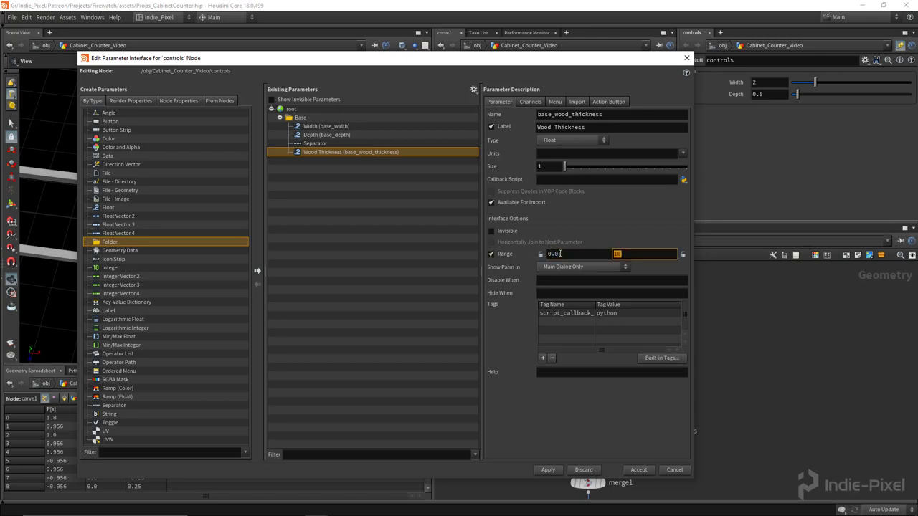
type(".5")
key("Return")
left_click(541, 254)
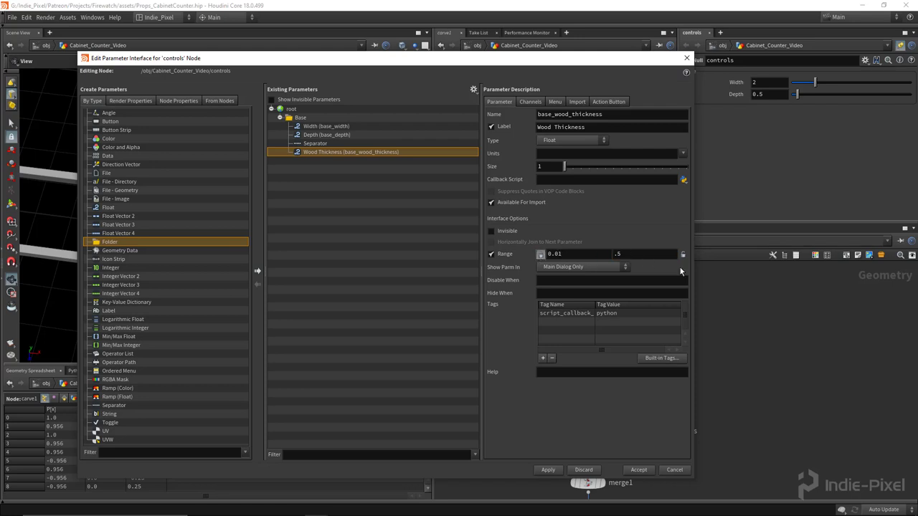
Step: Set the default value of the Wood Thickness parameter
left_click(532, 102)
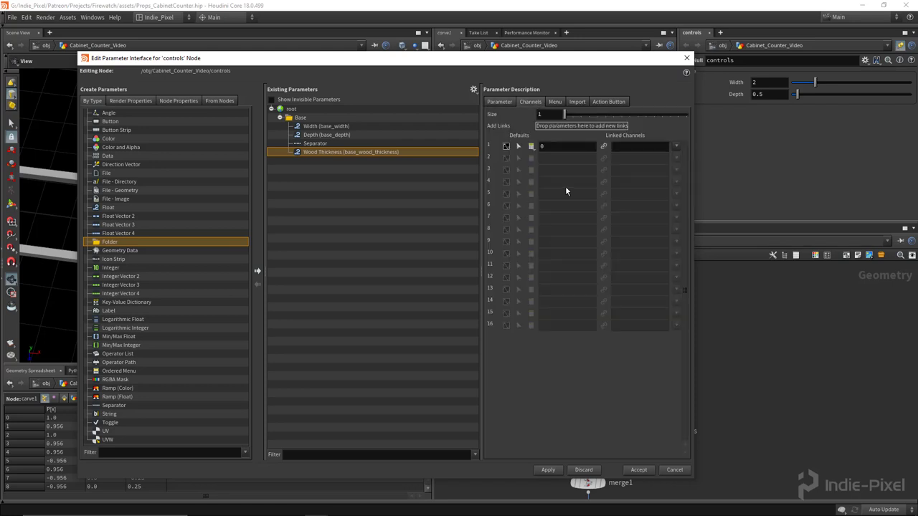
left_click(569, 145)
type("0.01")
key("Return")
left_click(569, 145)
key("BackSpace")
key("Return")
left_click(498, 101)
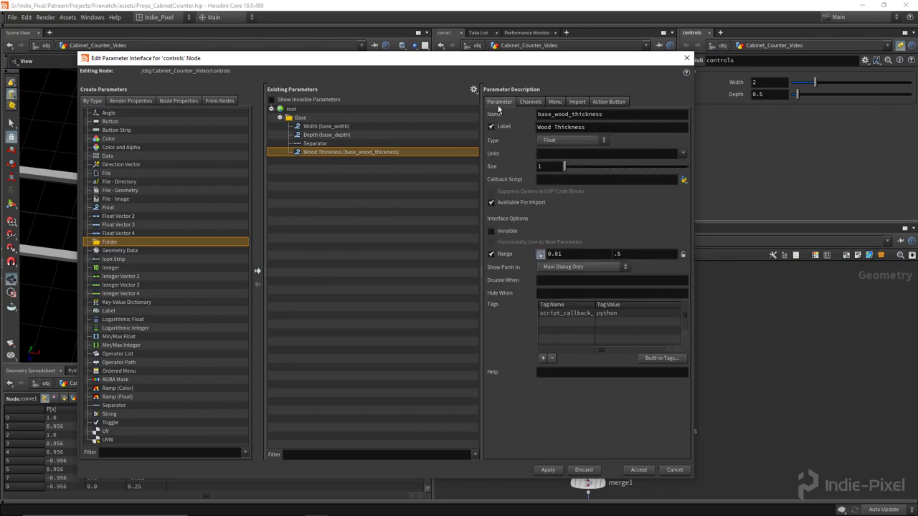
Step: Set the Width parameter's range to 0.5 to 4 with a locked minimum, and check its default value
left_click(341, 135)
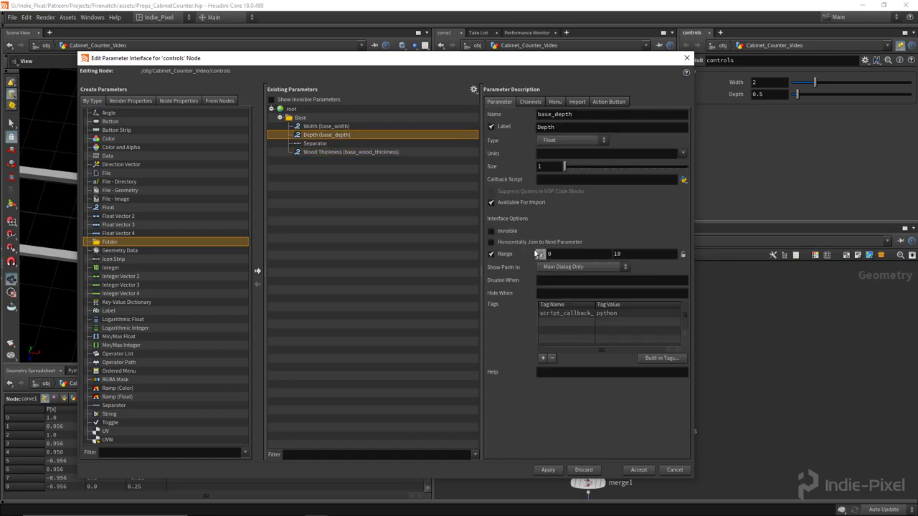
left_click(337, 126)
left_click(340, 136)
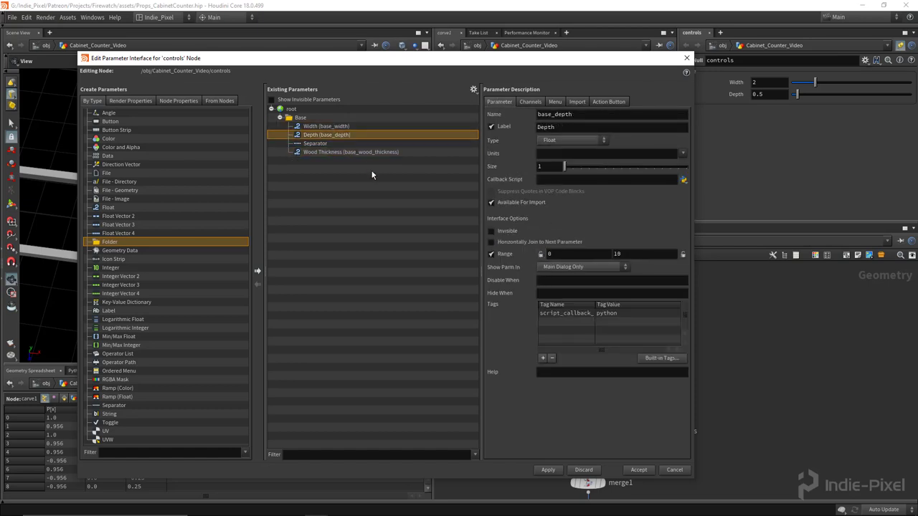
left_click(337, 127)
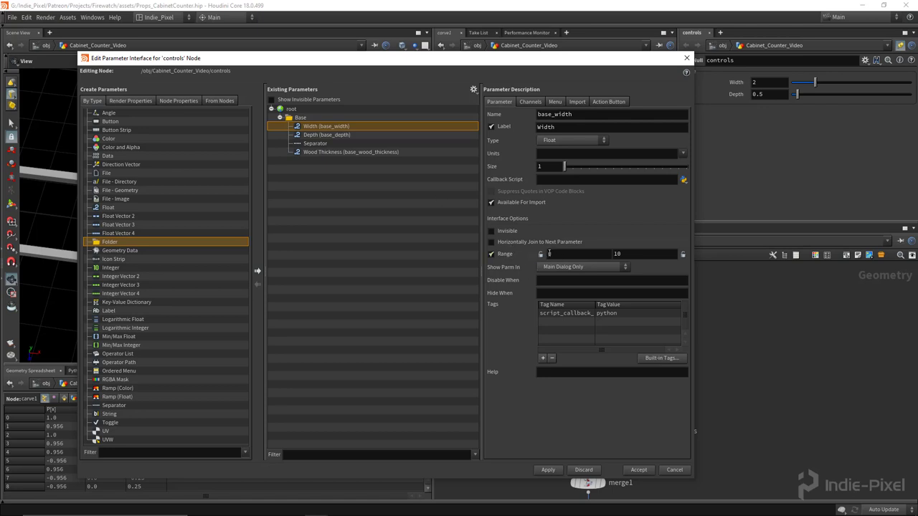
left_click(560, 254)
key("Return")
left_click(541, 254)
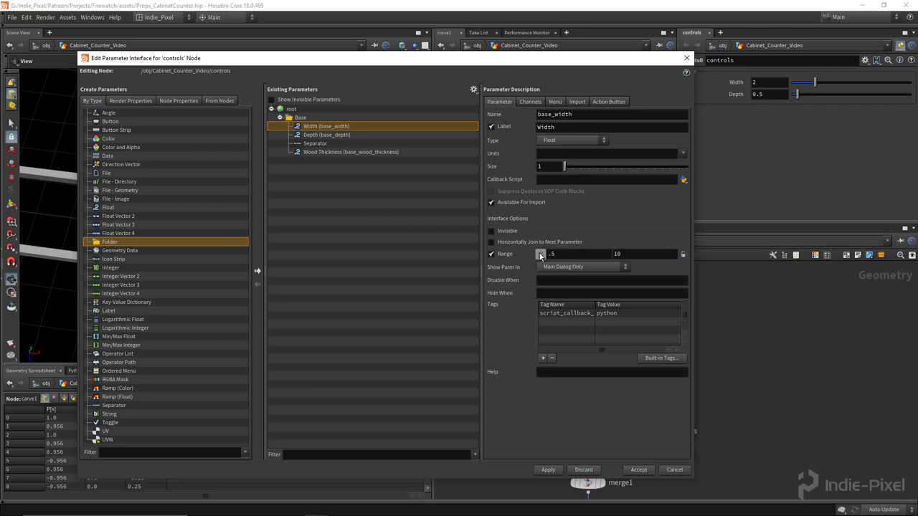
left_click(626, 254)
type("4")
key("Return")
left_click(530, 102)
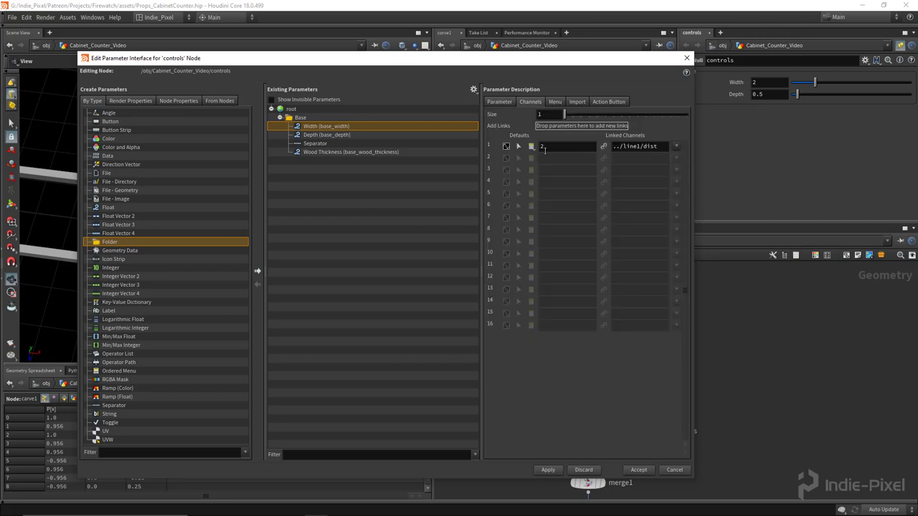
left_click(500, 102)
Step: Set the Depth parameter's range to 0.25 to 4, lock both ends, and apply the interface changes
left_click(337, 135)
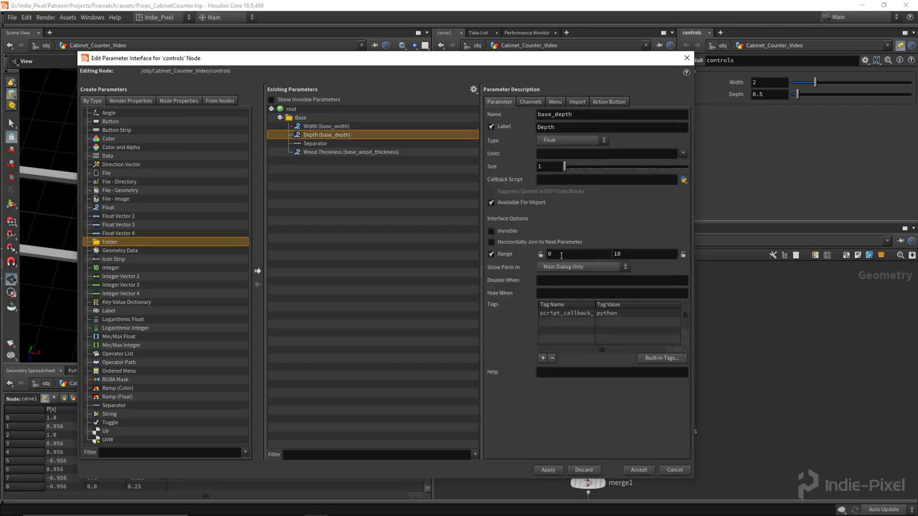
left_click(561, 255)
type(".25")
key("Return")
left_click(635, 254)
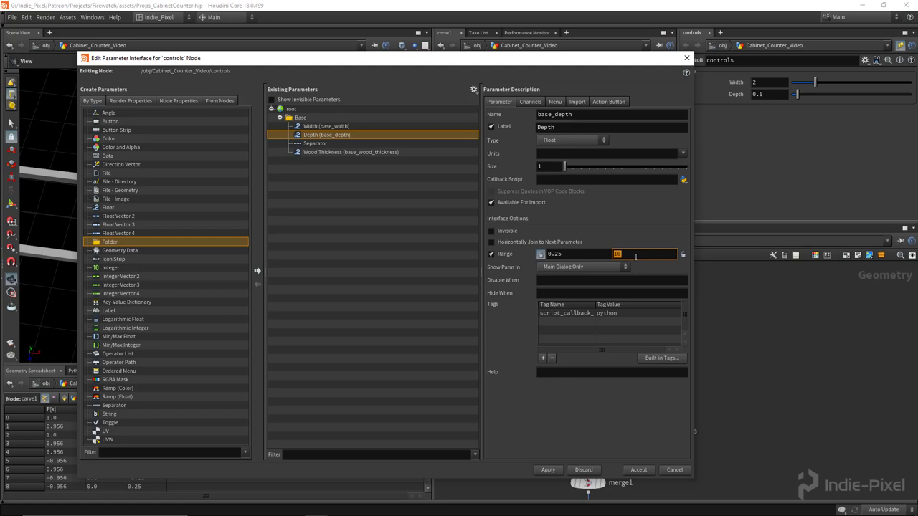
type("4")
key("Return")
left_click(548, 471)
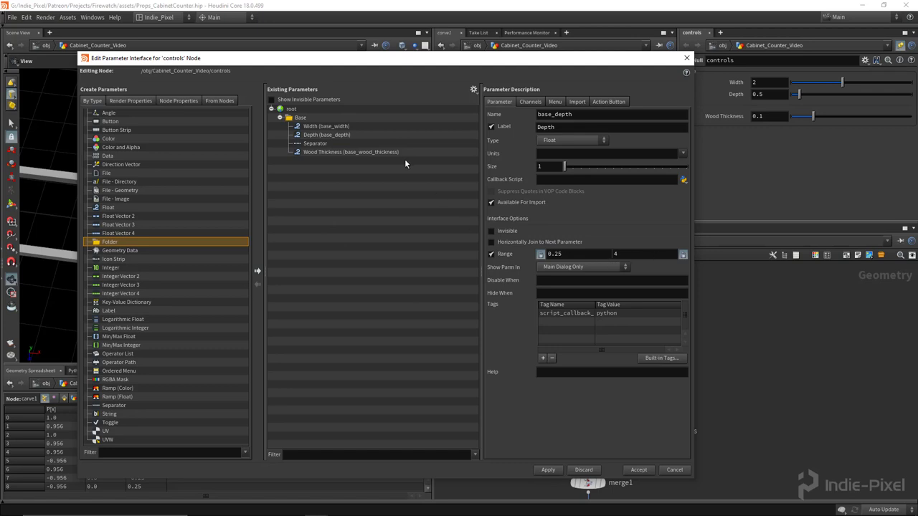
Step: Enlarge the parameter interface window and add a Float named base_wood_height, labelled Wood Height, below Wood Thickness in the Base folder
left_click_drag(353, 58, 327, 38)
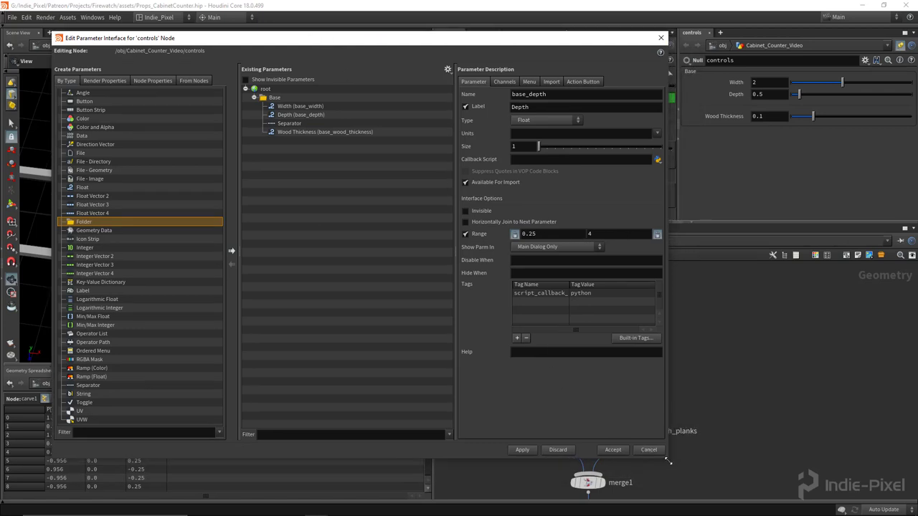
left_click_drag(668, 461, 718, 486)
left_click(327, 132)
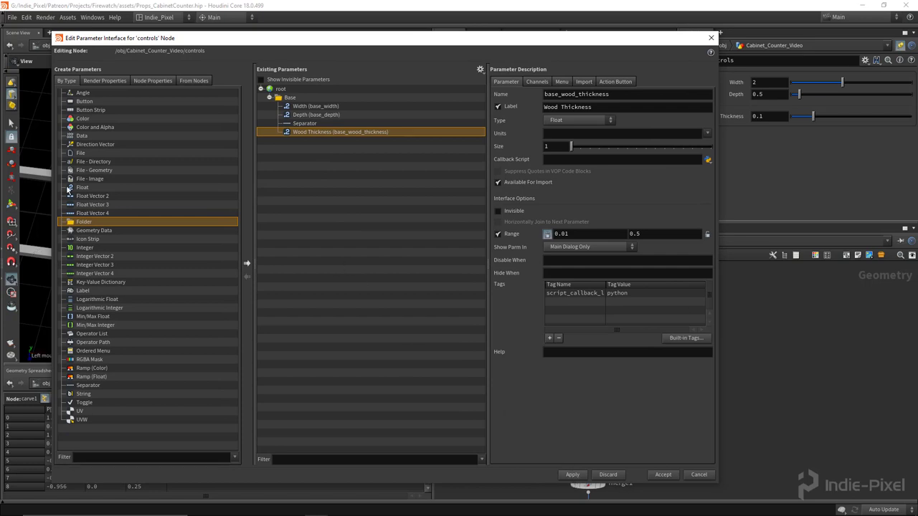
left_click_drag(81, 188, 317, 139)
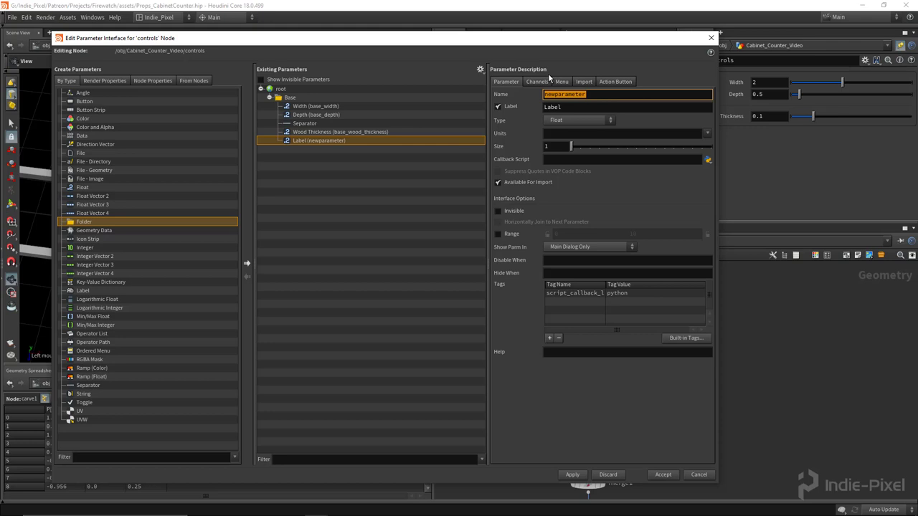
type("base_wood_height")
key("Tab")
type("Wood ")
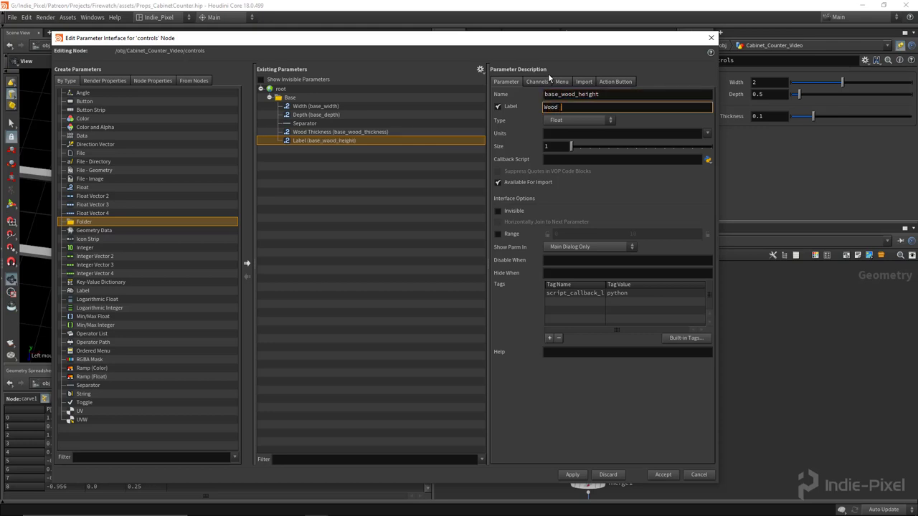
type("Height")
key("Tab")
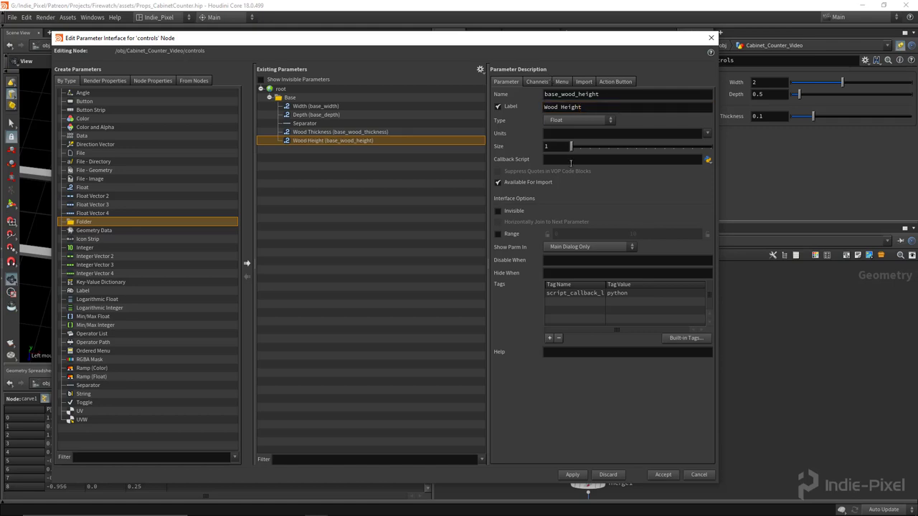
Step: Enable a range of 0.01 to 0.5 for Wood Height and lock its minimum
left_click(505, 237)
left_click(575, 231)
type(".")
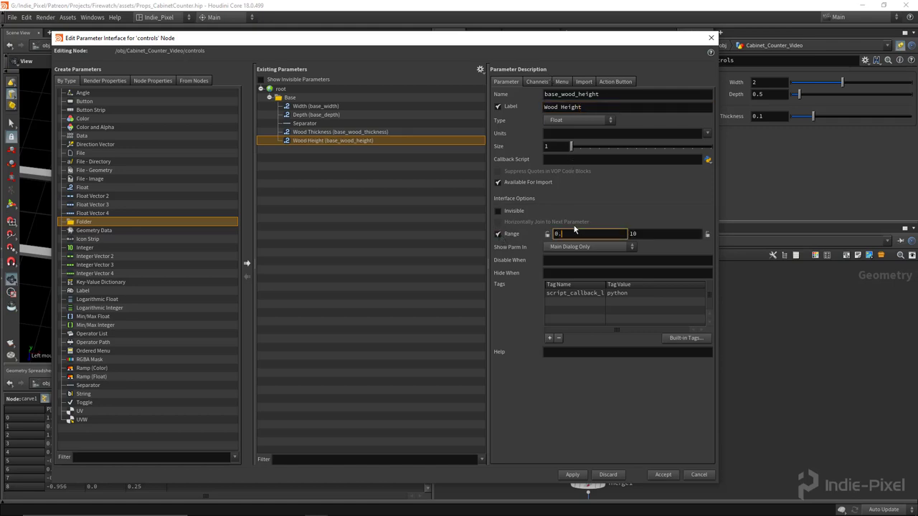
type("01")
key("Tab")
left_click(547, 234)
type(".5")
key("Return")
Step: Set Wood Height's default value to 0.1, then apply and accept the parameter interface changes
left_click(537, 83)
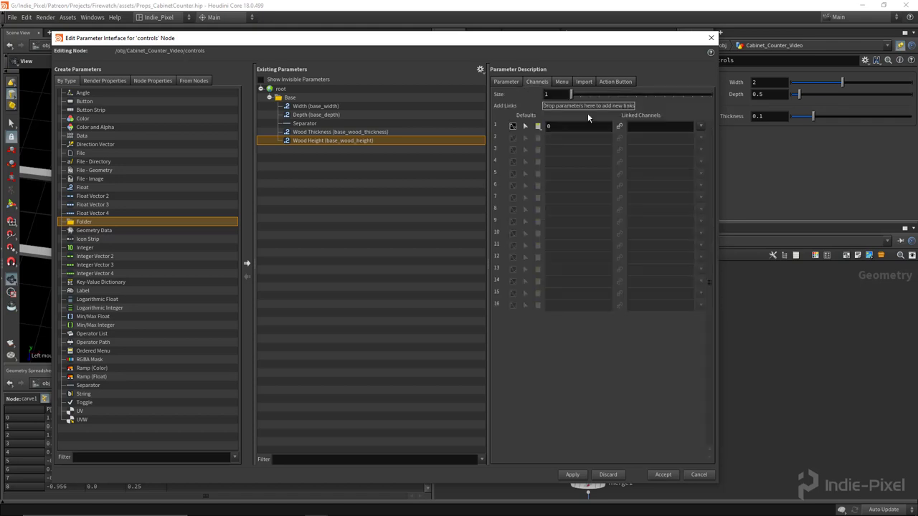
left_click(581, 126)
type("0.1")
key("Return")
left_click(573, 476)
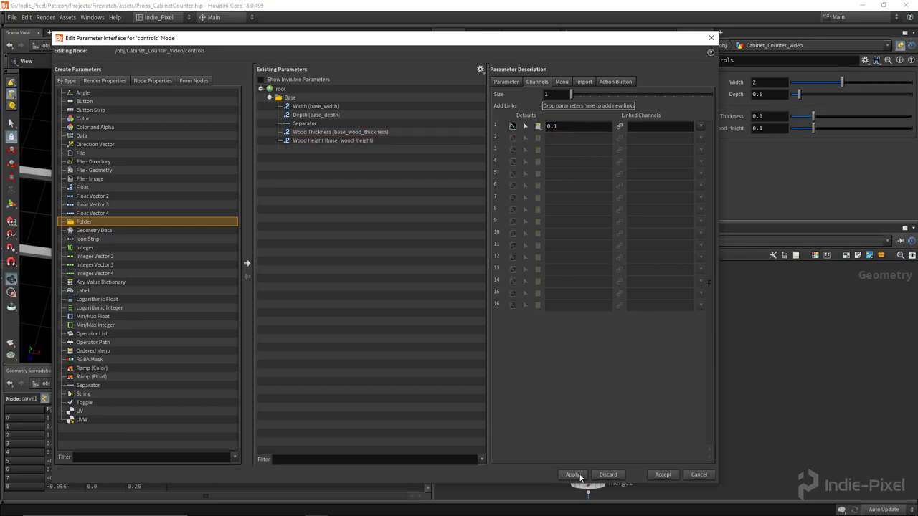
left_click(663, 475)
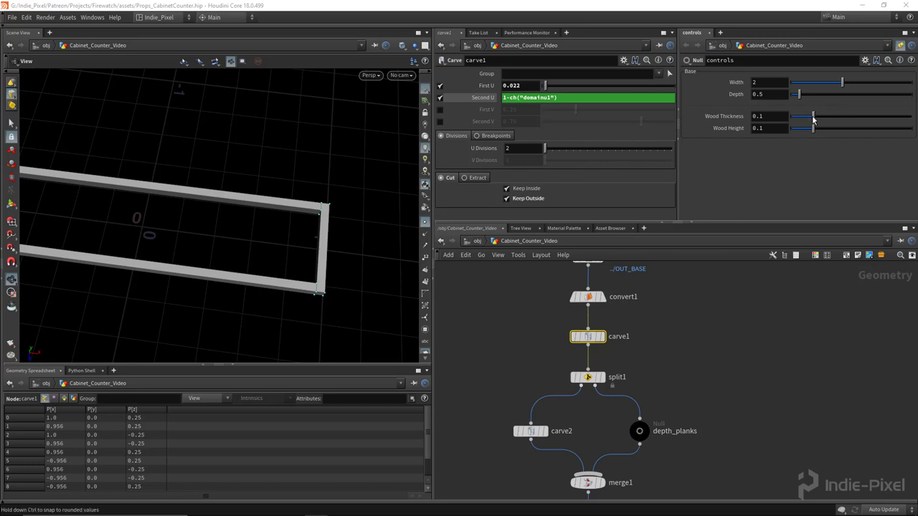
Step: Display the convert1 node's output and examine the whole base surface from above
left_click_drag(815, 120, 814, 120)
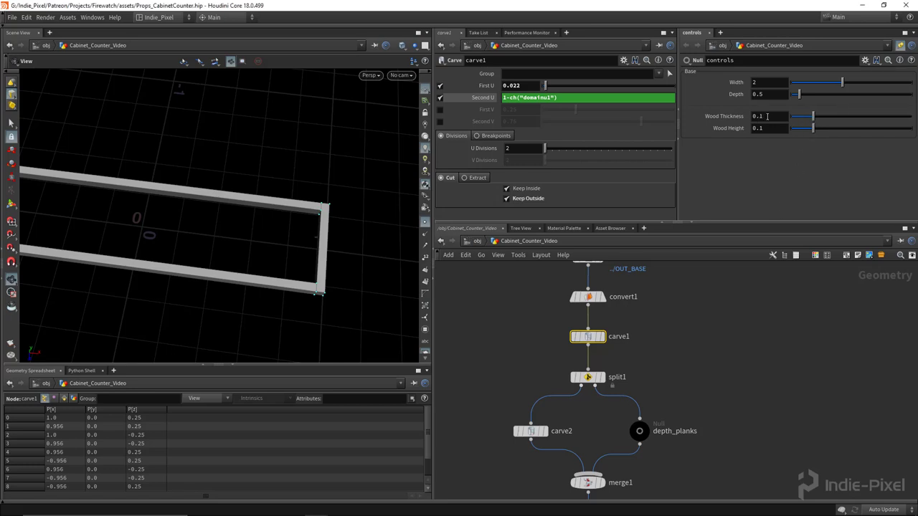
scroll(323, 288, "up", 1)
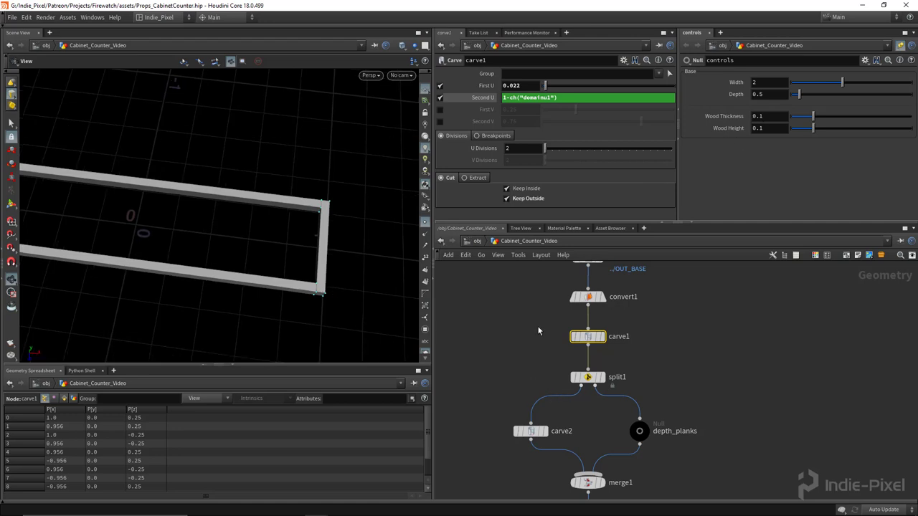
middle_click_drag(539, 329, 540, 347)
left_click_drag(548, 348, 592, 368)
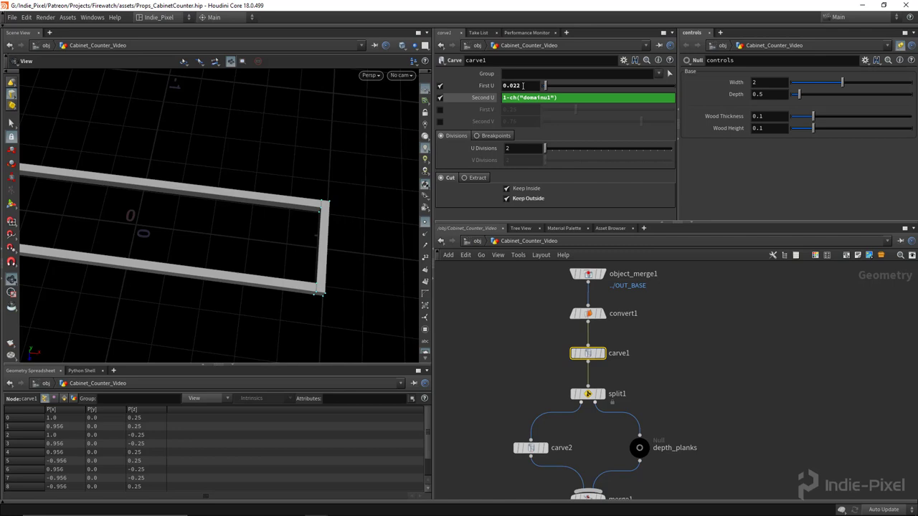
left_click(603, 316)
left_click_drag(277, 230, 325, 199)
right_click_drag(325, 199, 155, 232)
middle_click_drag(155, 232, 204, 228)
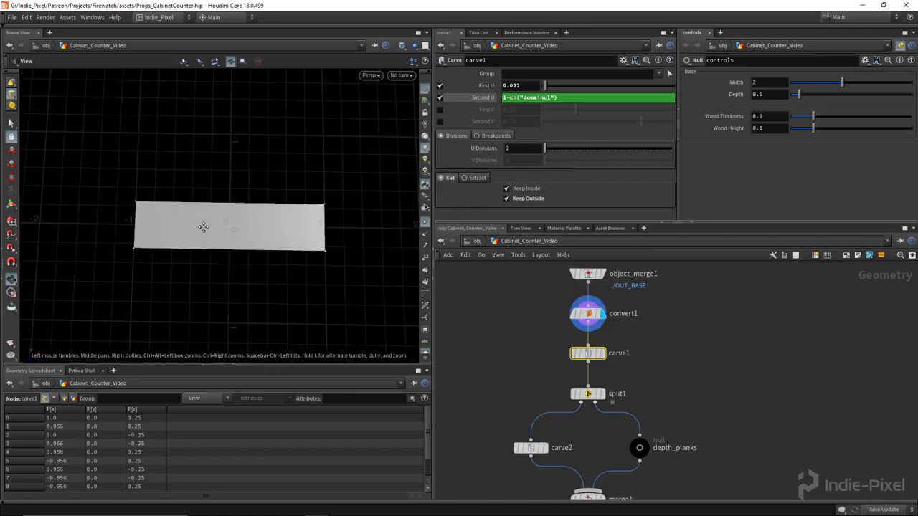
left_click_drag(204, 228, 139, 206)
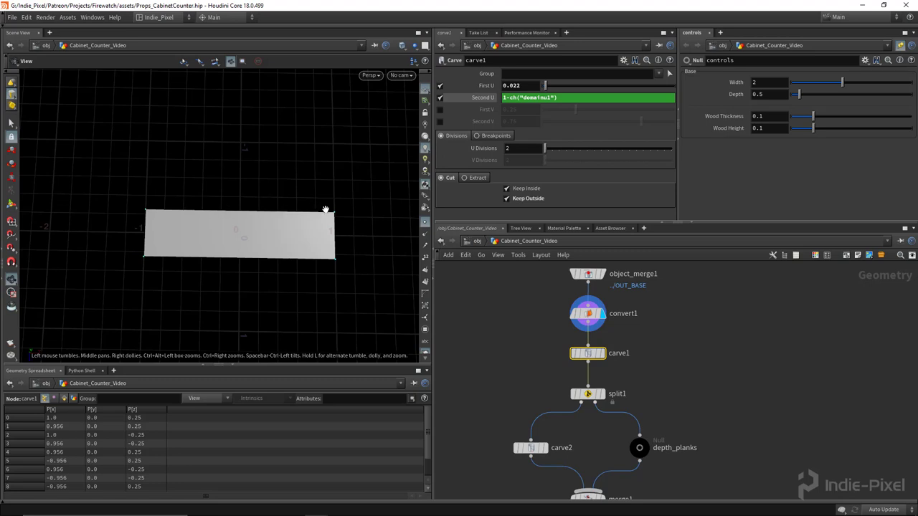
Step: Try carve1's First U at different values between 0 and 1, ending at 0.12
left_click_drag(545, 86, 657, 88)
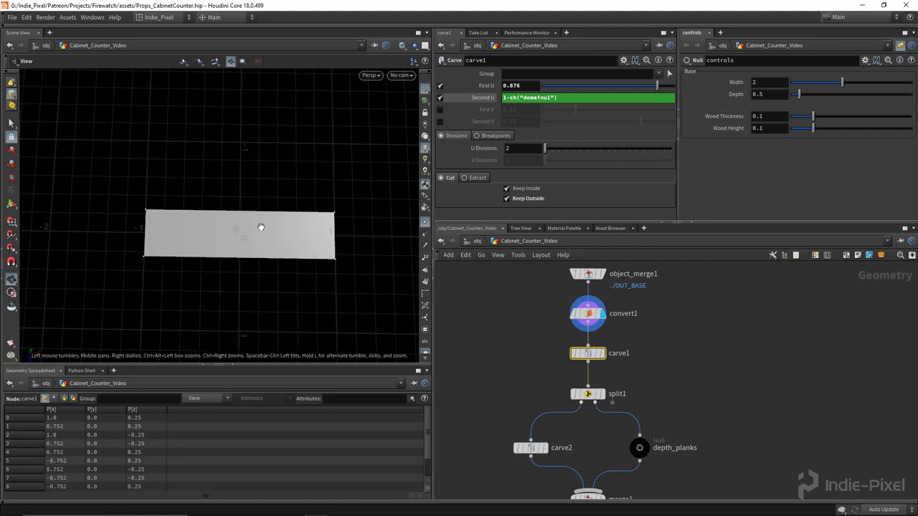
left_click_drag(656, 86, 518, 100)
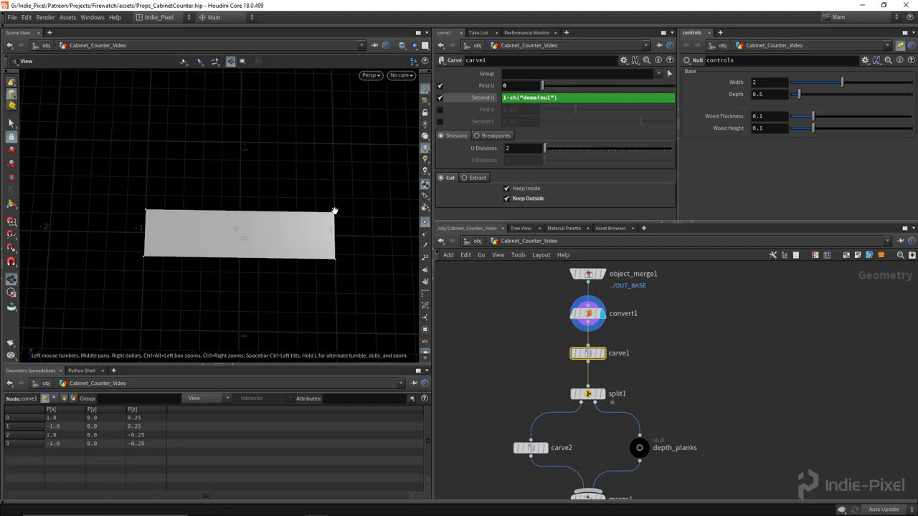
left_click_drag(543, 87, 687, 91)
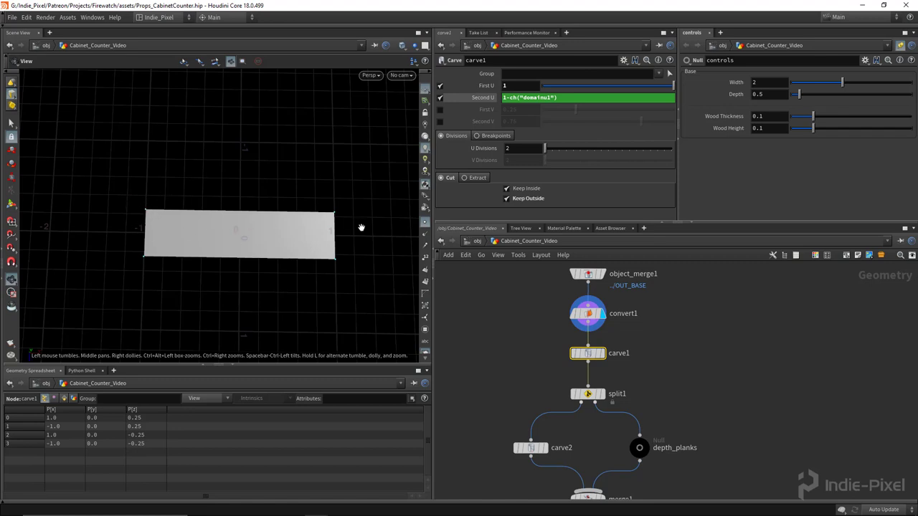
left_click_drag(667, 88, 563, 97)
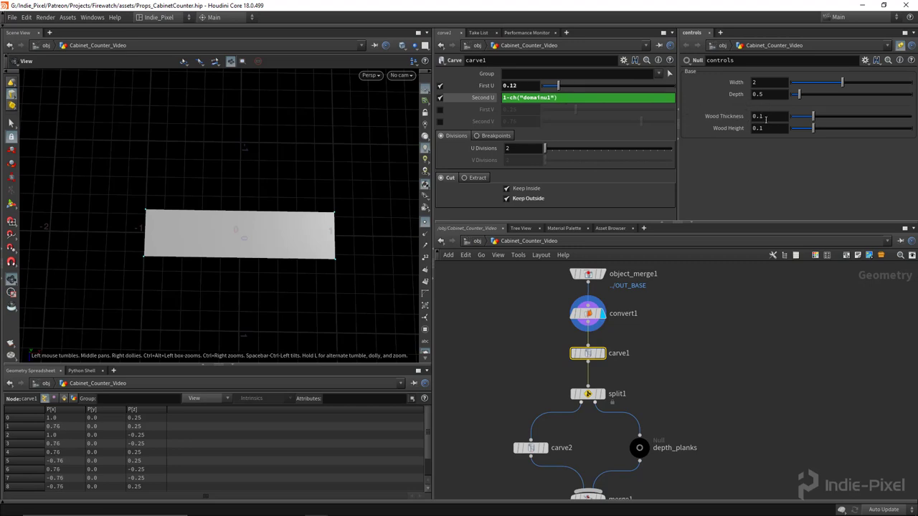
Step: Copy the Wood Thickness parameter from controls and paste it as a relative reference into carve1's First U
left_click(766, 120)
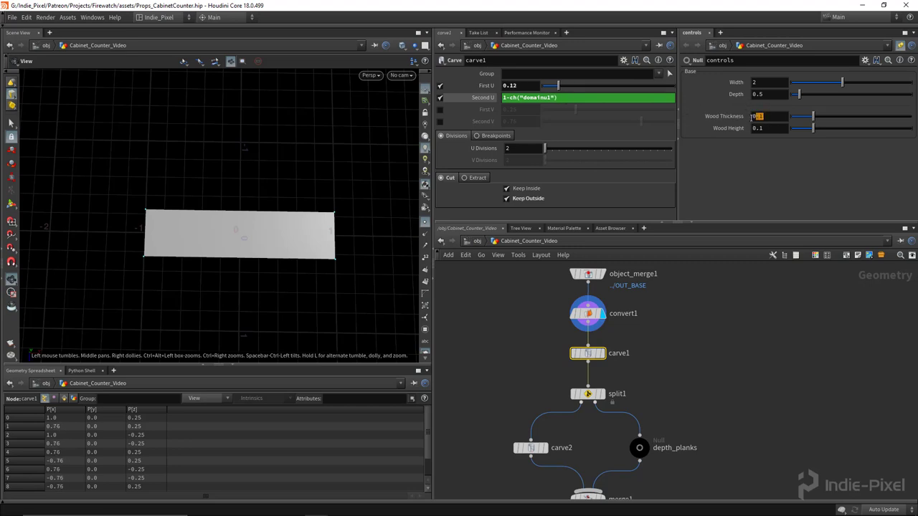
left_click(743, 177)
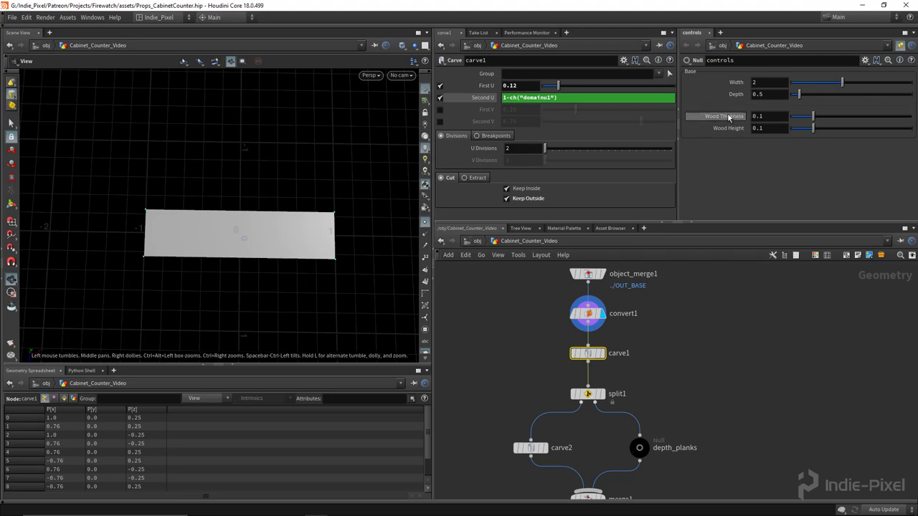
right_click(727, 117)
left_click(750, 177)
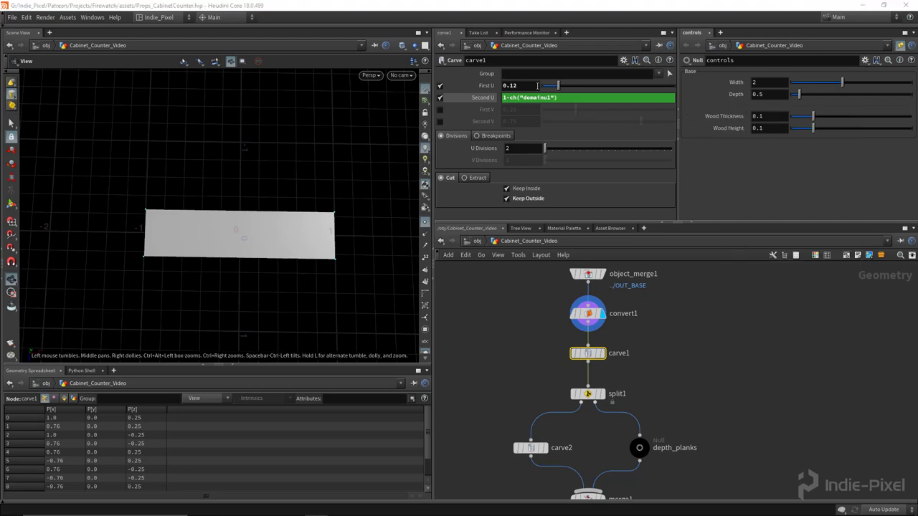
right_click(535, 86)
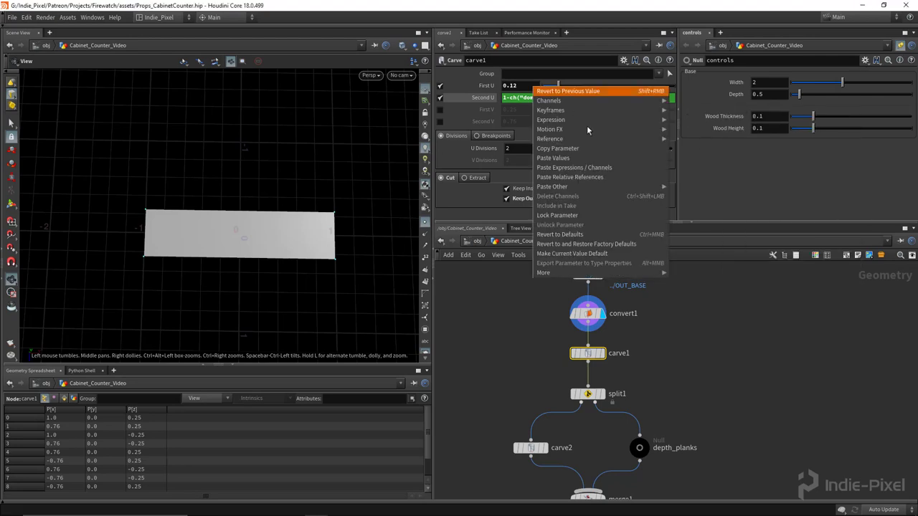
left_click(571, 177)
Step: Divide carve1's First U expression by bbox(0, D_XSIZE)
left_click(647, 86)
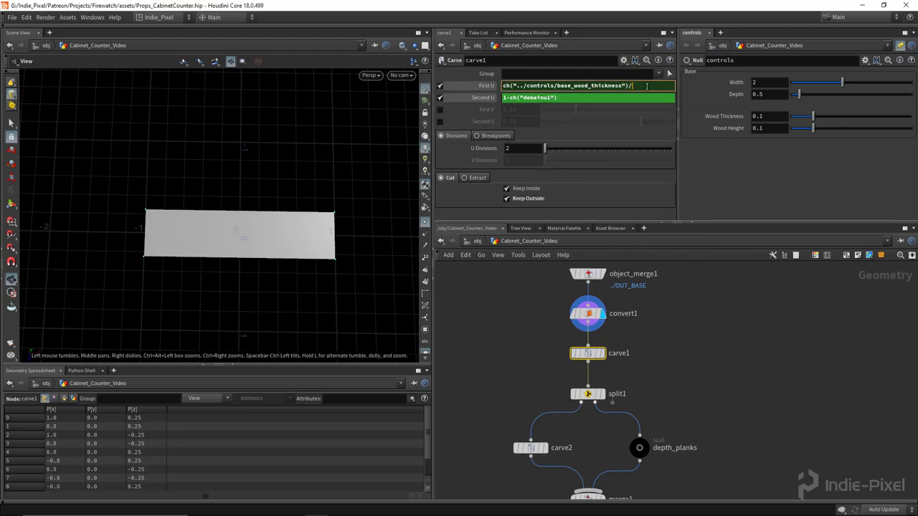
type("/bbox(0,")
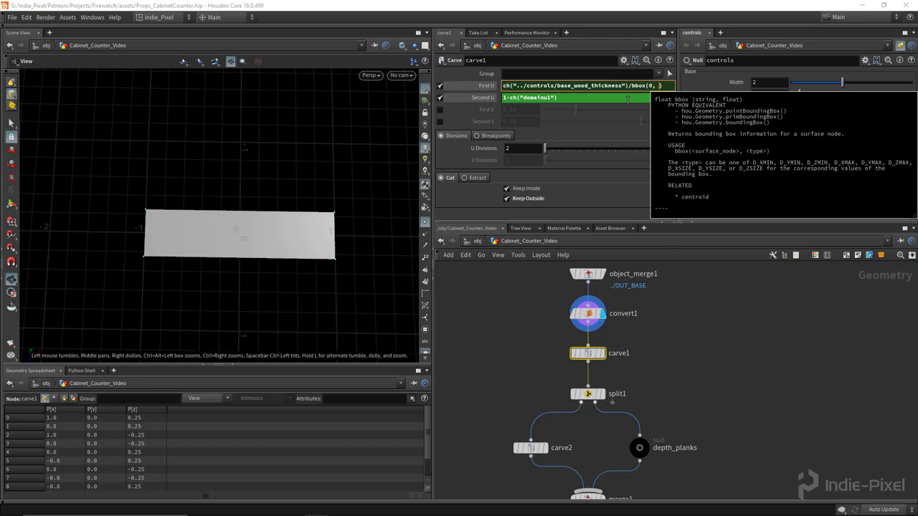
type("D_XSIZE")
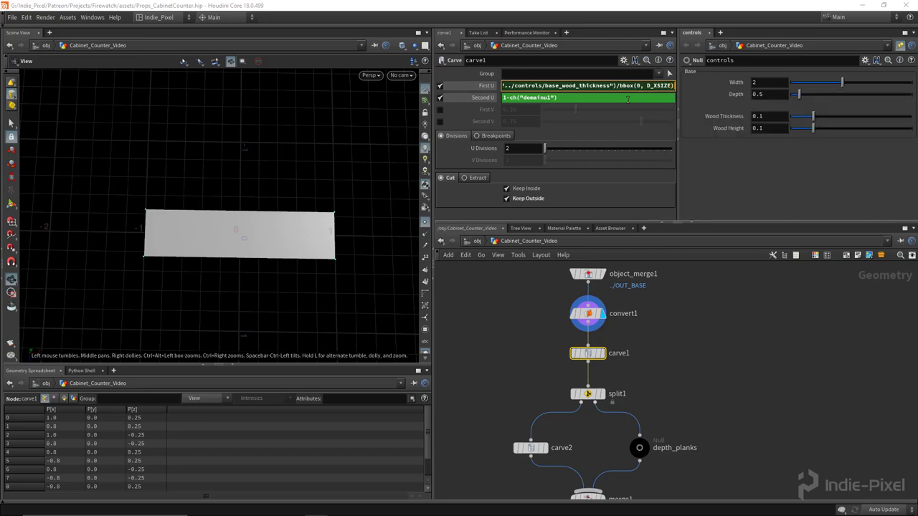
key("Return")
Step: Display carve1's output and set Wood Thickness to 0.049 to test how the First U expression responds
left_click(603, 353)
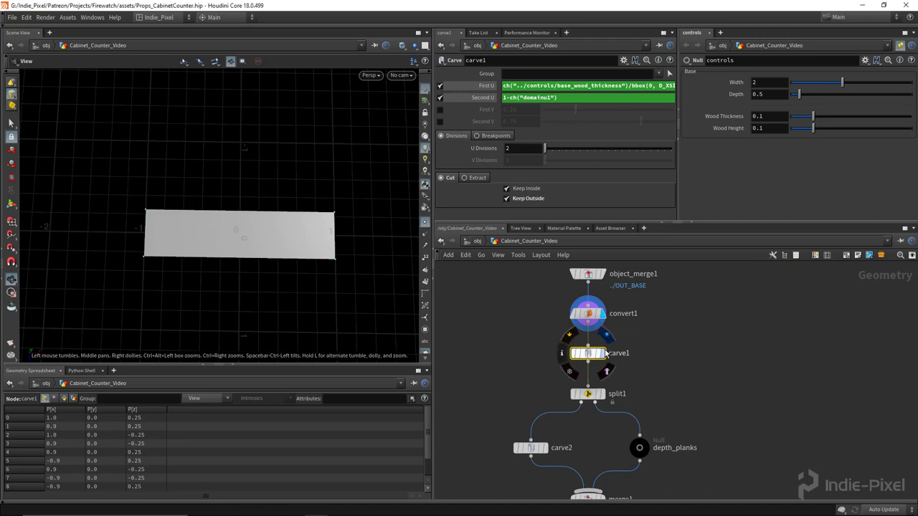
scroll(268, 231, "up", 2)
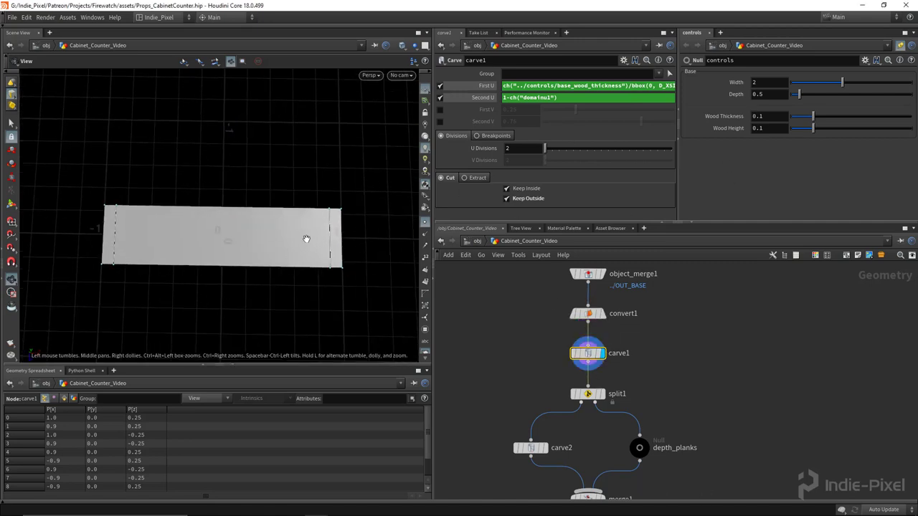
scroll(355, 222, "up", 1)
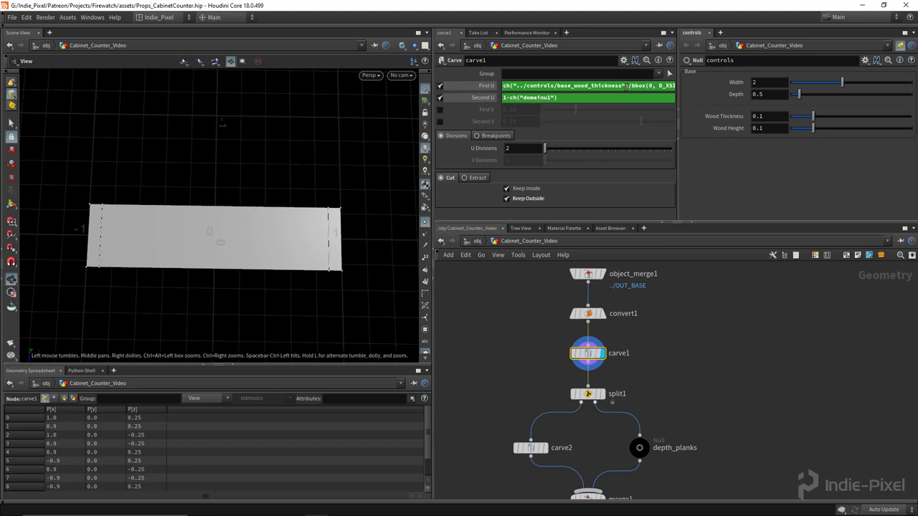
left_click(487, 85)
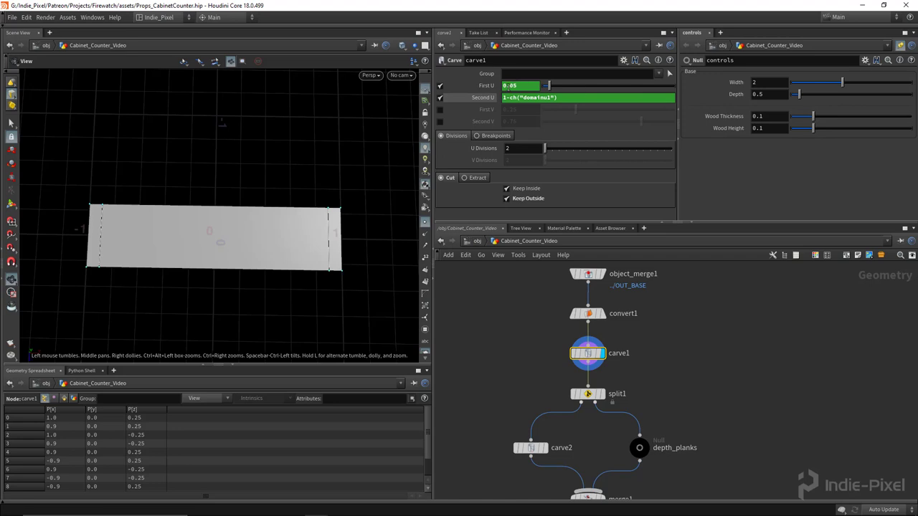
left_click_drag(812, 117, 801, 122)
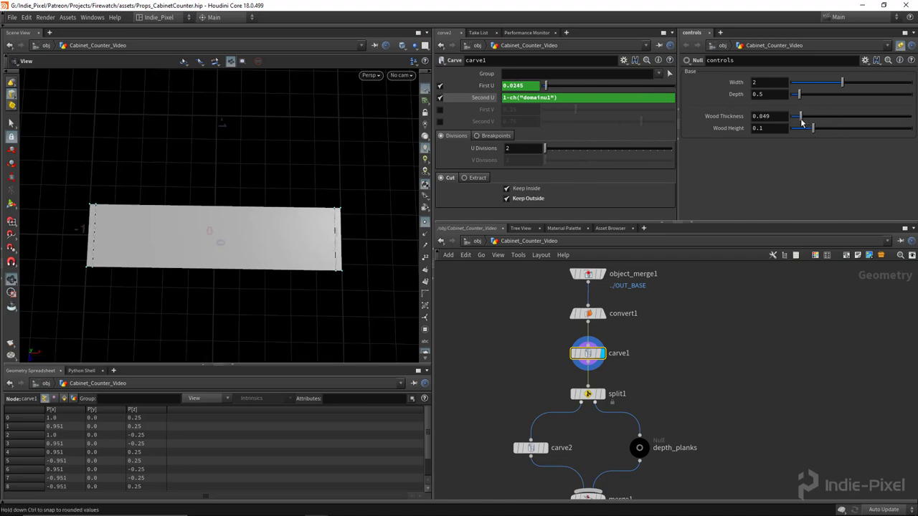
left_click(487, 85)
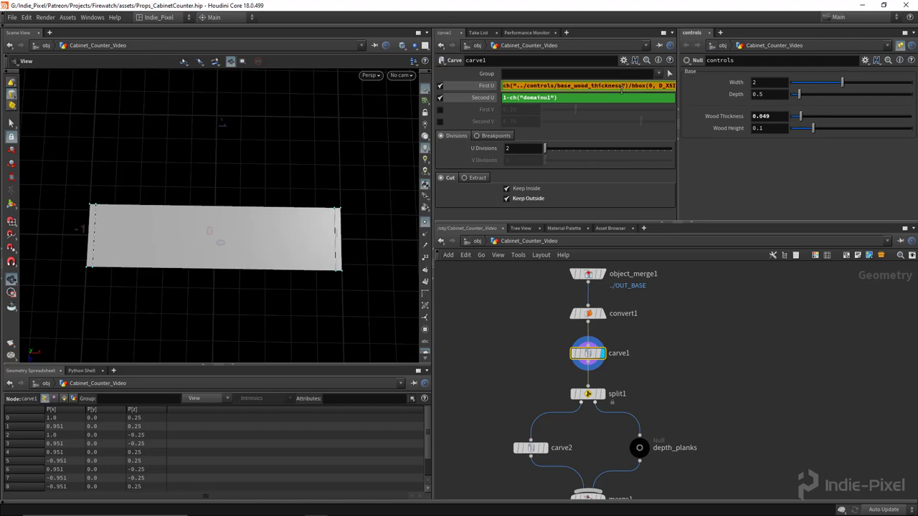
Step: Rename the carve1 node to depth_carve
middle_click_drag(669, 413, 621, 405)
left_click(524, 399)
double_click(611, 341)
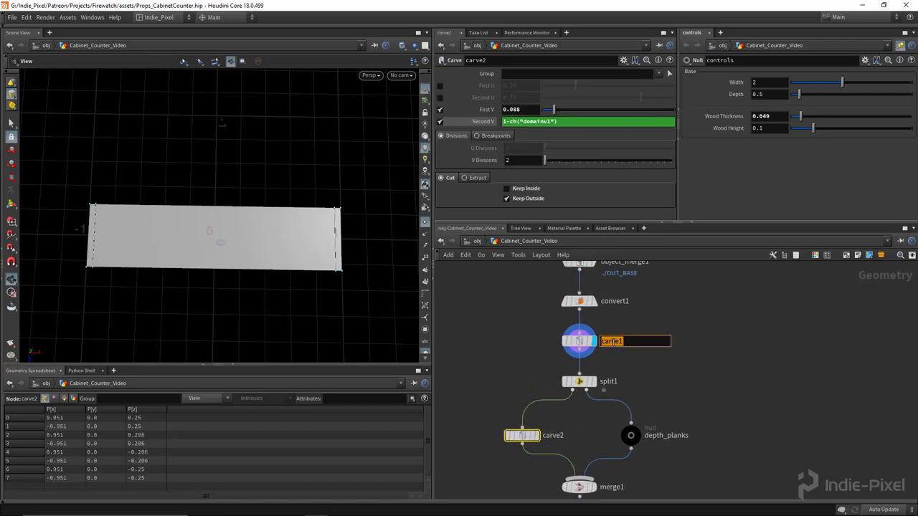
type("depth_carves")
key("BackSpace")
key("Return")
Step: Rename the carve2 node to width_carve
middle_click_drag(592, 415, 609, 367)
double_click(571, 388)
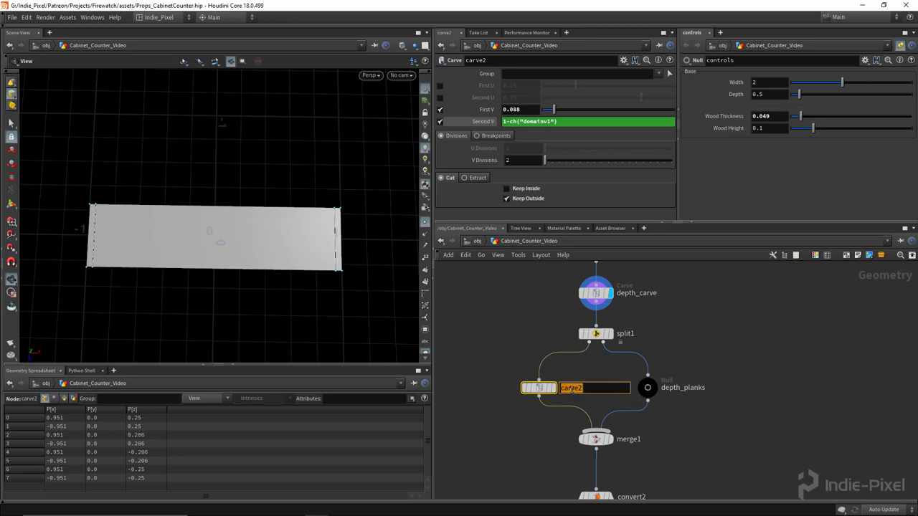
type("width_carve")
key("Return")
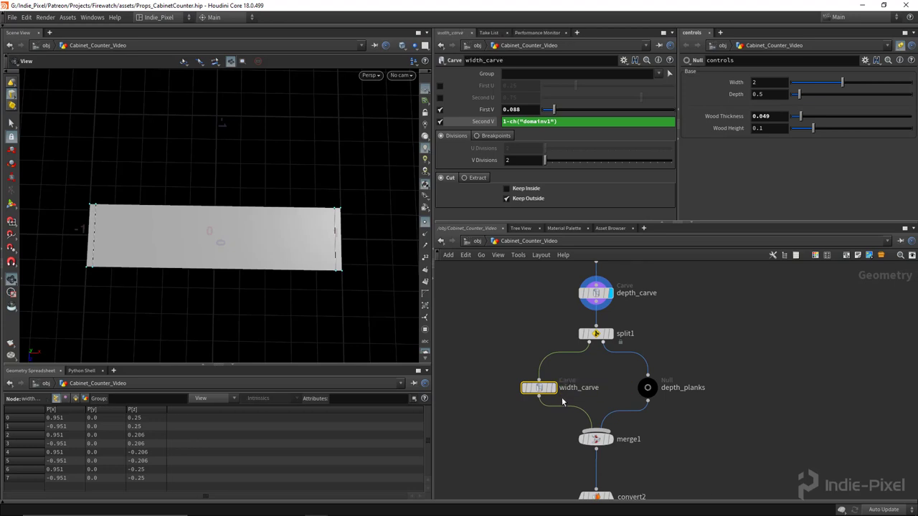
Step: Display width_carve's output and copy depth_carve's First U expression into width_carve's First V
left_click(552, 387)
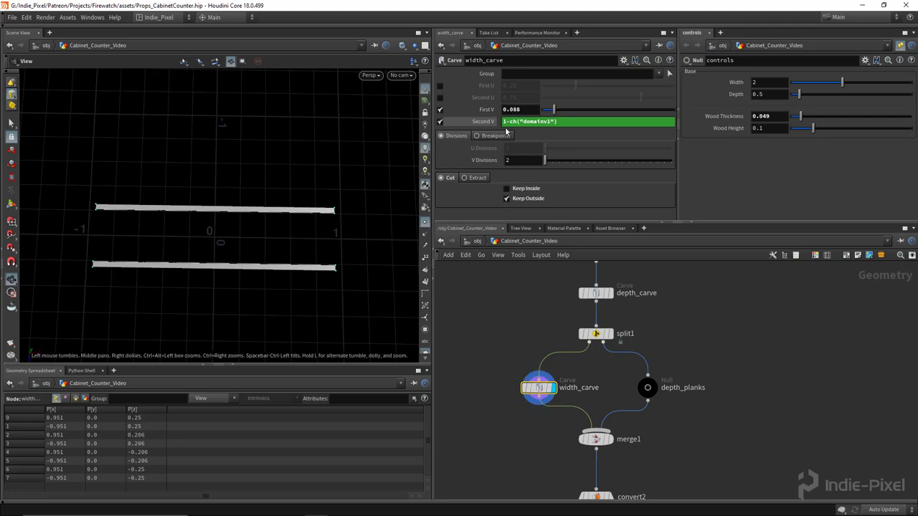
left_click(595, 293)
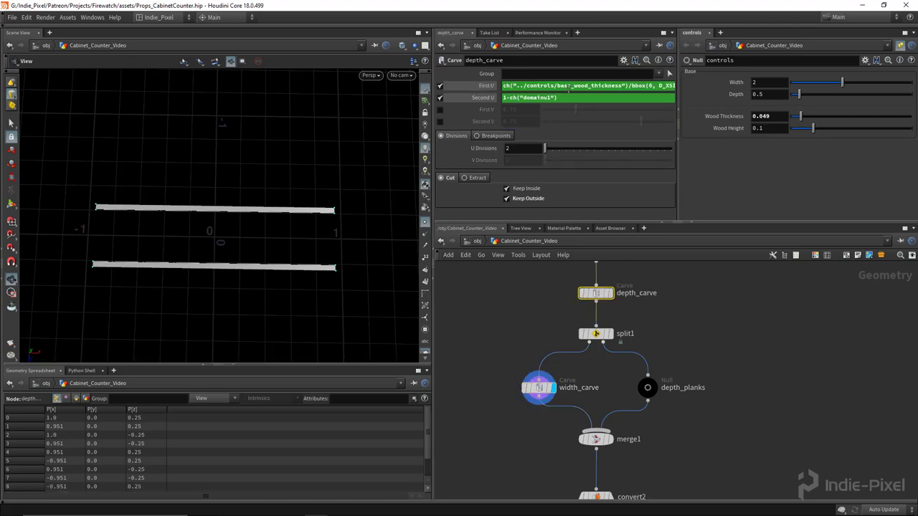
left_click(567, 87)
left_click(538, 388)
left_click(529, 109)
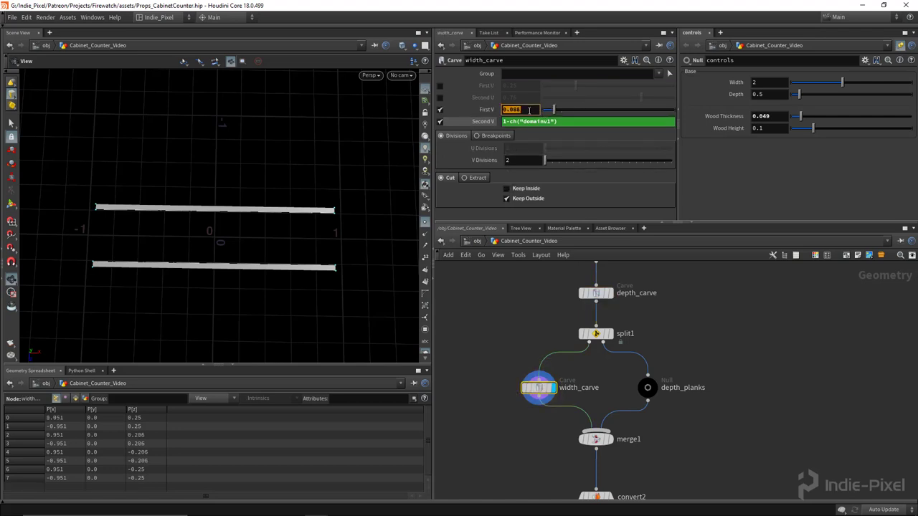
key("ctrl+v")
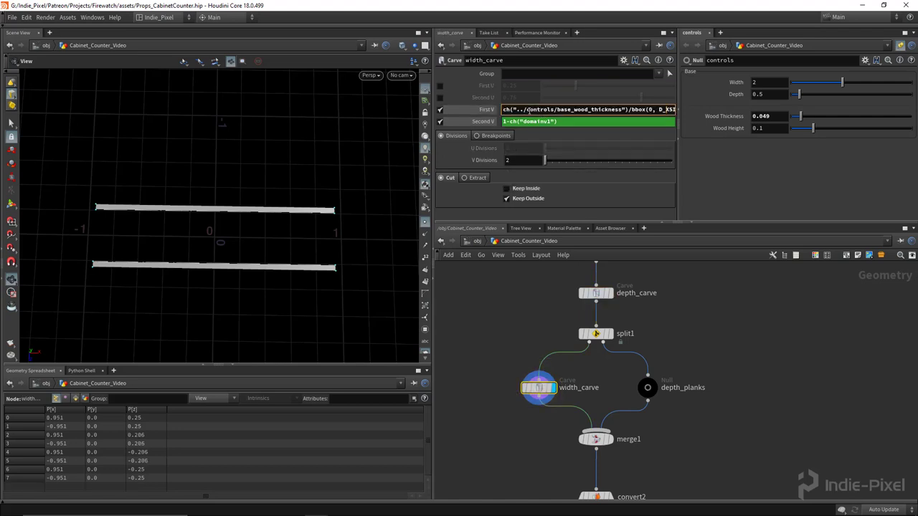
Step: Change the bounding box term in width_carve's First V expression from D_XSIZE to D_ZSIZE
key("Right")
key("BackSpace")
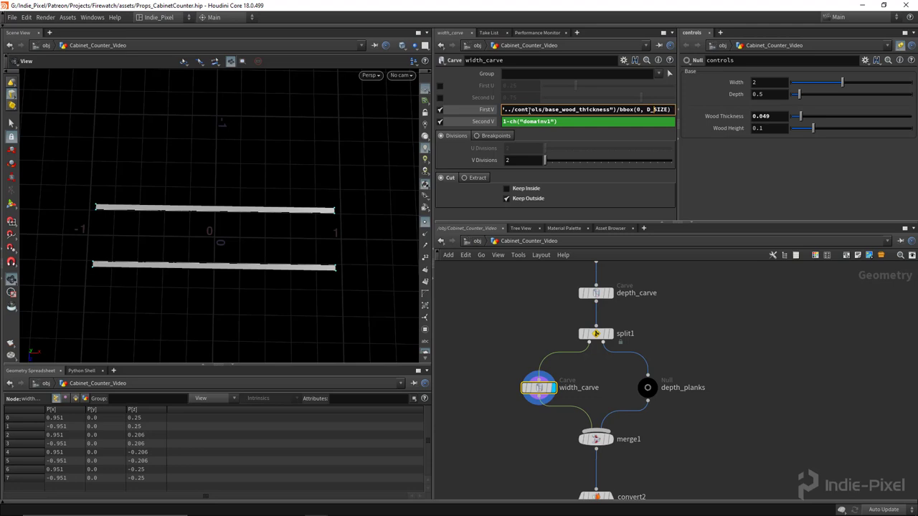
type("Z")
key("Return")
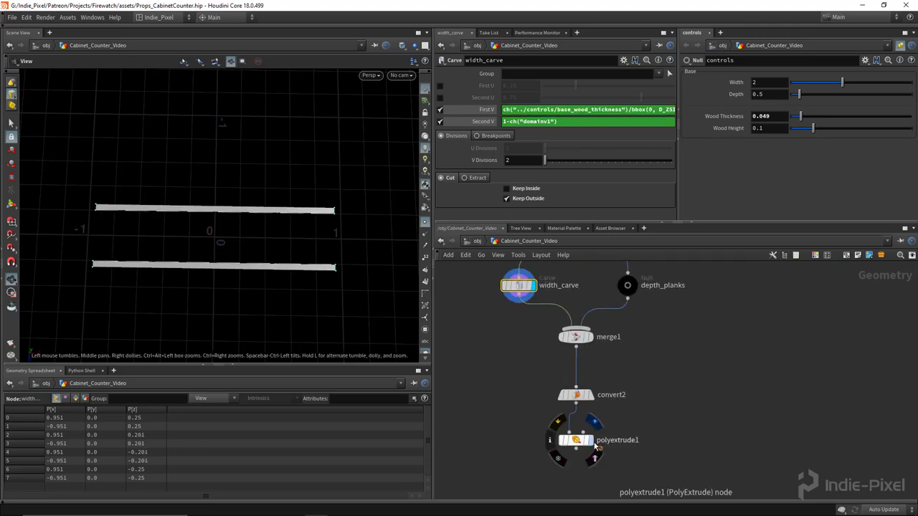
Step: Display polyextrude1's output and set Wood Thickness to 0.043 to test the carved frame
left_click(593, 443)
scroll(261, 283, "up", 2)
mouse_move(800, 116)
left_mouse_down()
mouse_move(810, 118)
mouse_move(796, 118)
left_mouse_up()
left_click_drag(803, 119, 799, 115)
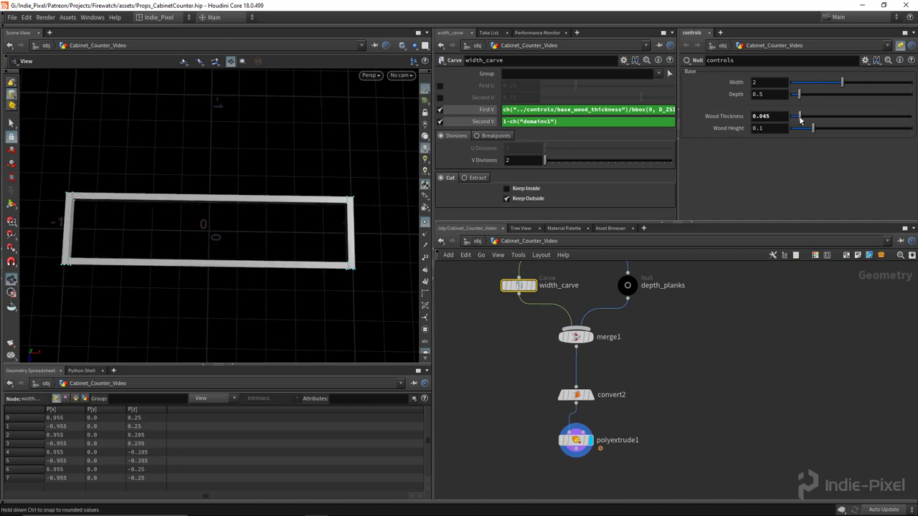
left_click_drag(311, 211, 323, 226)
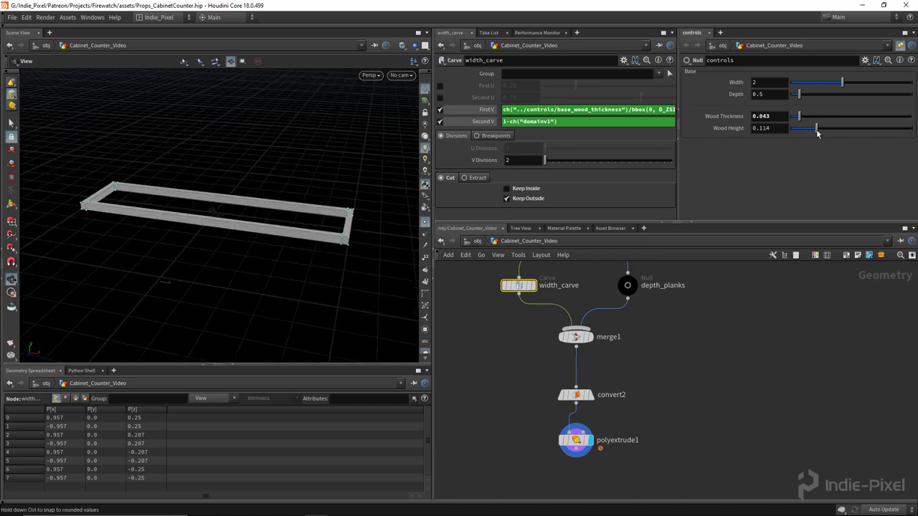
Step: Copy the Wood Height parameter, paste it as a relative reference into polyextrude1's Distance, and set Wood Height to 0.047
left_click_drag(815, 134, 812, 134)
right_click(721, 130)
left_click(760, 193)
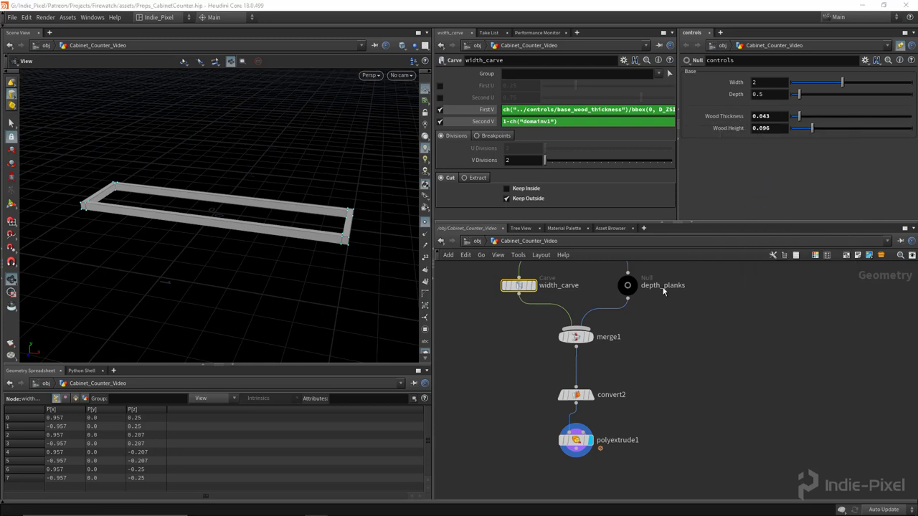
left_click(576, 440)
scroll(588, 137, "up", 3)
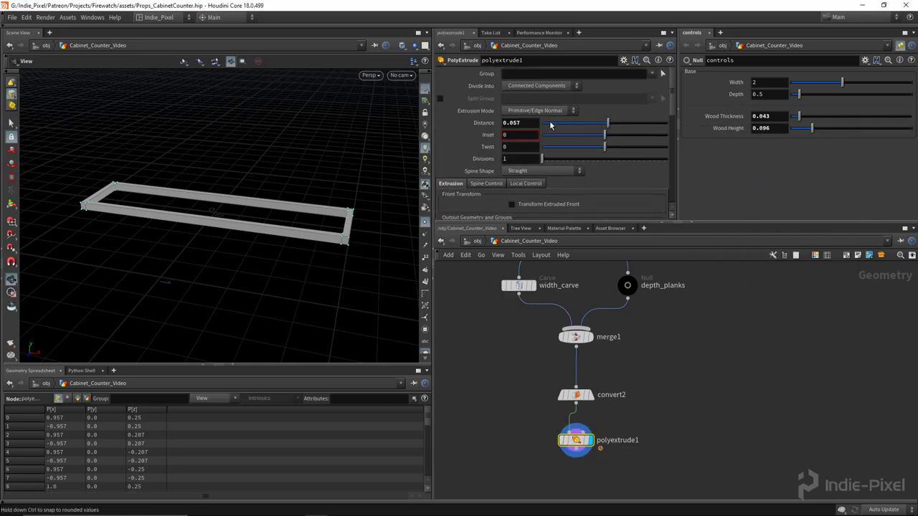
right_click(524, 123)
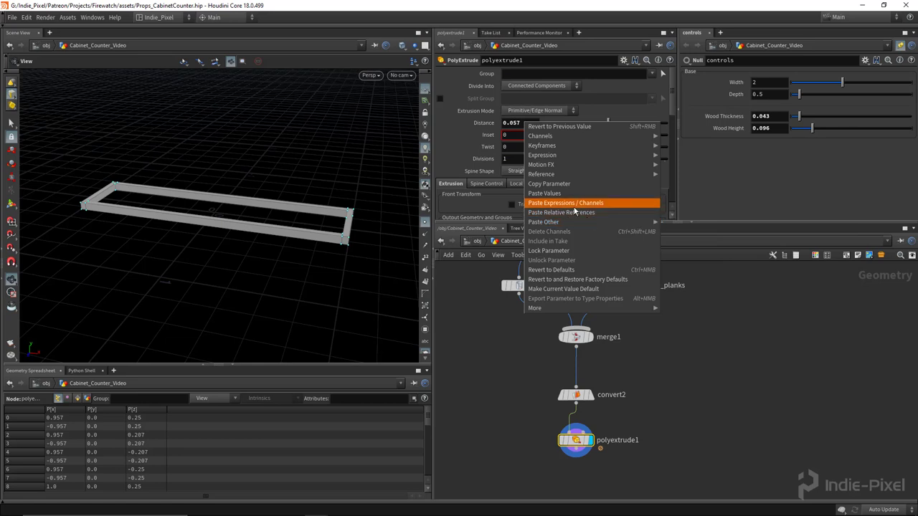
left_click(572, 212)
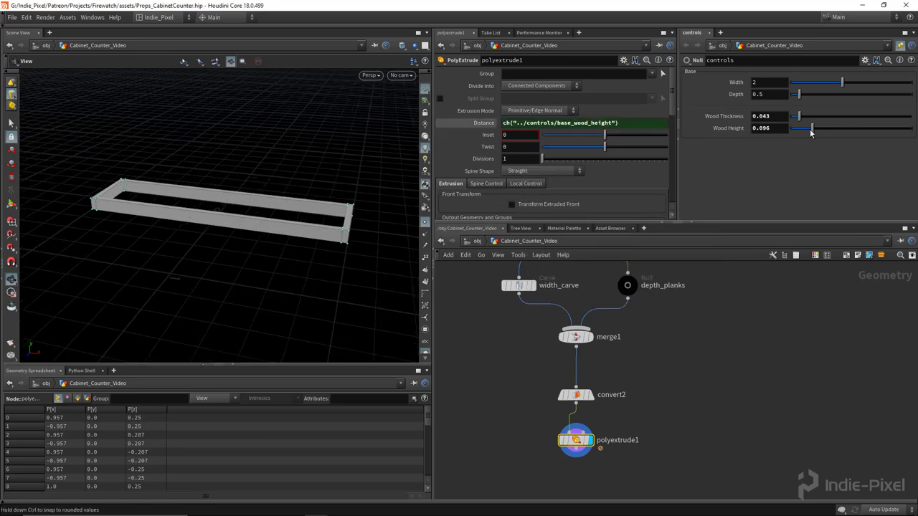
left_click_drag(811, 133, 801, 140)
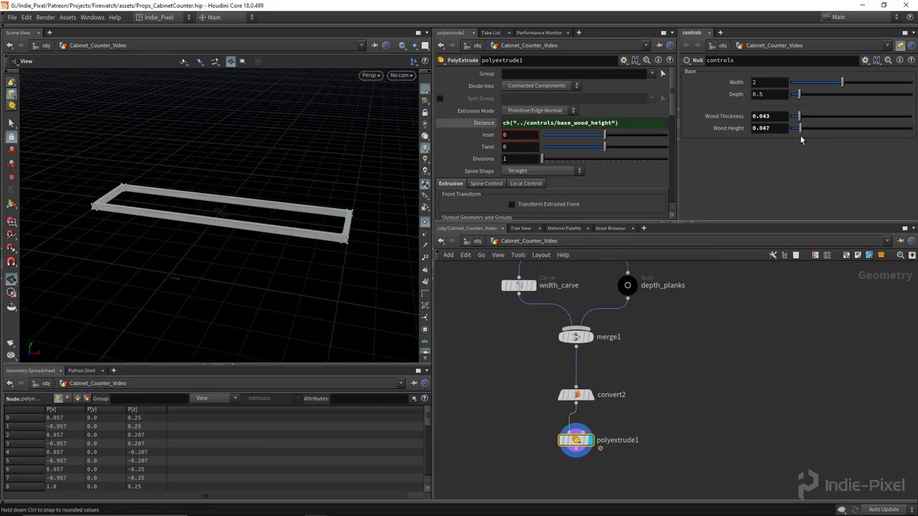
scroll(684, 381, "down", 5)
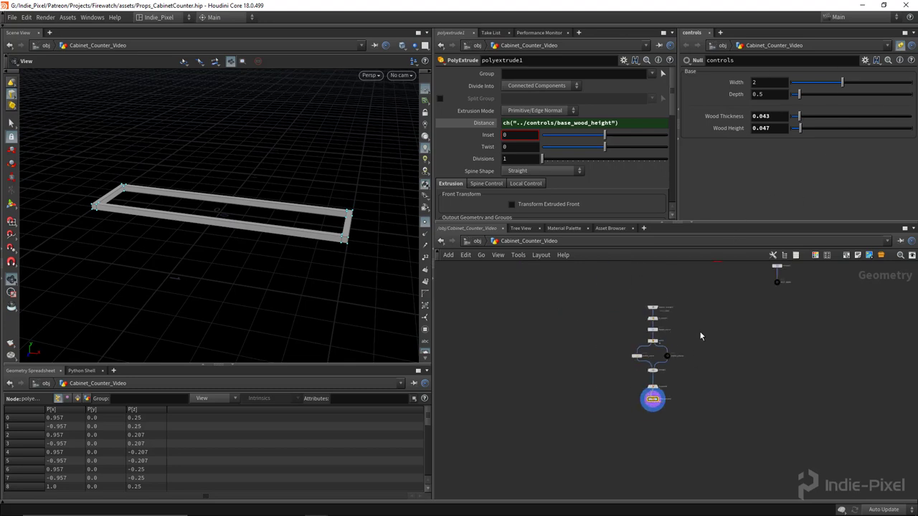
left_click_drag(665, 347, 707, 285)
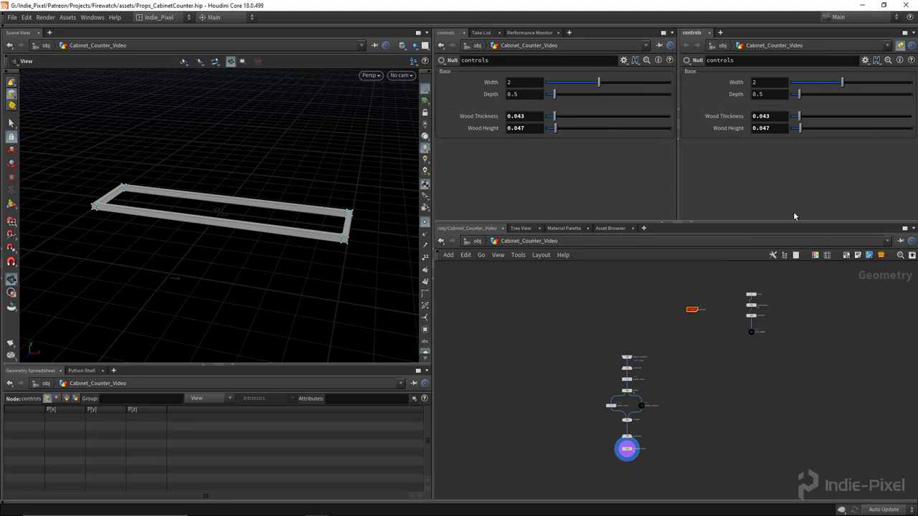
left_click_drag(786, 223, 787, 232)
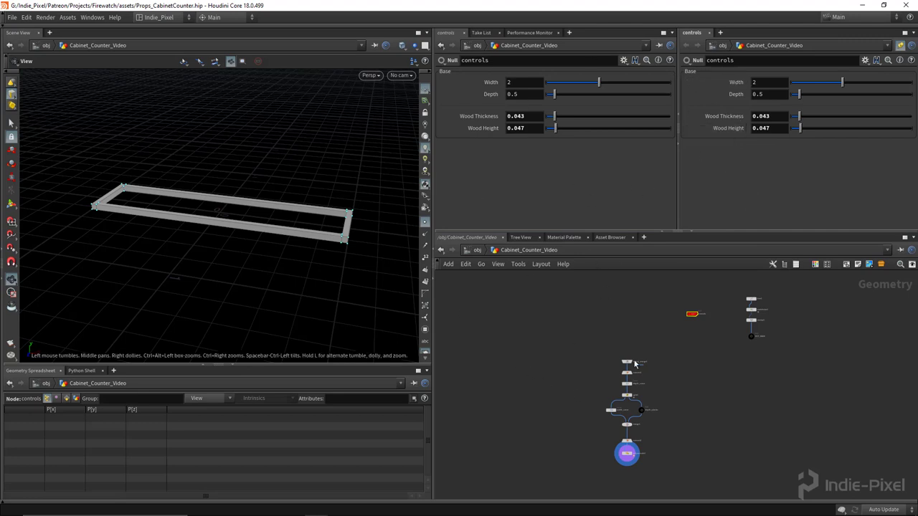
left_click_drag(710, 231, 713, 194)
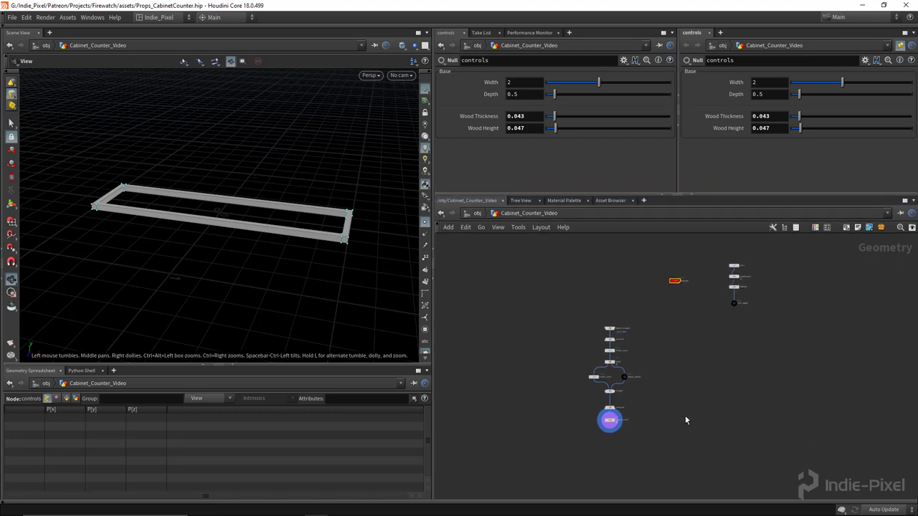
scroll(598, 450, "up", 8)
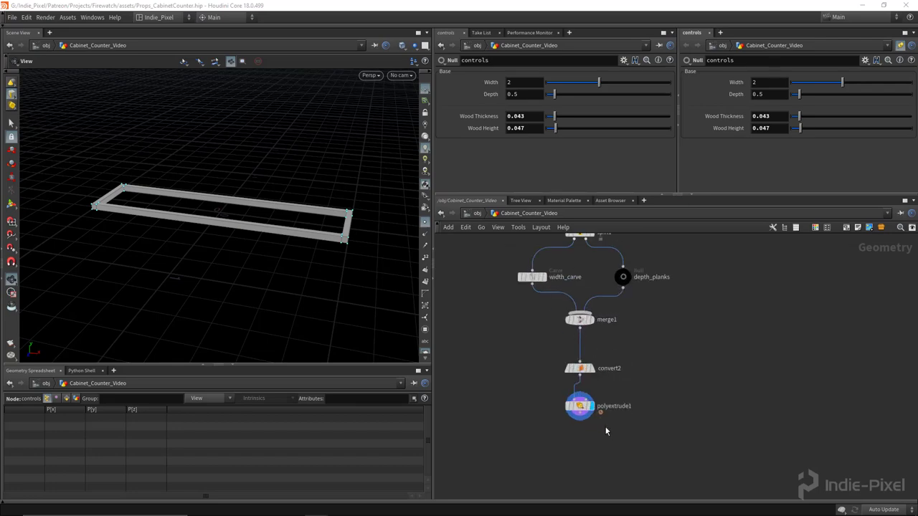
Step: Select polyextrude1 and set Wood Height to 0.079
left_click(558, 381)
left_click_drag(337, 222, 380, 204)
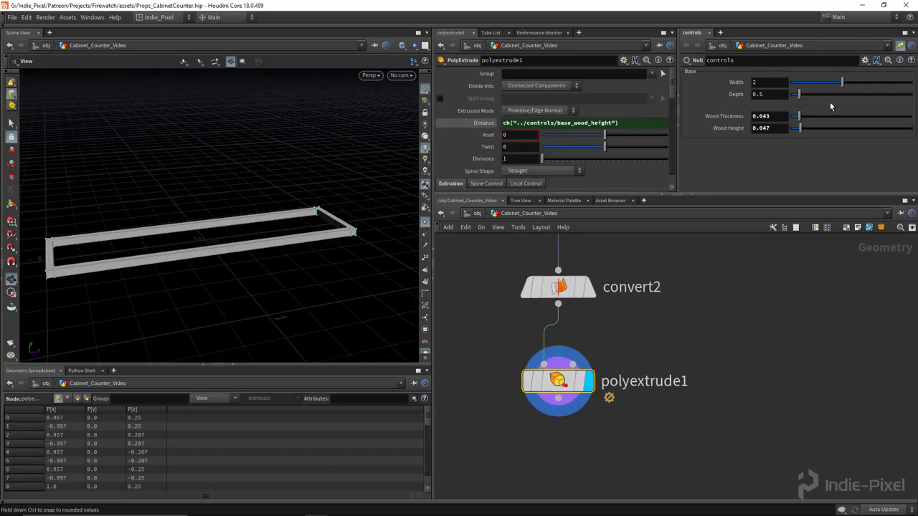
left_click_drag(800, 128, 809, 128)
left_click_drag(412, 227, 294, 266)
Step: Try a UV Unwrap node on polyextrude1's output and display its result
middle_click_drag(588, 425, 641, 309)
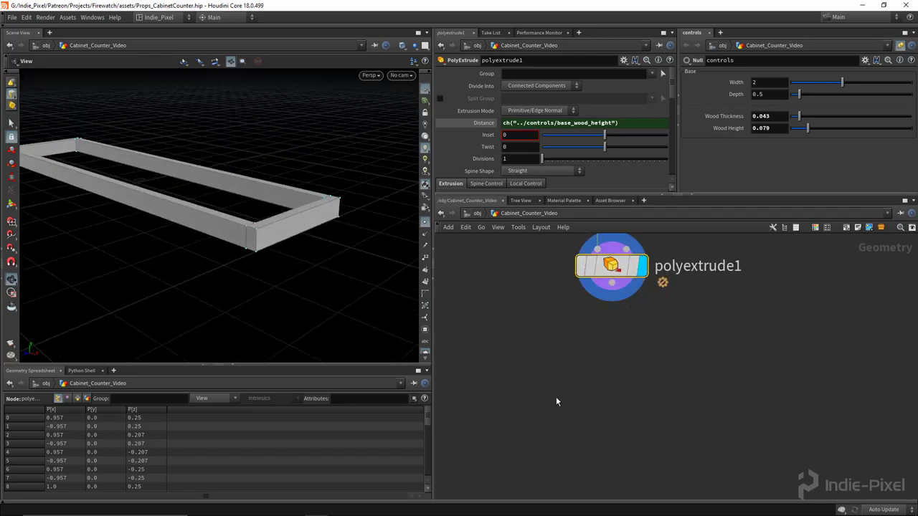
key("Tab")
type("uv")
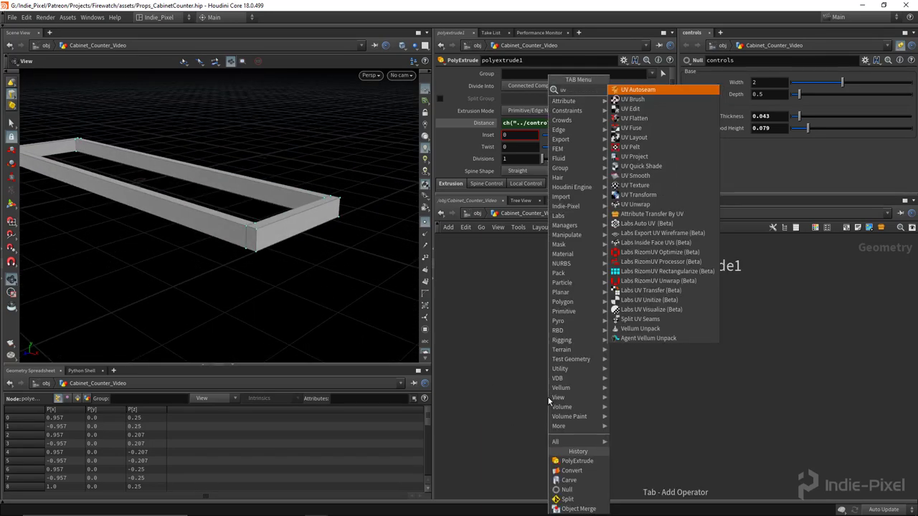
left_click(634, 204)
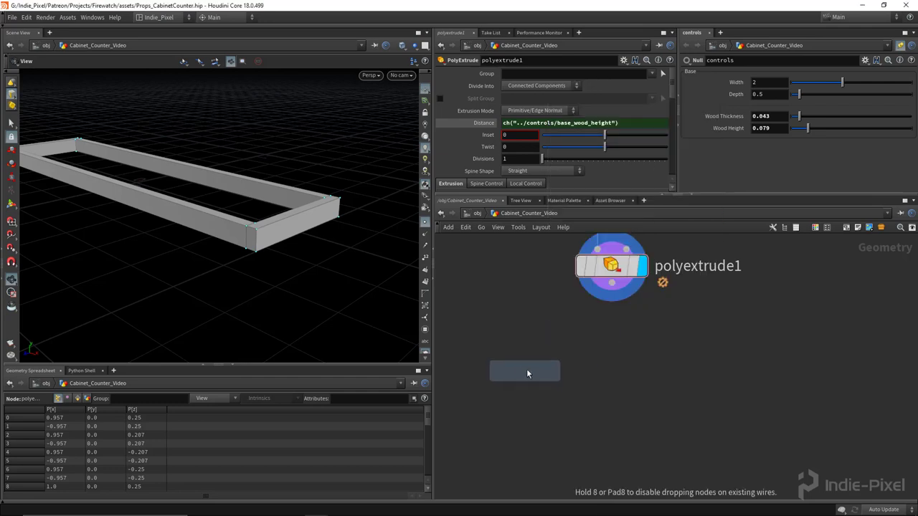
left_click(527, 368)
left_click(611, 283)
left_click(511, 353)
left_click(554, 370)
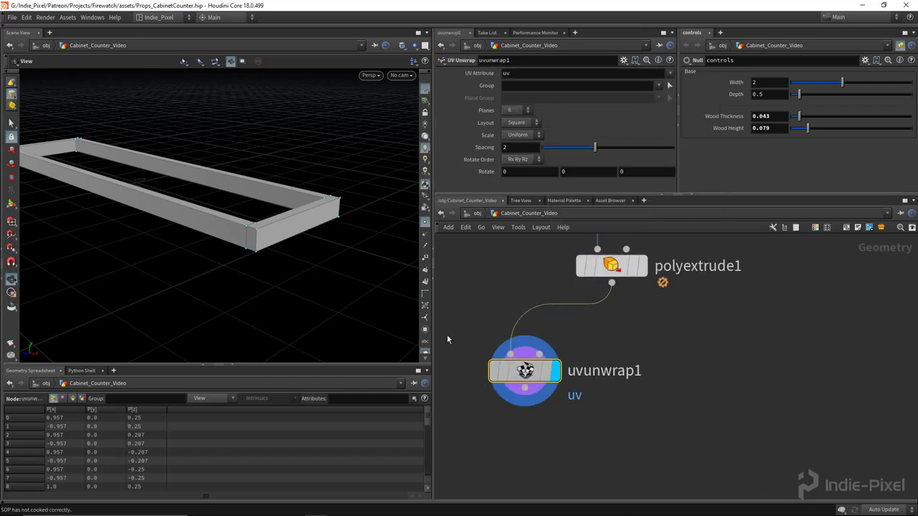
Step: Examine the unwrapped layout in the UV view, delete the uvunwrap1 node, and return to the perspective view
right_click_drag(330, 226, 276, 231)
key("space+5")
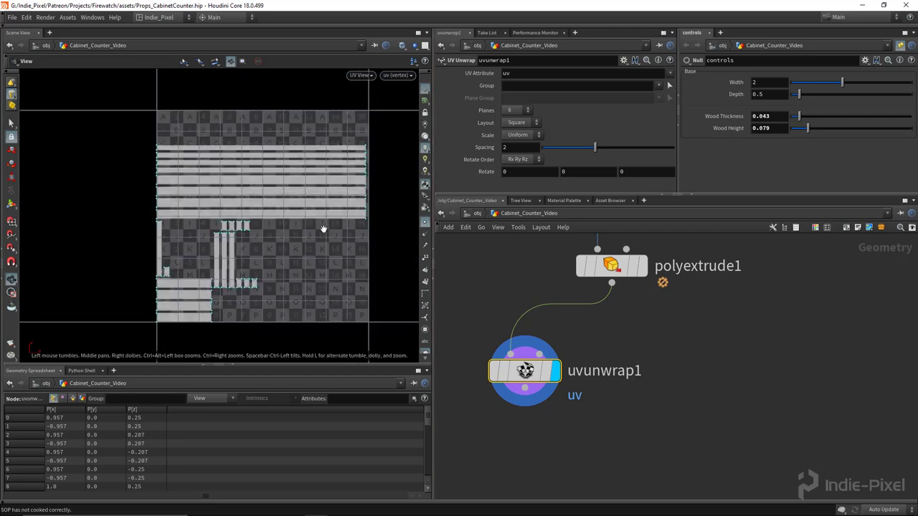
key("Delete")
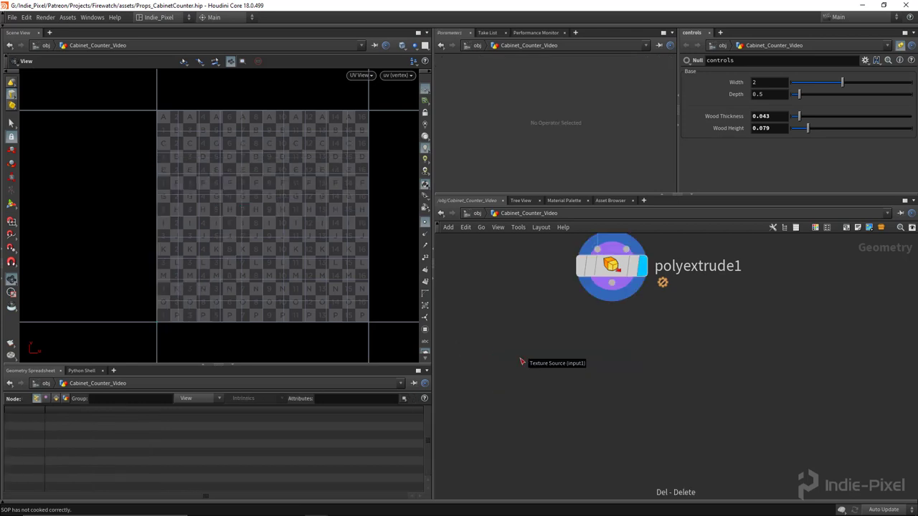
right_click_drag(256, 214, 197, 222)
key("space+1")
left_click_drag(201, 218, 305, 226)
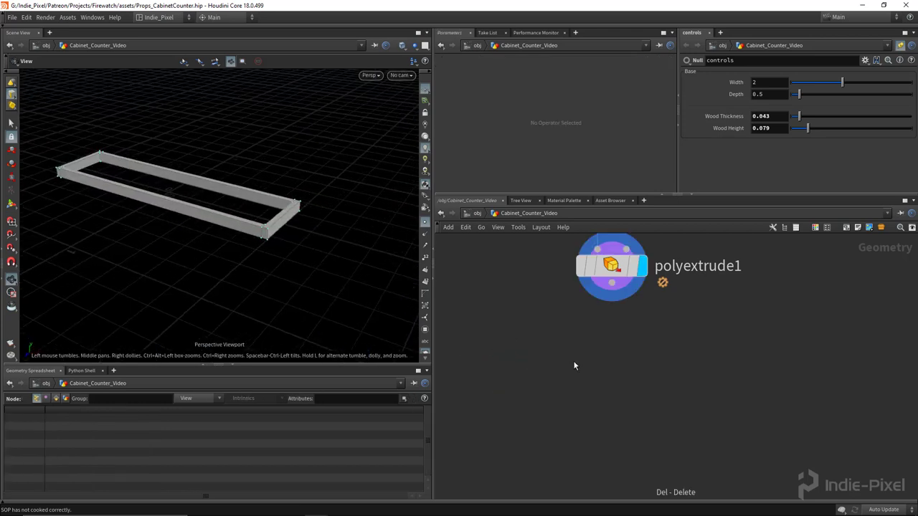
middle_click_drag(585, 318, 595, 321)
left_click_drag(717, 195, 717, 169)
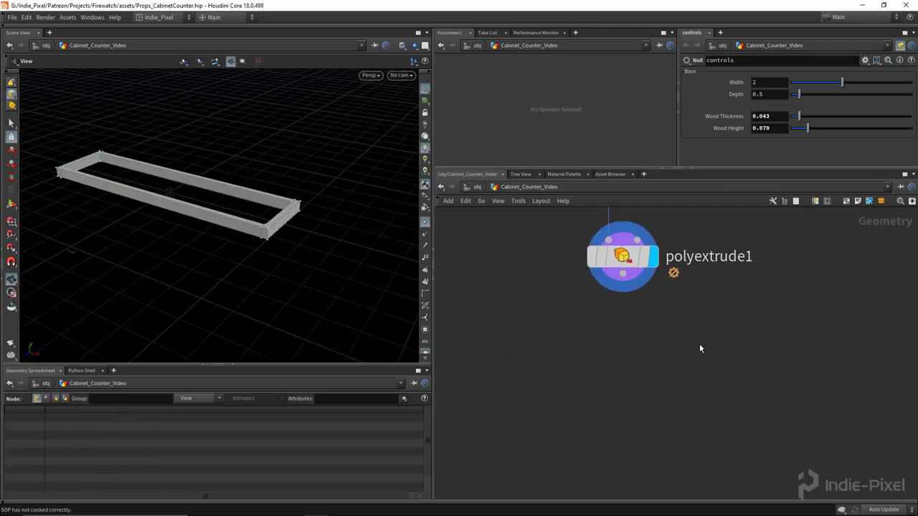
left_click_drag(273, 234, 252, 246)
right_click_drag(252, 246, 524, 213)
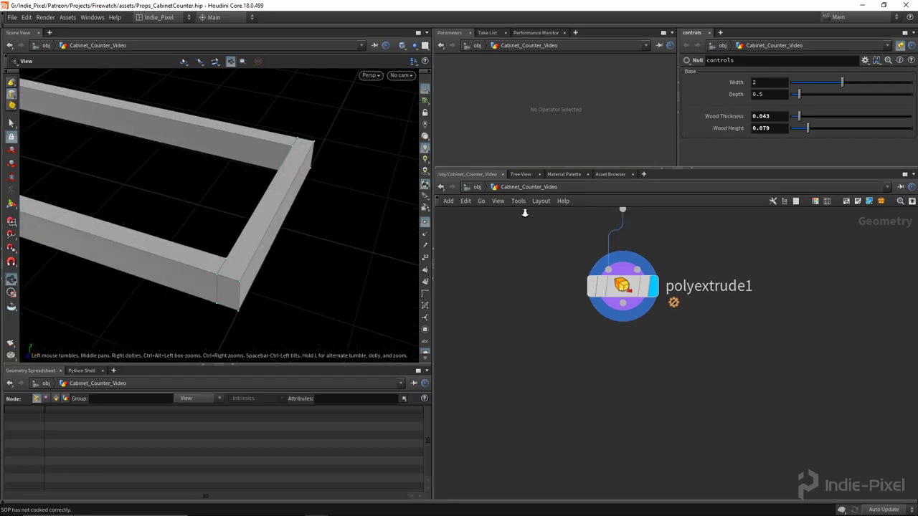
left_click_drag(270, 242, 287, 201)
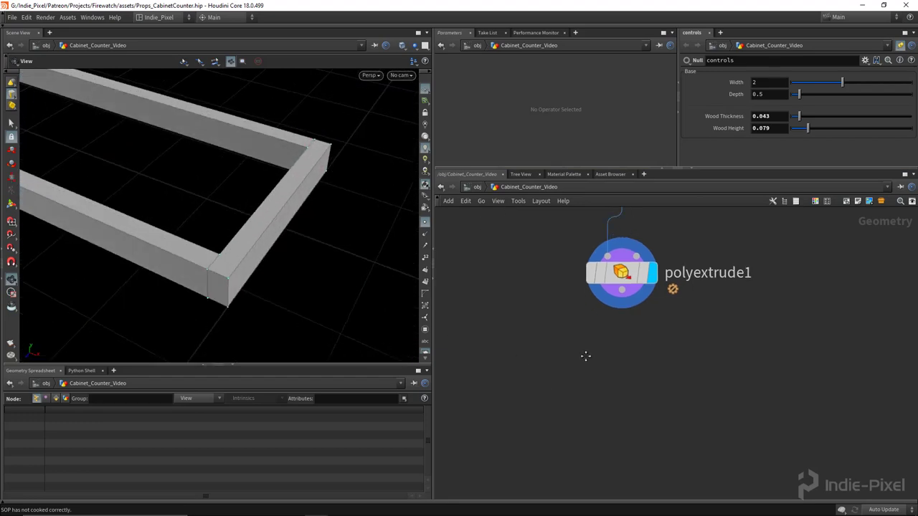
Step: Add a Subnetwork node below polyextrude1 and connect polyextrude1's output to its first input
key("Tab")
type("subn")
key("Return")
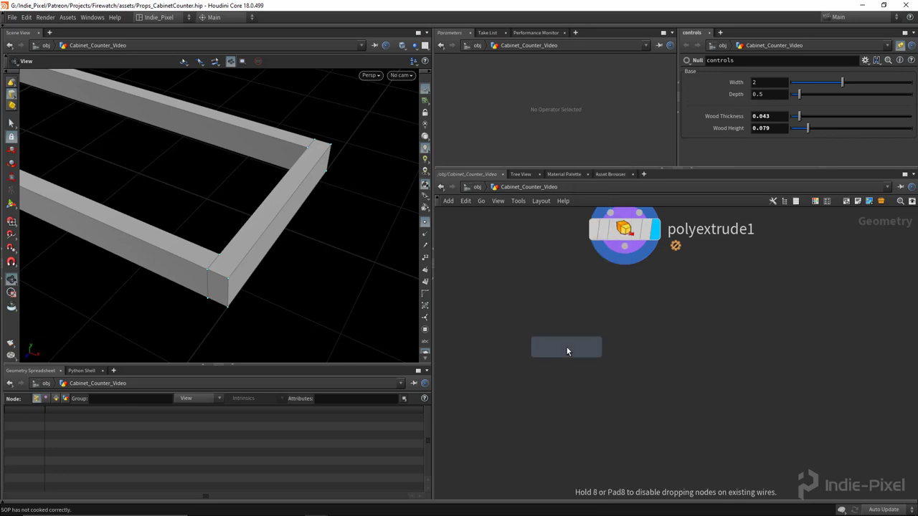
left_click(567, 347)
left_click(624, 246)
left_click(545, 331)
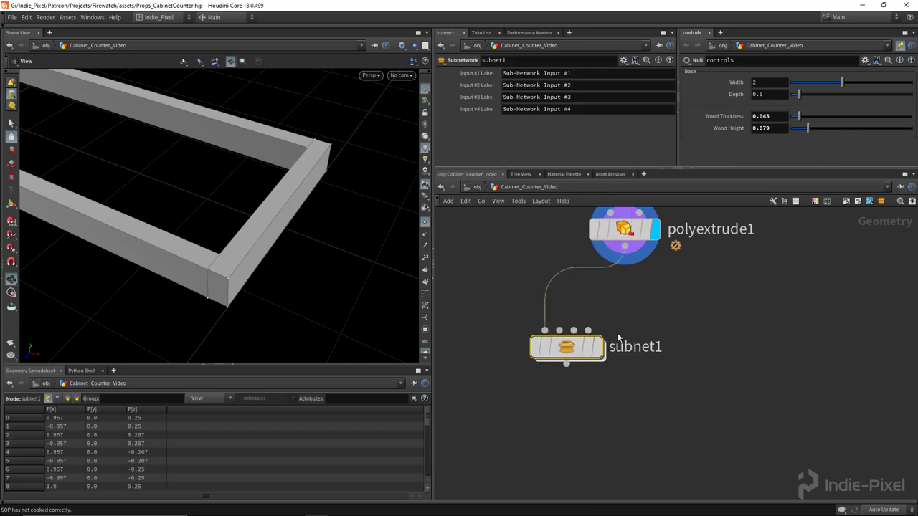
Step: Rename the subnet1 node as box_uv_map
double_click(635, 347)
left_click_drag(610, 347, 635, 347)
double_click(636, 347)
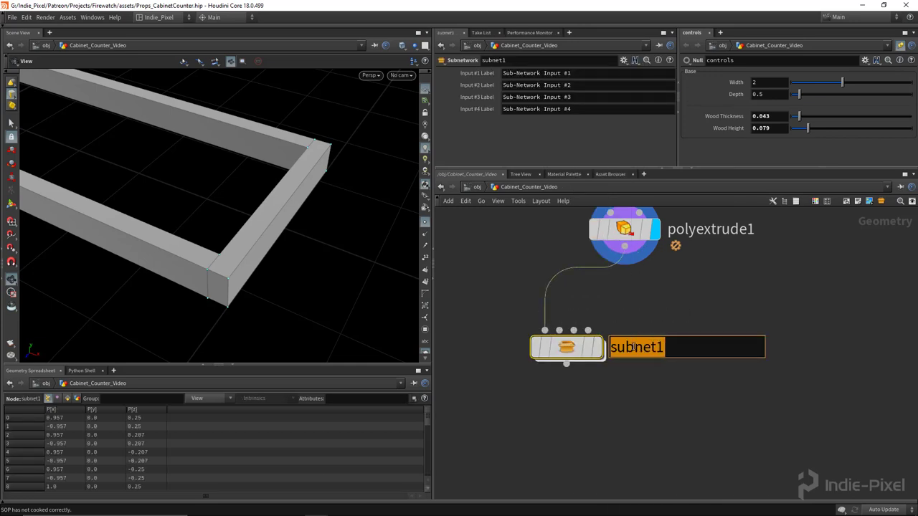
key("BackSpace")
type("box_u")
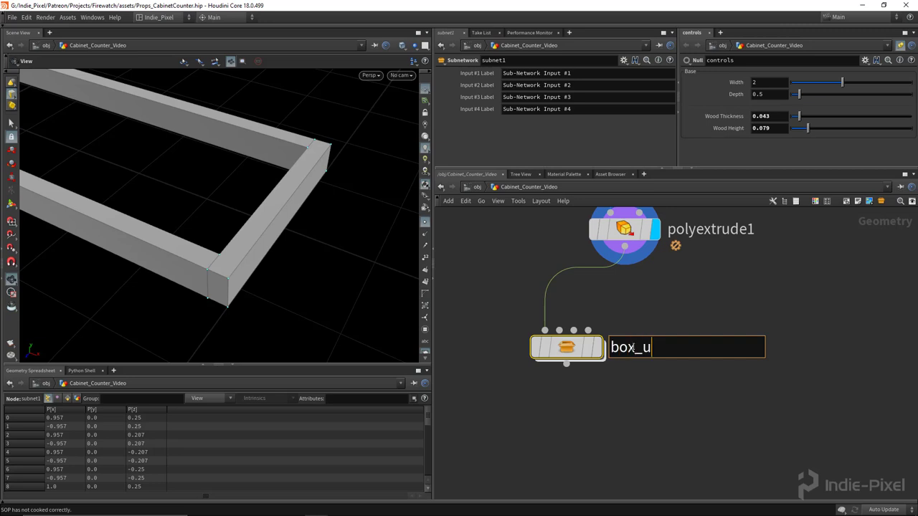
type("v_mapp")
key("BackSpace")
key("Return")
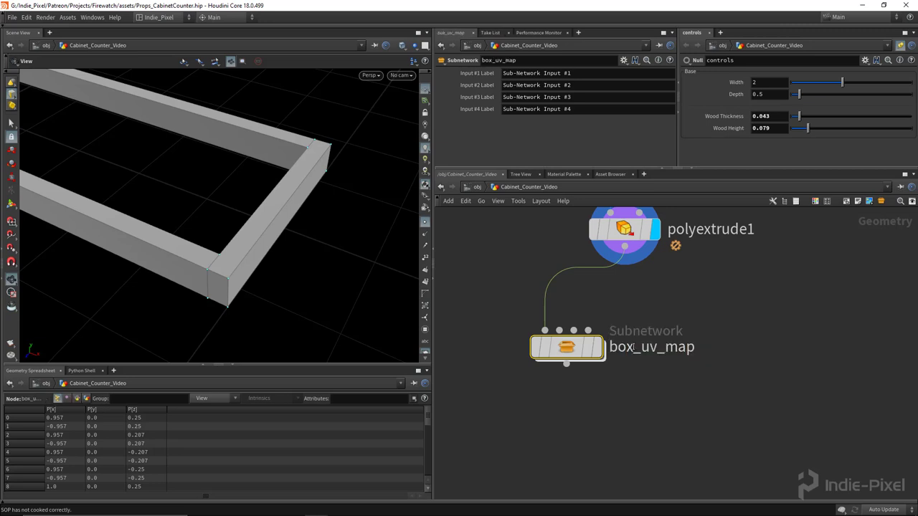
Step: Align the box_uv_map node beneath polyextrude1 and display its output
scroll(632, 348, "down", 3)
left_click_drag(583, 349, 628, 348)
right_click_drag(301, 315, 154, 221)
middle_click_drag(153, 222, 235, 245)
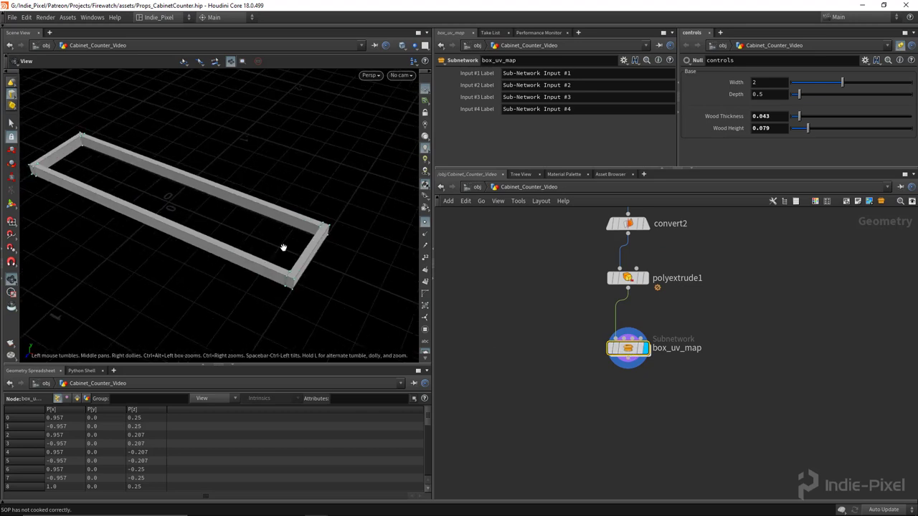
middle_click_drag(656, 365, 630, 328)
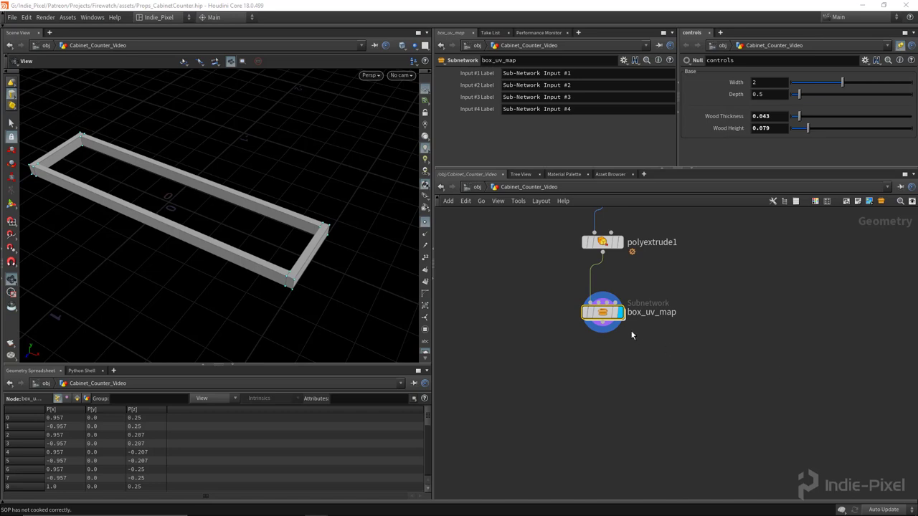
Step: Enter the box_uv_map subnetwork, lay out the three unused input nodes together and move them away from Sub-Network Input #1
double_click(603, 312)
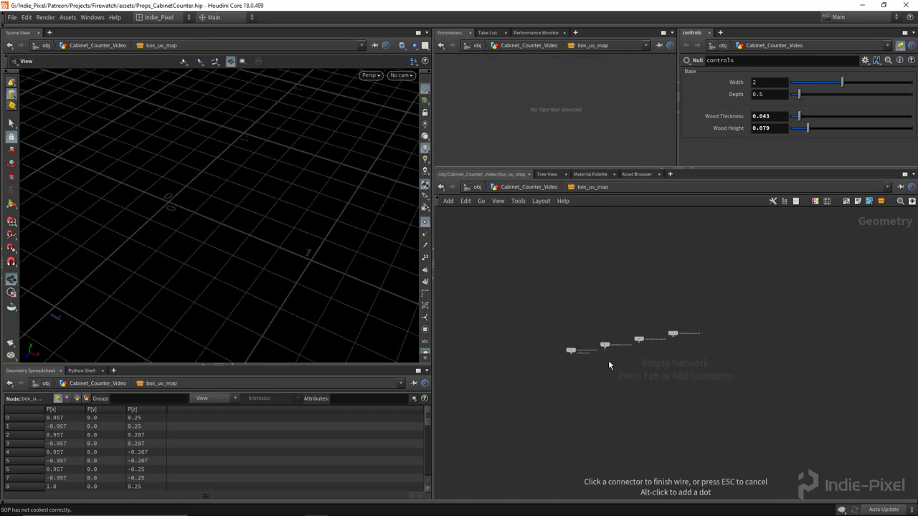
left_click_drag(607, 311, 716, 378)
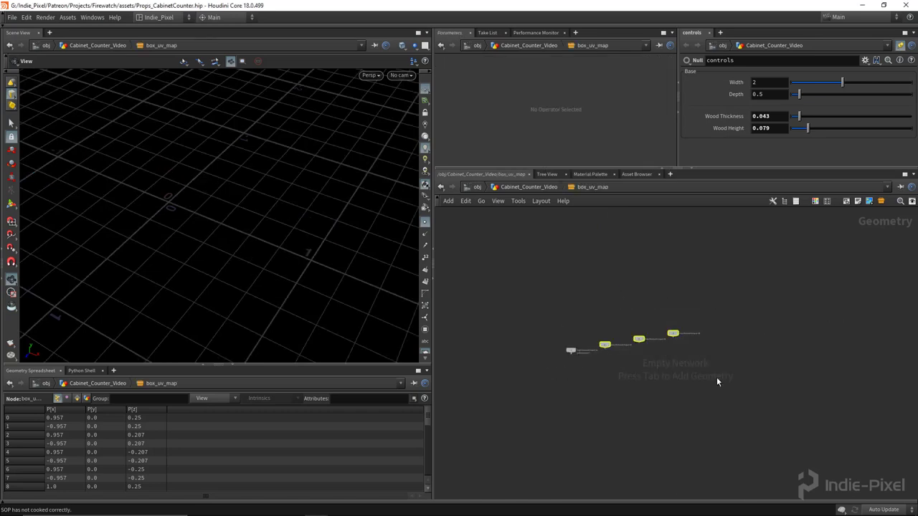
key("shift+l")
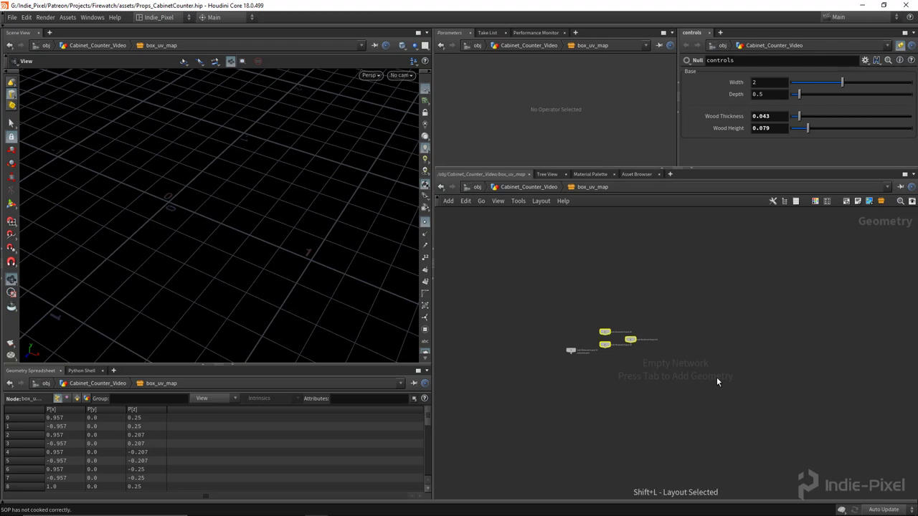
left_click_drag(632, 341, 686, 309)
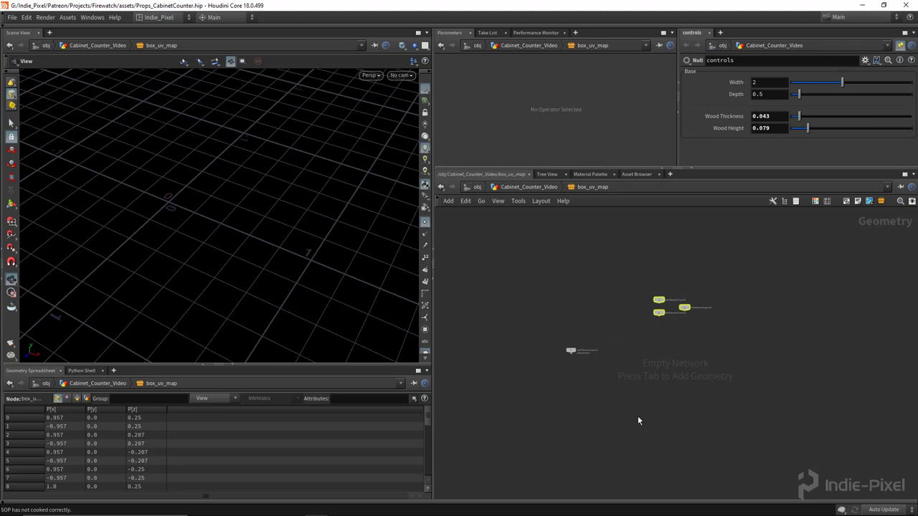
left_click(637, 416)
Step: Add a Null below Sub-Network Input #1, connect it to that input and rename it geo_in
scroll(623, 383, "up", 3)
middle_click_drag(530, 370, 637, 310)
key("Tab")
type("null")
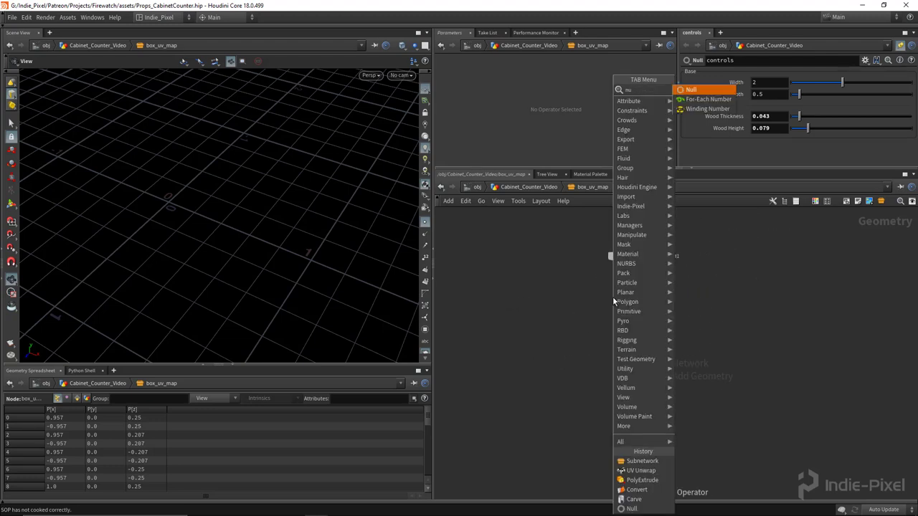
key("Return")
left_click(613, 300)
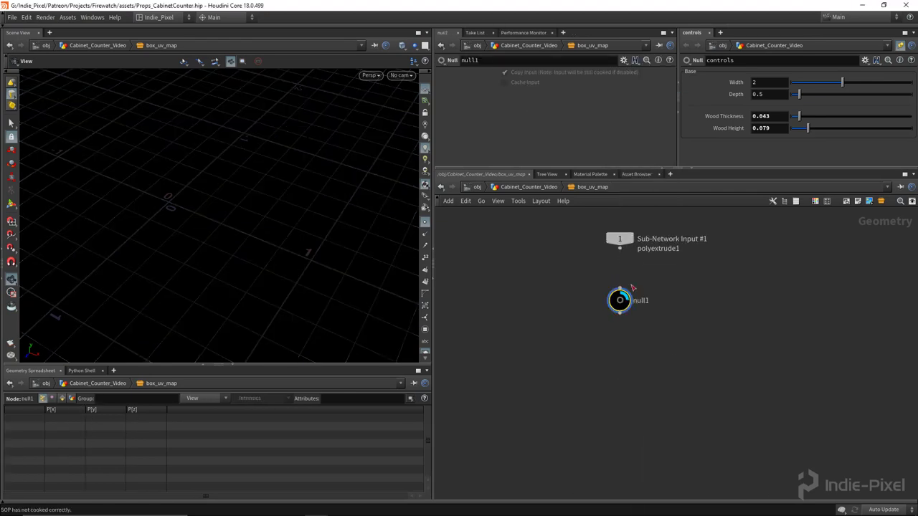
left_click(606, 268)
left_click(606, 314)
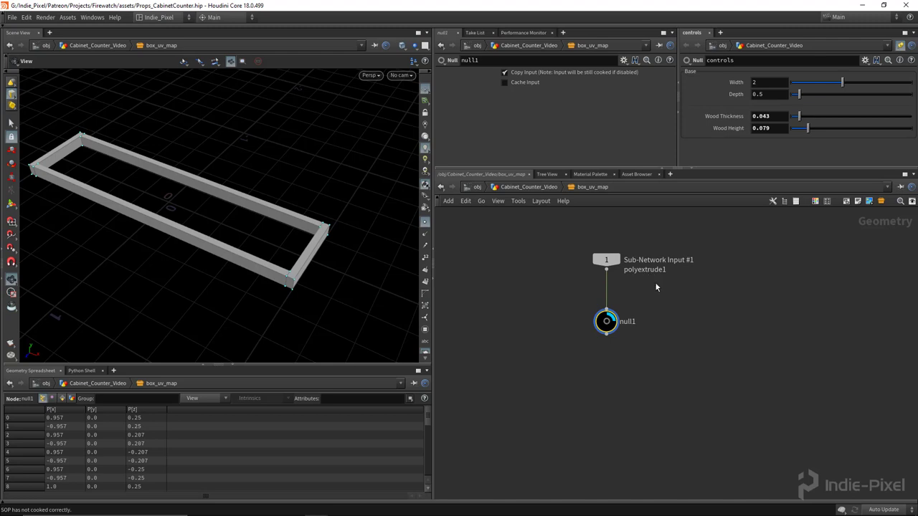
double_click(631, 321)
type("geo_in")
key("Return")
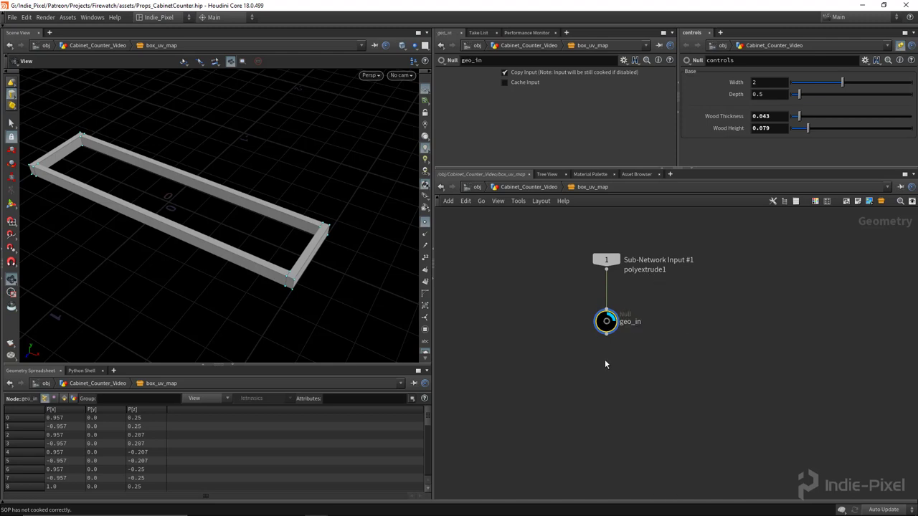
Step: Add a For-Each Connected Piece block below geo_in, wire geo_in into connectivity1 and display foreach_end1
right_click_drag(305, 293, 236, 254)
left_click_drag(236, 254, 248, 239)
middle_click_drag(621, 390, 624, 323)
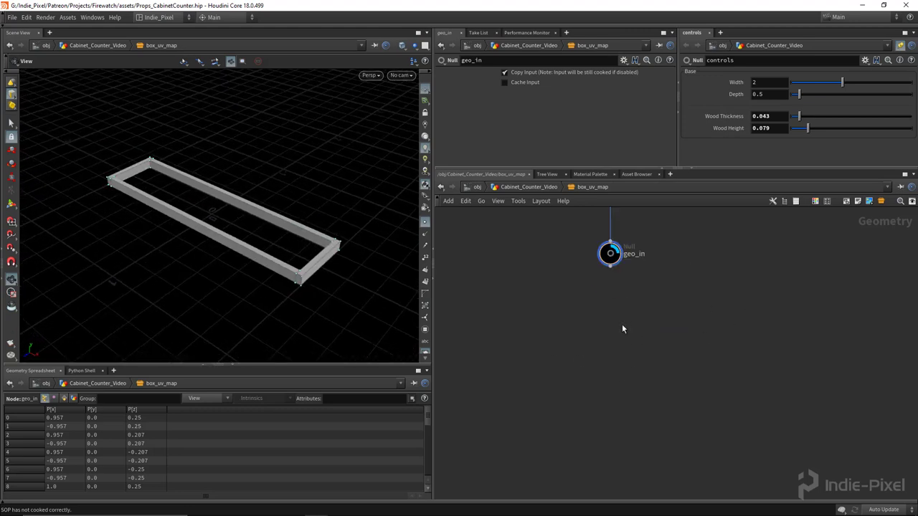
key("Tab")
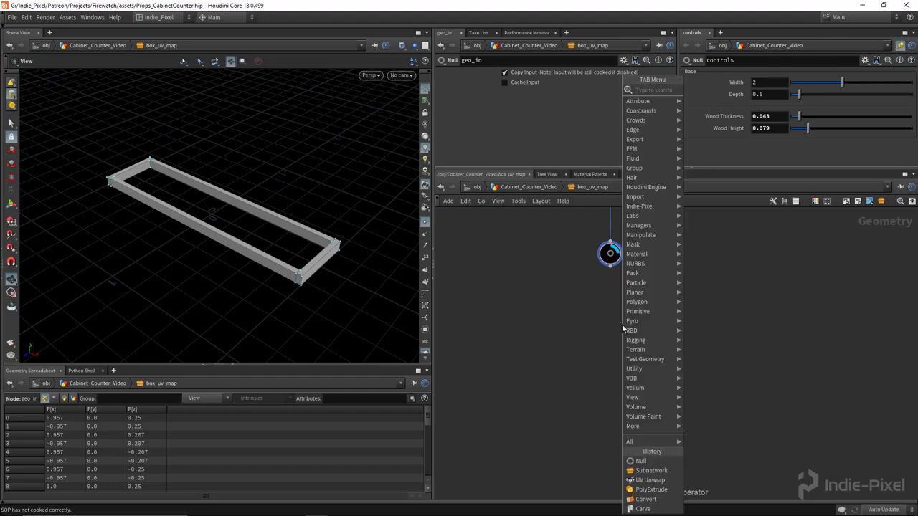
type("for")
key("Down")
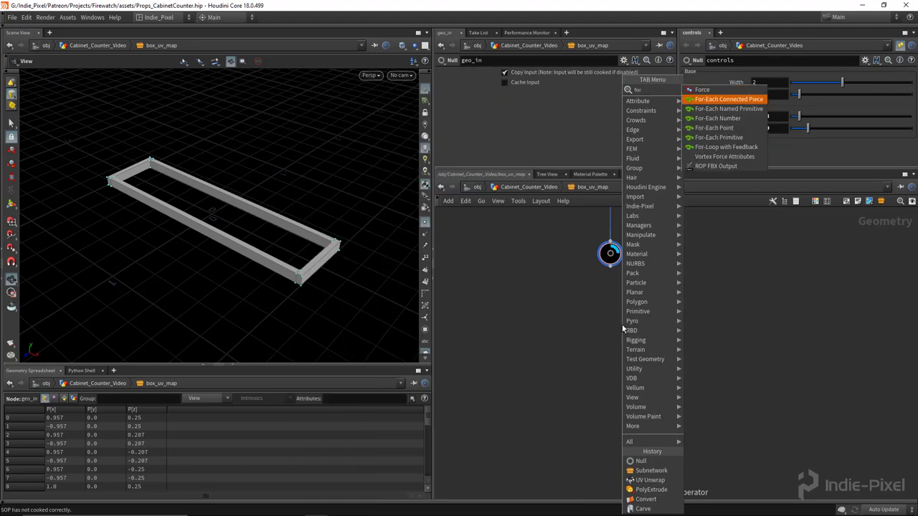
key("Return")
left_click(614, 329)
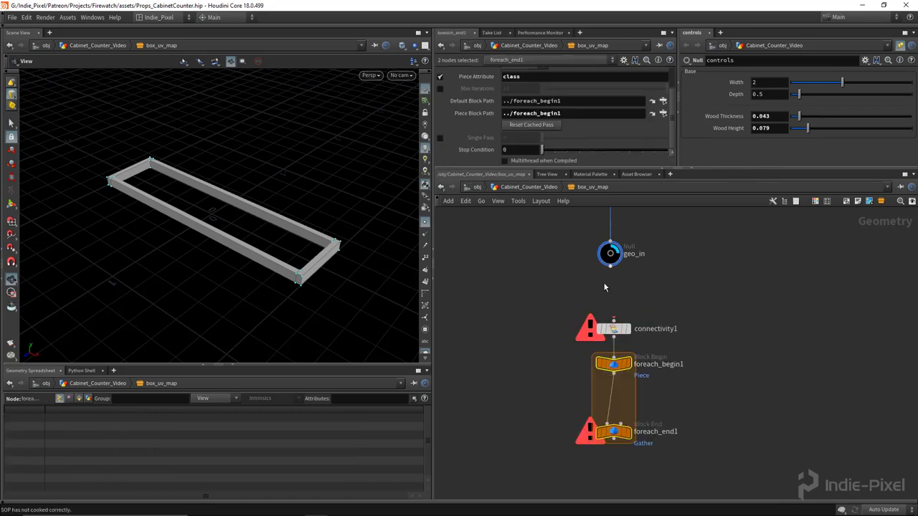
left_click_drag(555, 430, 649, 245)
left_click_drag(614, 277, 609, 262)
left_click_drag(700, 332, 521, 423)
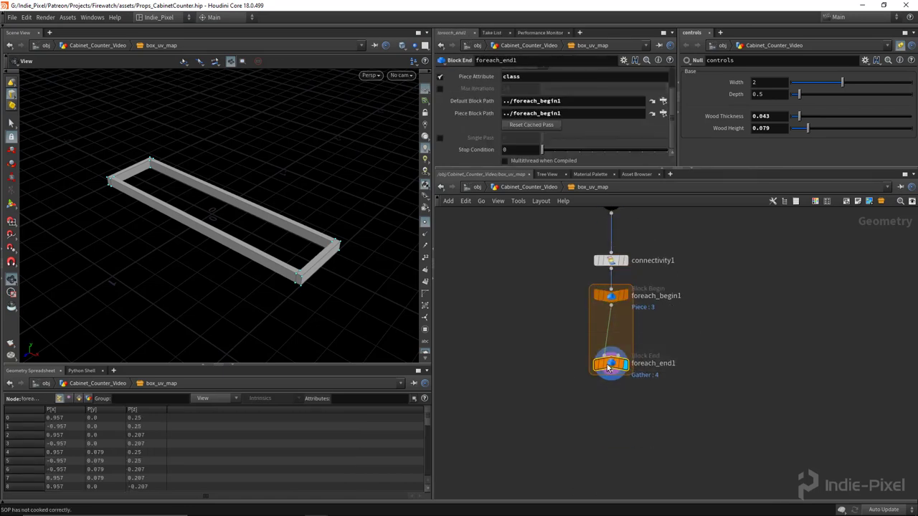
Step: Move foreach_end1 further down to lengthen the loop block, and enable Single Pass at 0 to isolate one plank
left_click_drag(610, 363, 610, 454)
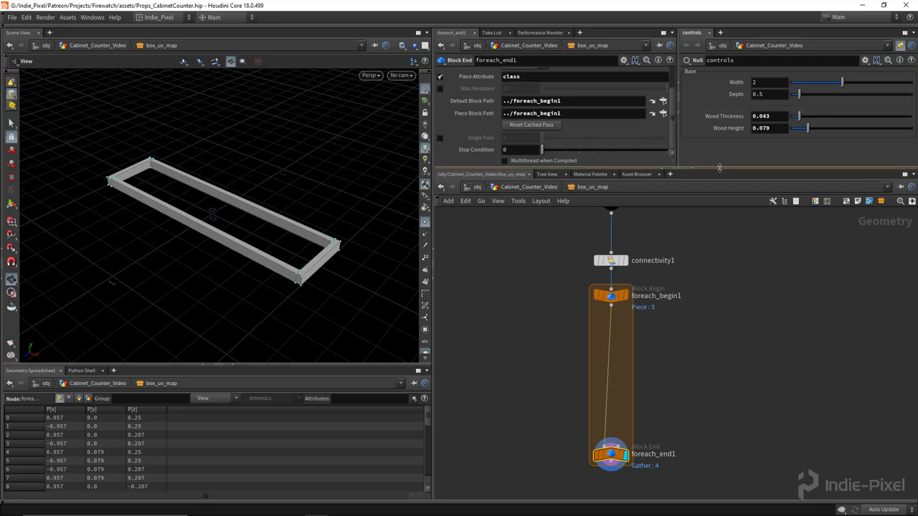
left_click_drag(707, 167, 707, 214)
left_click(440, 172)
left_click_drag(246, 262, 188, 253)
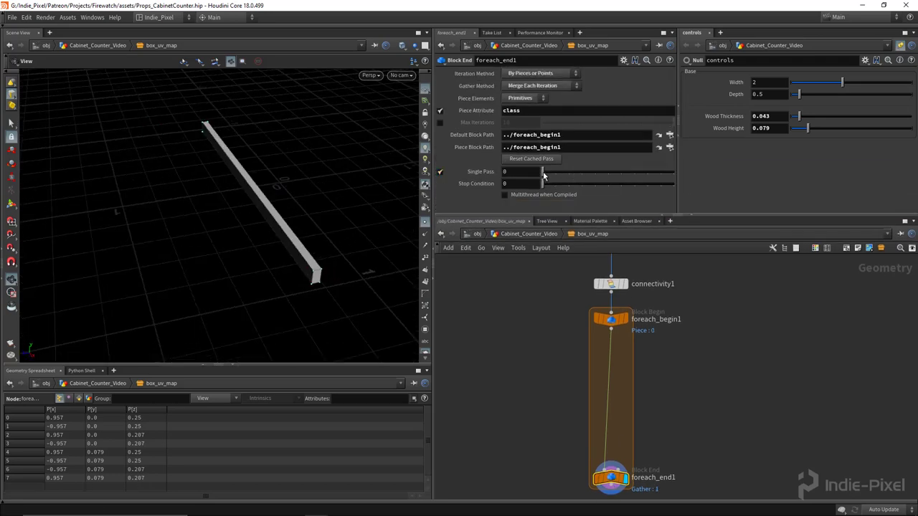
mouse_move(544, 175)
left_mouse_down()
mouse_move(570, 171)
mouse_move(543, 172)
left_mouse_up()
left_click_drag(274, 229, 283, 270)
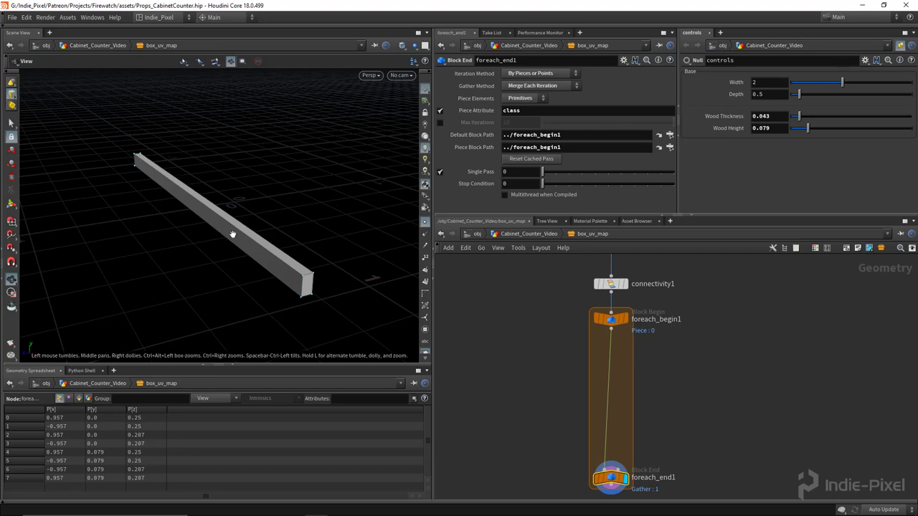
left_click_drag(113, 166, 188, 250)
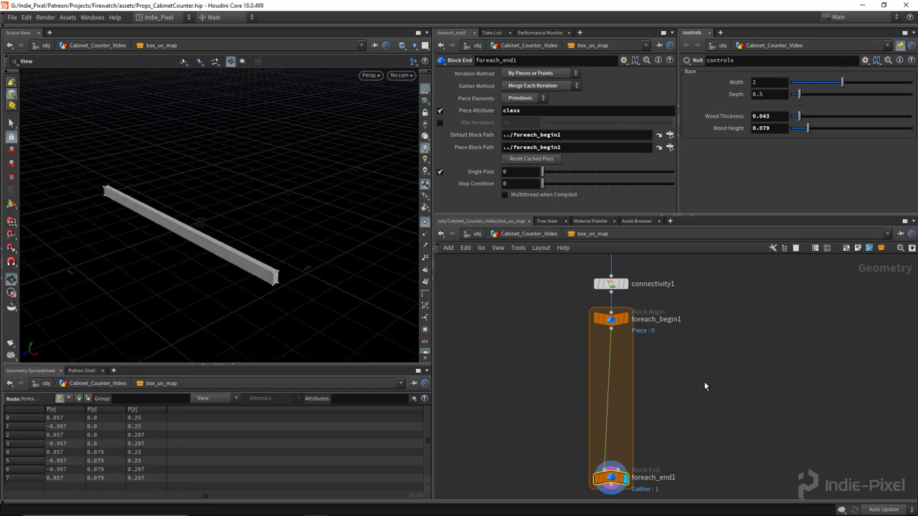
Step: Switch the network wiring style to Rounded and give the network editor more height
key("shift+s")
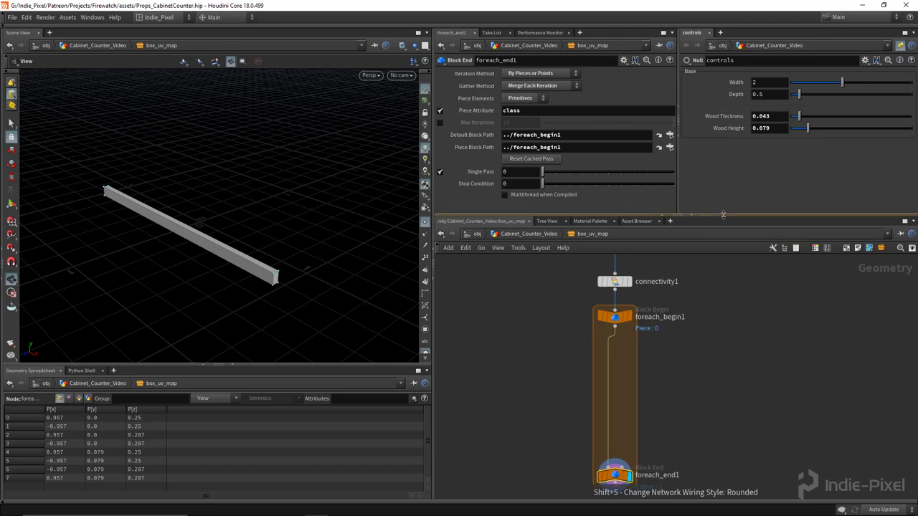
left_click_drag(725, 216, 725, 174)
left_click_drag(272, 258, 281, 273)
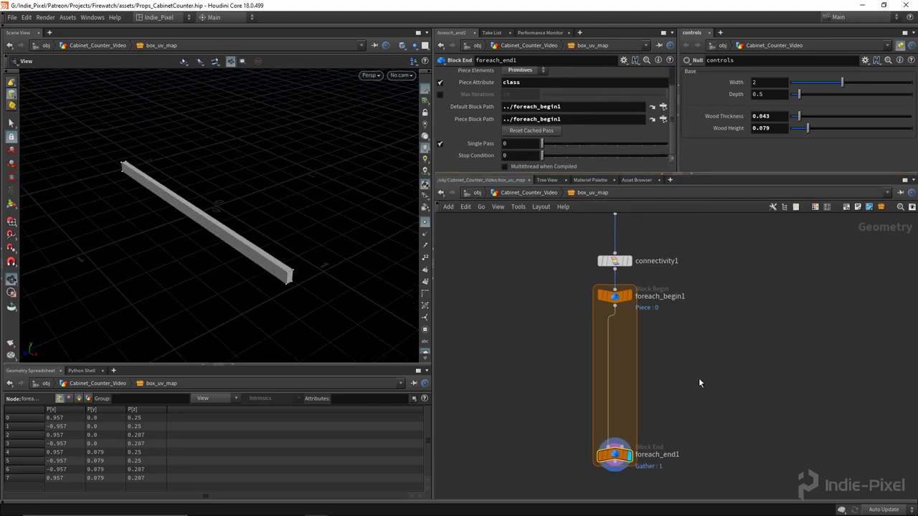
Step: Add a Box node beside the for-each block and display it as a reference cube
key("h")
key("Tab")
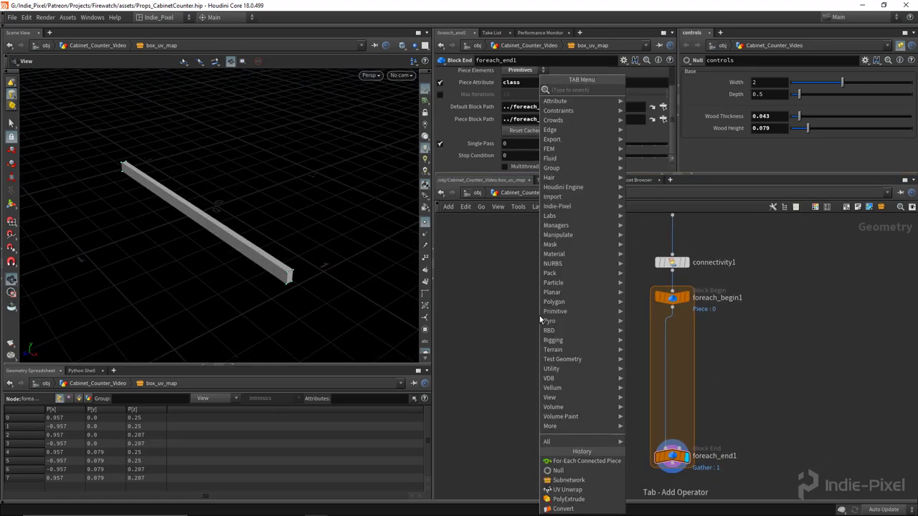
type("box")
key("Return")
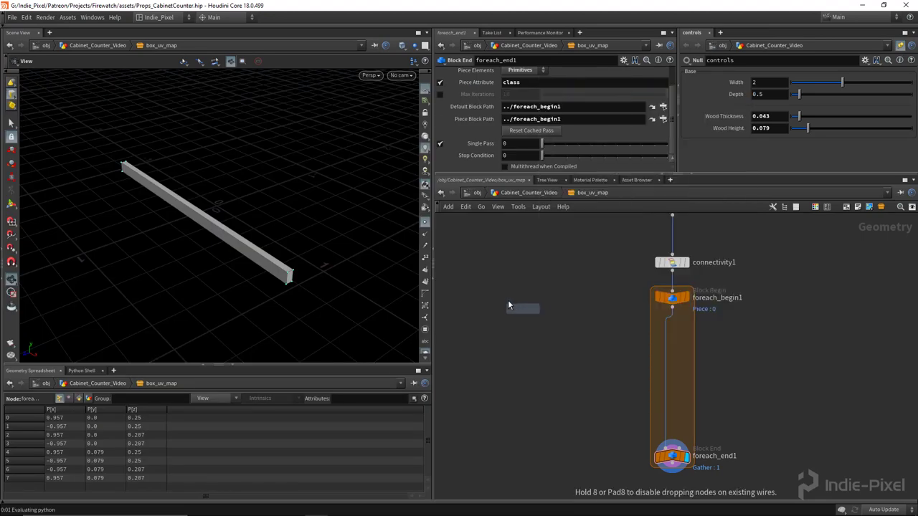
left_click(510, 302)
right_click_drag(147, 195, 233, 197)
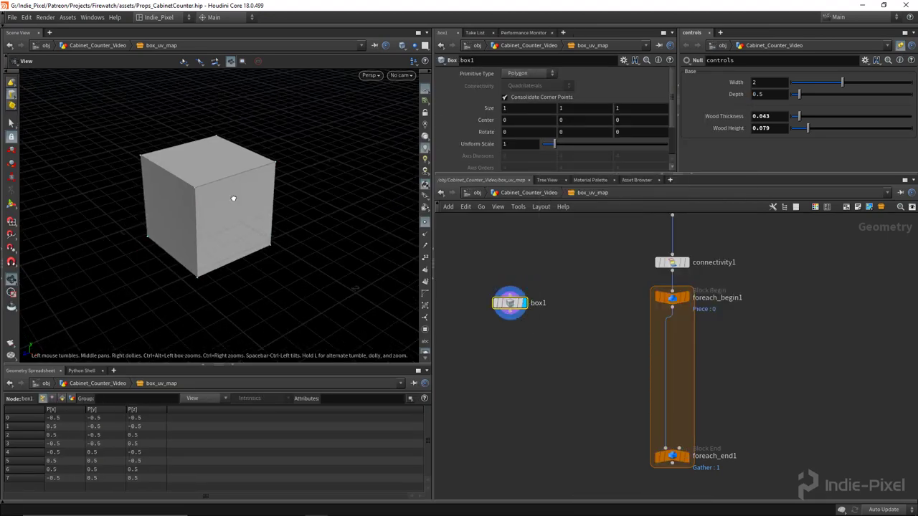
left_click_drag(233, 197, 154, 148)
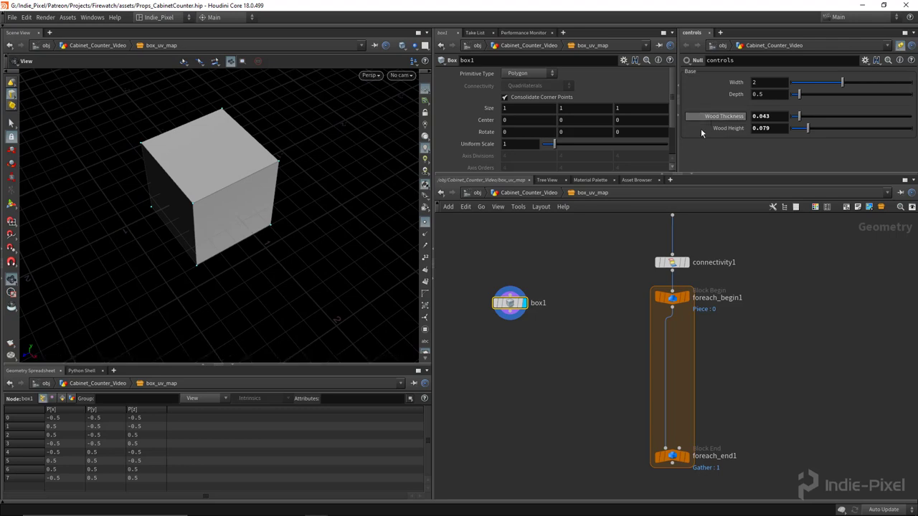
left_click(584, 107)
left_click(647, 108)
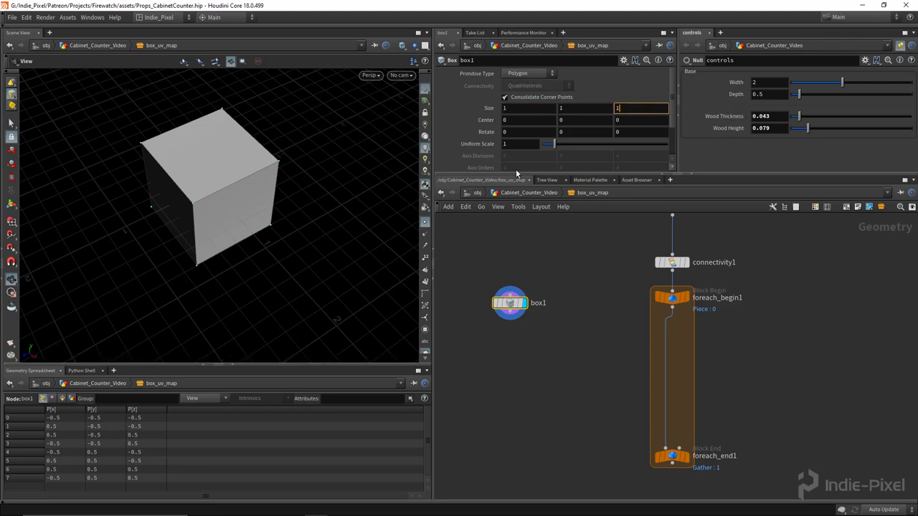
left_click_drag(286, 219, 266, 188)
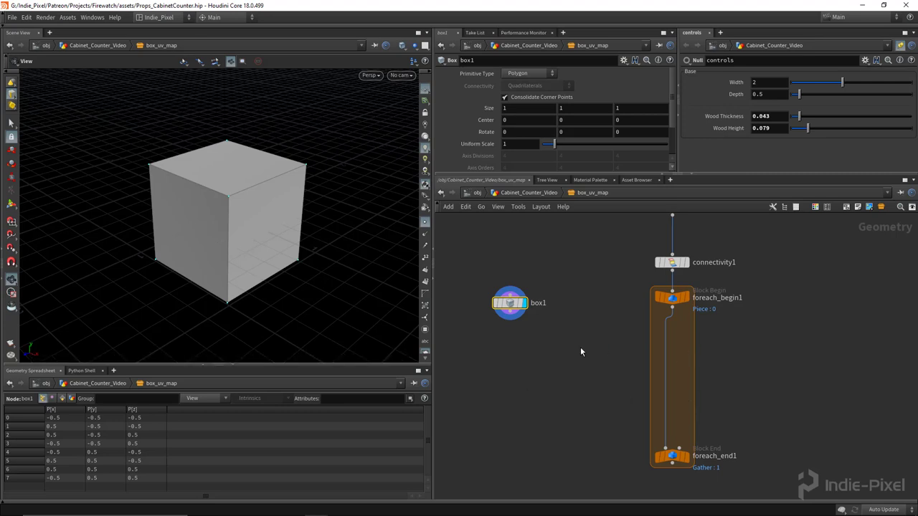
left_click_drag(206, 190, 265, 228)
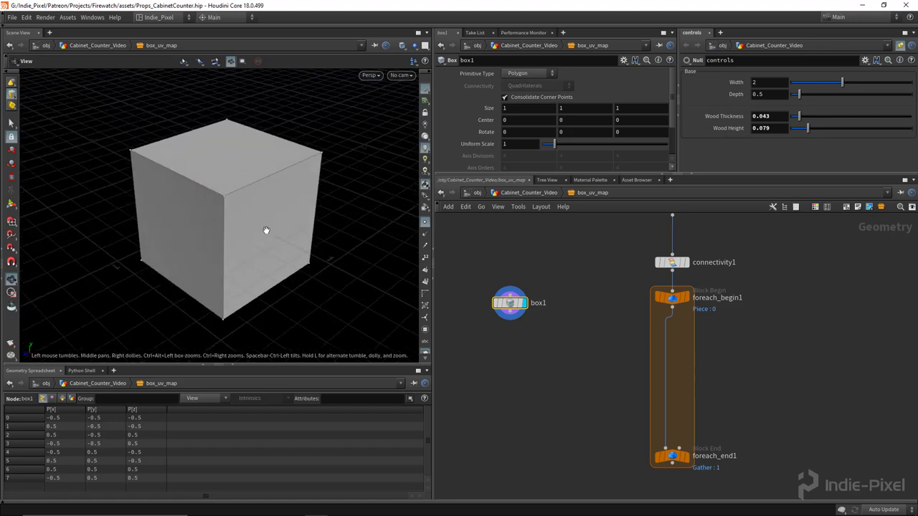
Step: Switch to edge selection and select a vertical corner edge of the box
key("s")
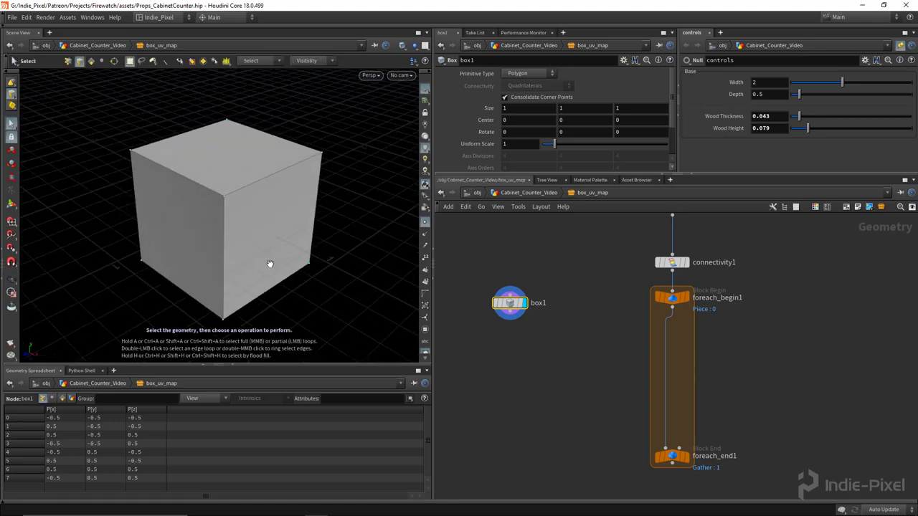
left_click(80, 62)
key("4")
key("3")
left_click_drag(295, 215, 230, 211, "alt")
left_click(224, 221)
left_click(226, 218)
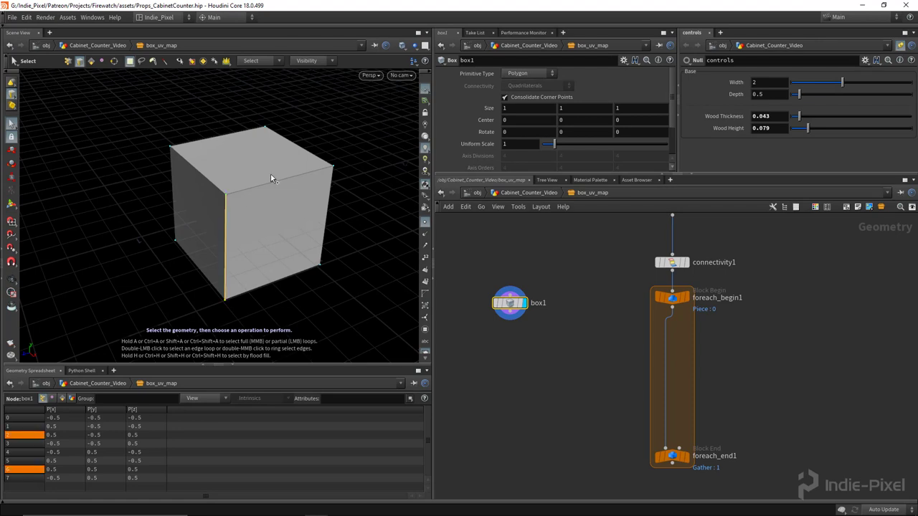
Step: Add the top edge adjoining the selected vertical corner edge of the reference box to the edge selection
left_click_drag(189, 251, 192, 254, "alt")
key("s")
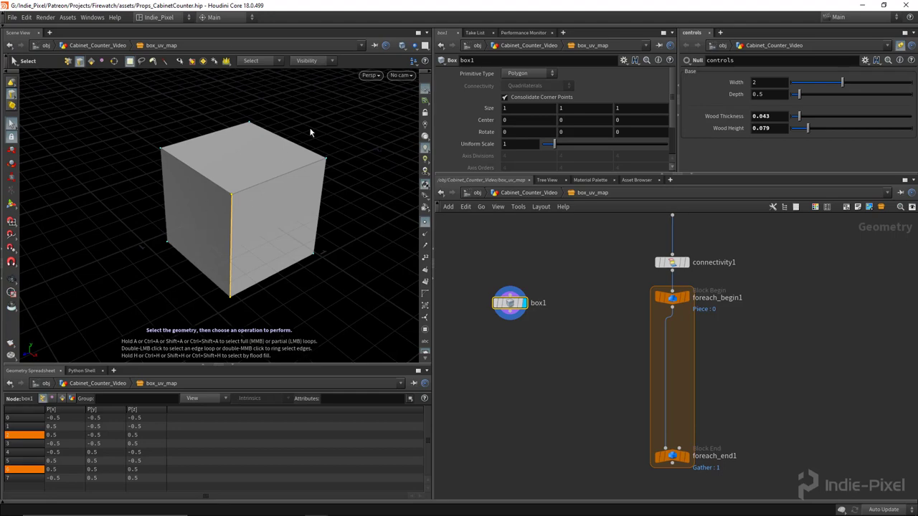
left_click(270, 178, "shift")
key("Escape")
left_click_drag(298, 207, 317, 227)
left_click_drag(269, 221, 239, 258)
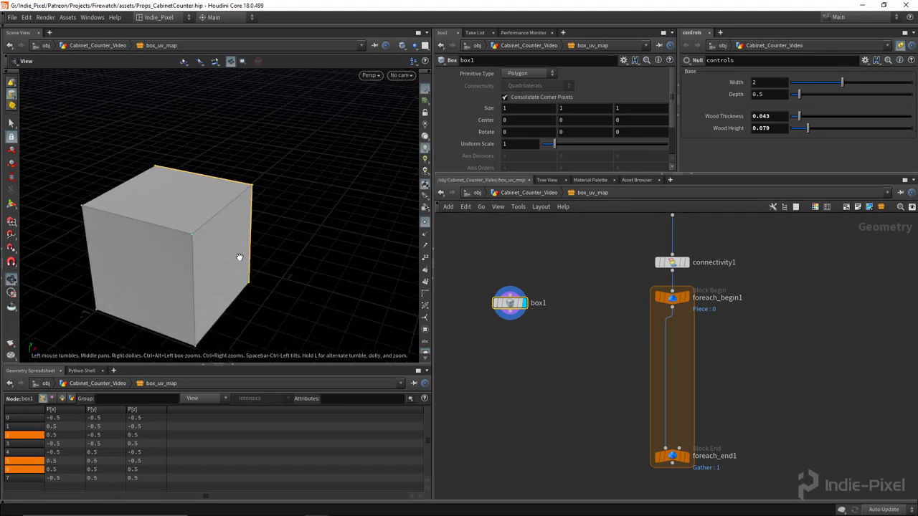
left_click_drag(122, 222, 289, 173)
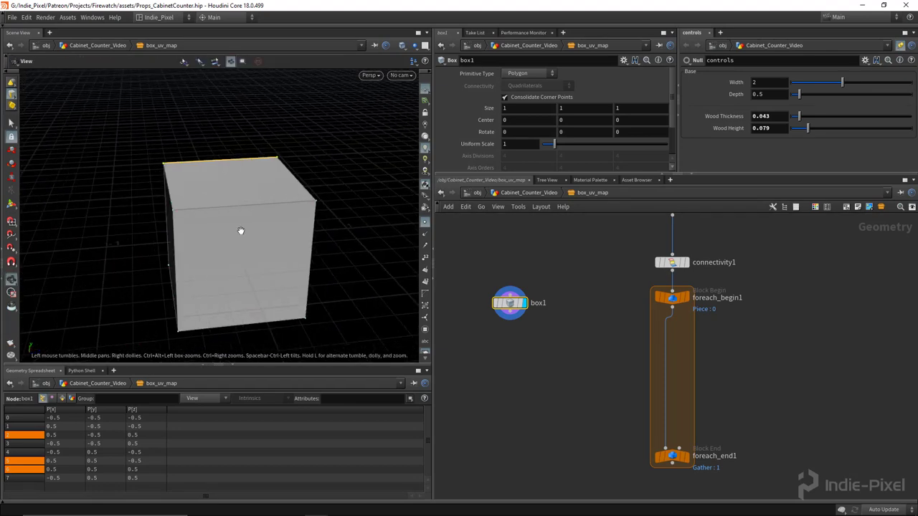
left_click_drag(241, 230, 273, 239)
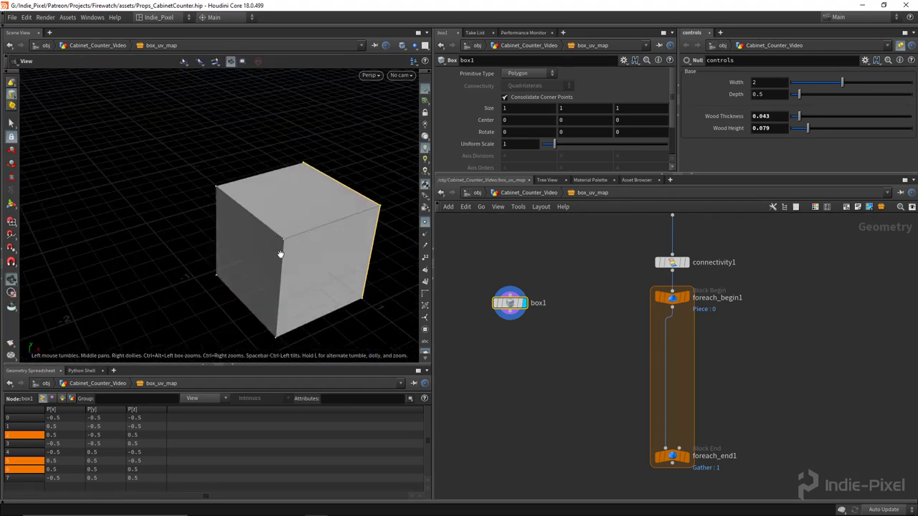
Step: Extend the edge selection to the box's other vertical edges, the opposite top edge and two adjoining bottom edges
left_click_drag(191, 258, 185, 287, "alt")
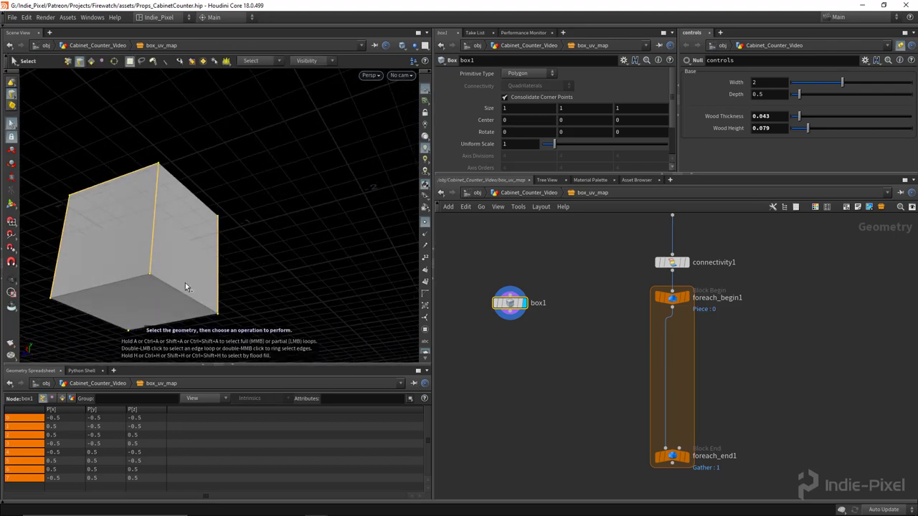
left_click_drag(166, 250, 197, 248, "alt")
key("s")
key("Escape")
key("s")
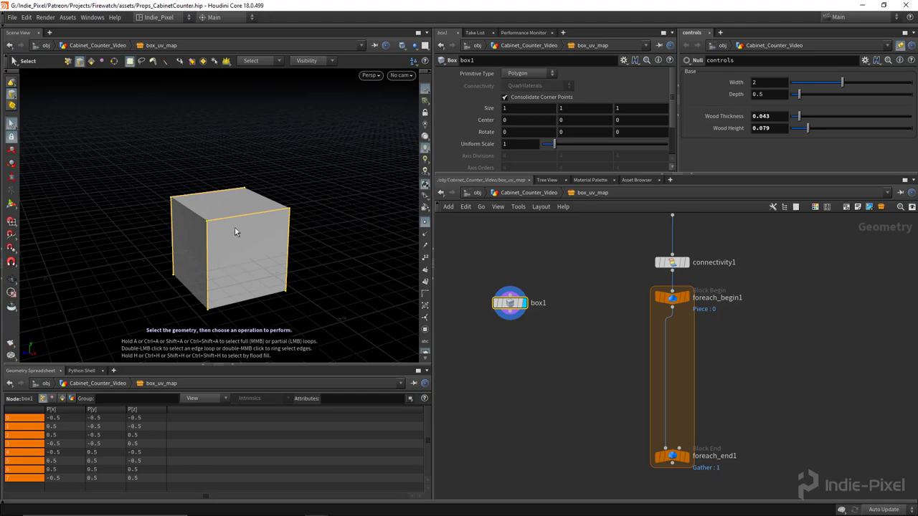
Step: Create an edge group named seams from the selected box edges and nudge the box and group nodes upward together
key("Tab")
type("group")
key("Return")
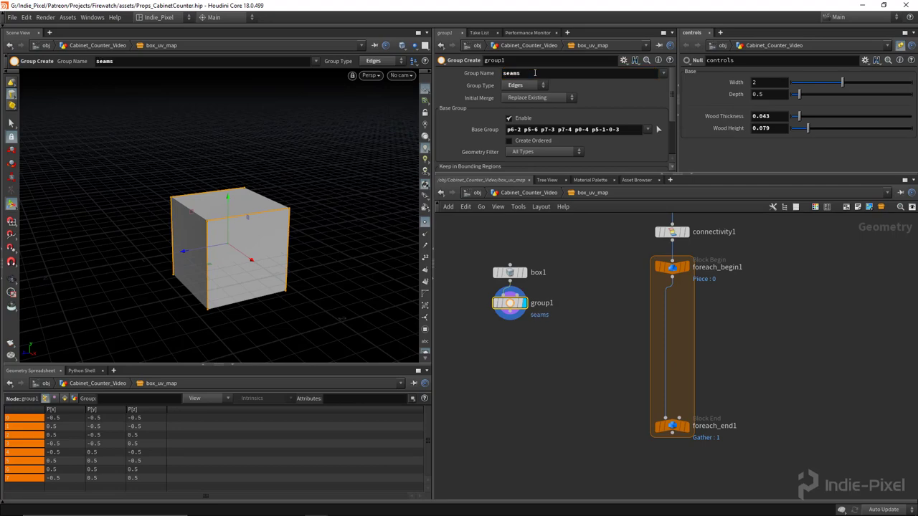
left_click_drag(553, 347, 508, 288)
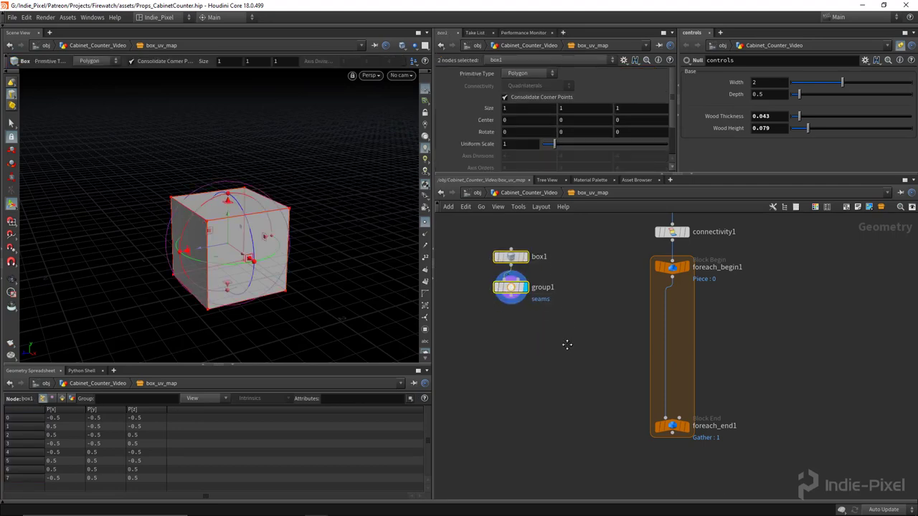
Step: Add a Match Size node between the reference box branch and the for-each block
middle_click_drag(567, 345, 552, 346)
left_click(548, 356)
key("Tab")
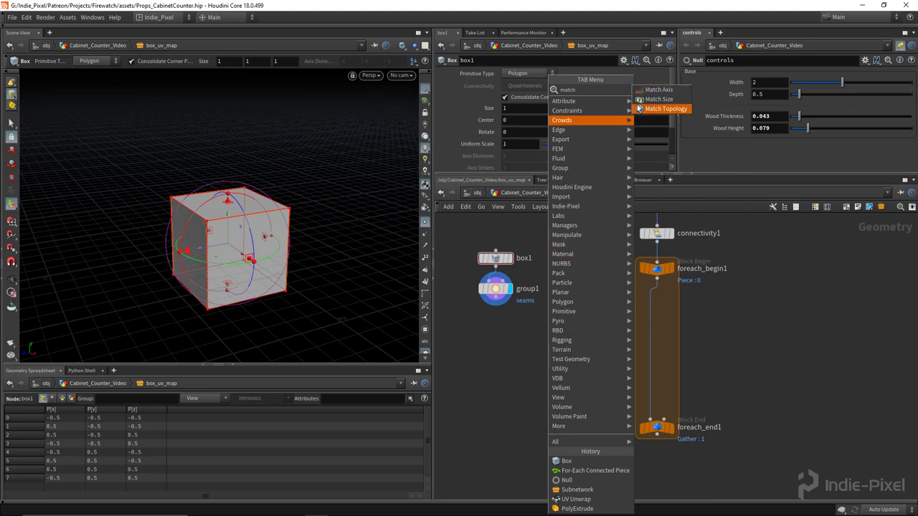
left_click(653, 100)
left_click(583, 351)
scroll(515, 317, "up", 2)
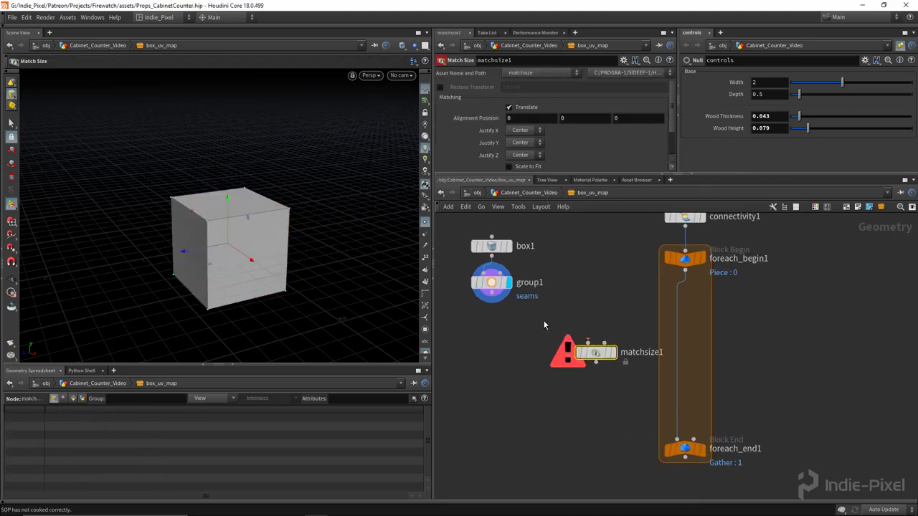
Step: Wire group1 into the first input of matchsize1 and foreach_begin1 into its second input
left_click(498, 287)
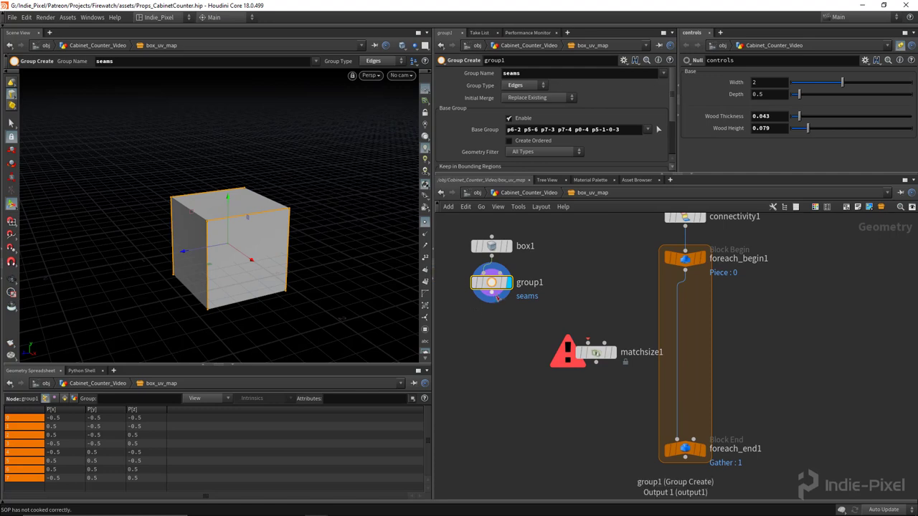
left_click(498, 299)
left_click(587, 343)
left_click(685, 260)
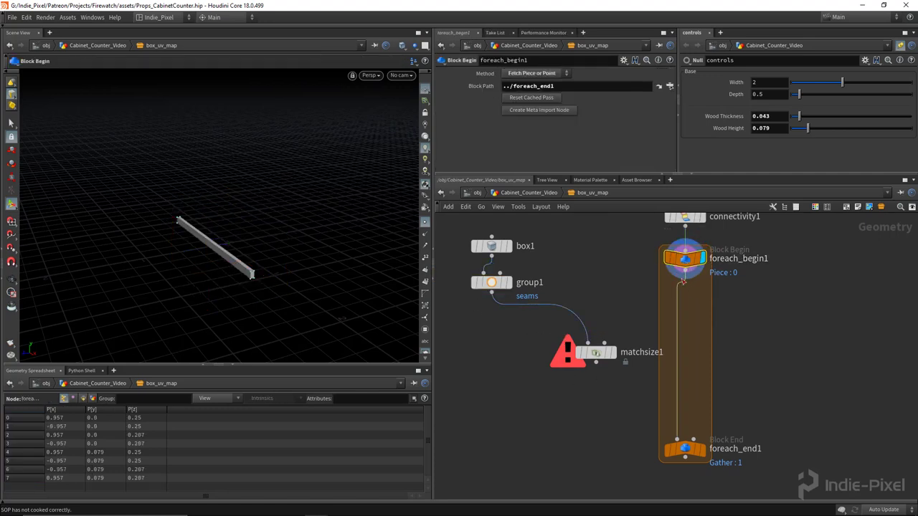
left_click(685, 270)
left_click(604, 343)
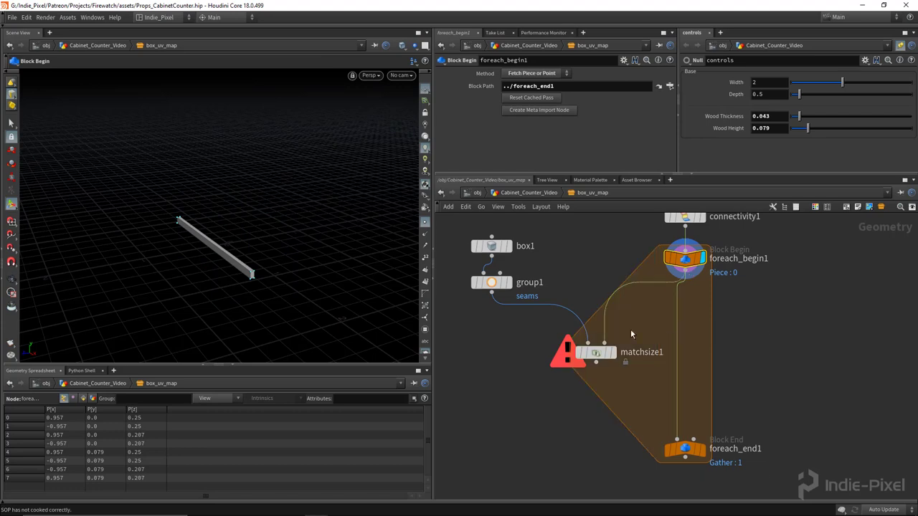
Step: Display matchsize1, enable Scale to Fit, and compare the fitted box with the original plank from foreach_begin1
left_click(618, 332)
left_click(595, 352)
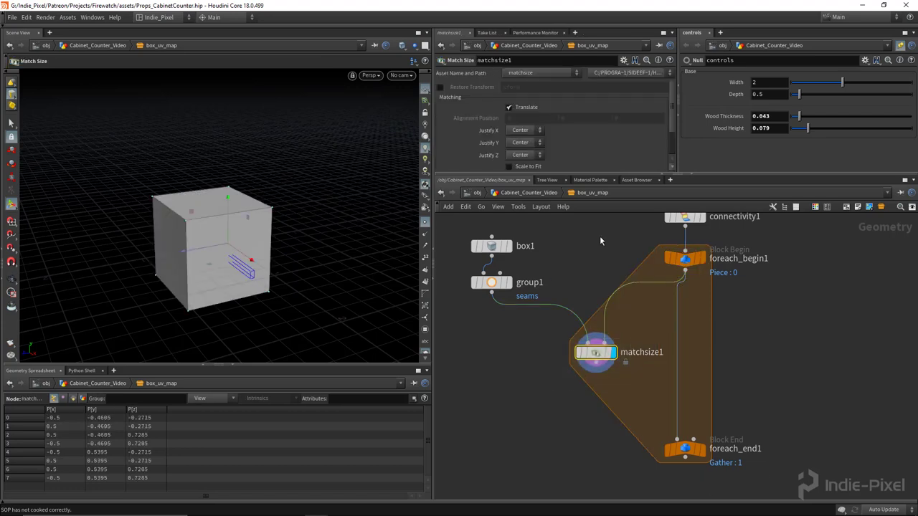
left_click(512, 129)
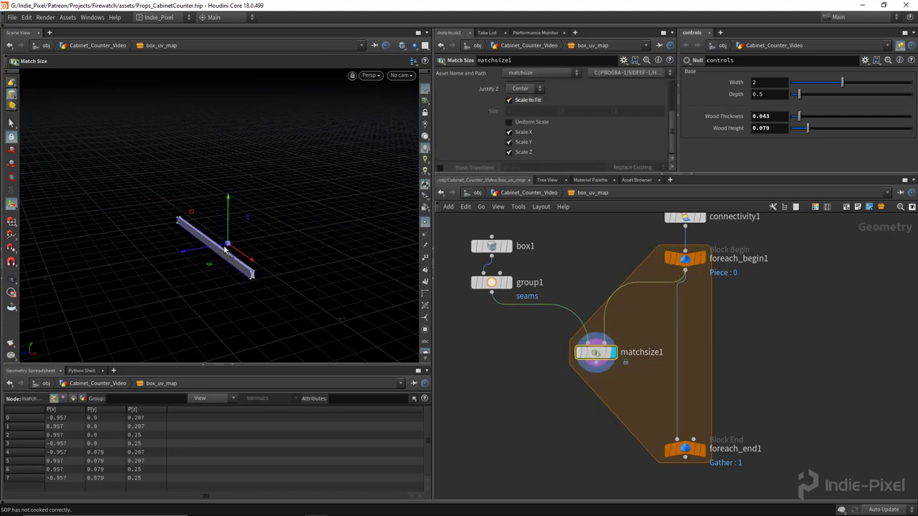
key("Escape")
left_click_drag(224, 249, 266, 251)
left_click(703, 259)
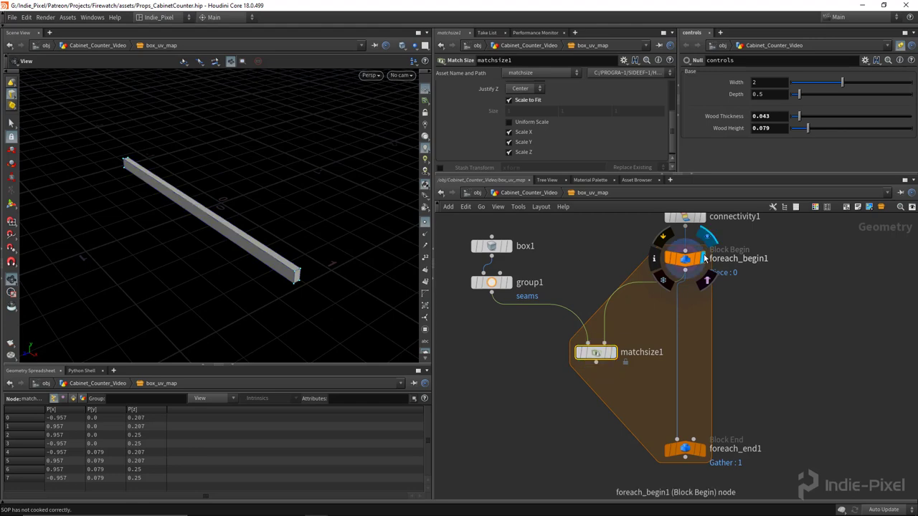
left_click(612, 352)
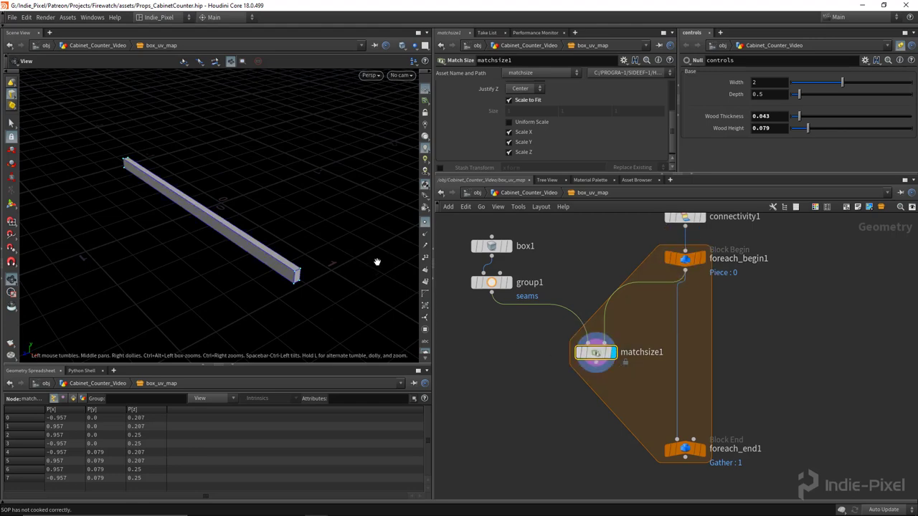
Step: Show the group list in the viewport and have it include edge groups so the seams group is highlighted
left_click(426, 329)
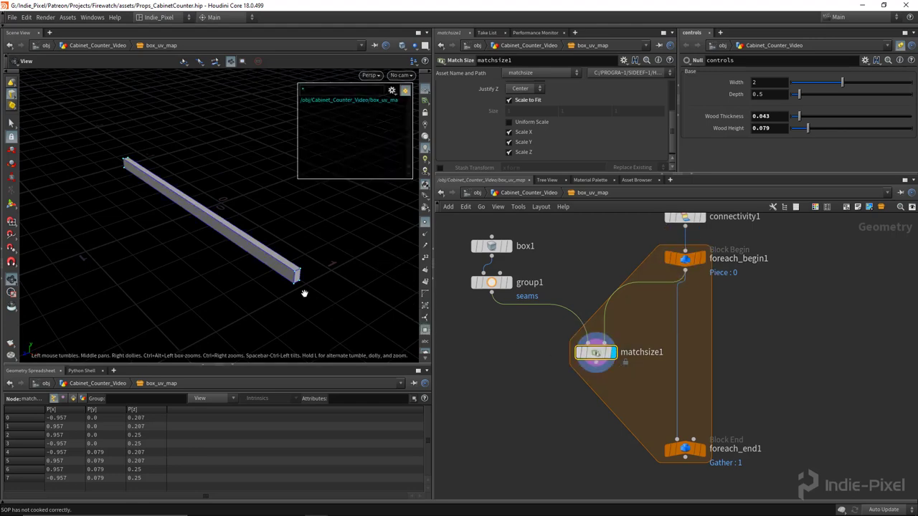
left_click(392, 91)
left_click(405, 132)
left_click_drag(326, 247, 301, 254)
Step: Add a Null node below matchsize1, wire matchsize1 into it, and display it to check the seams on the plank
key("Tab")
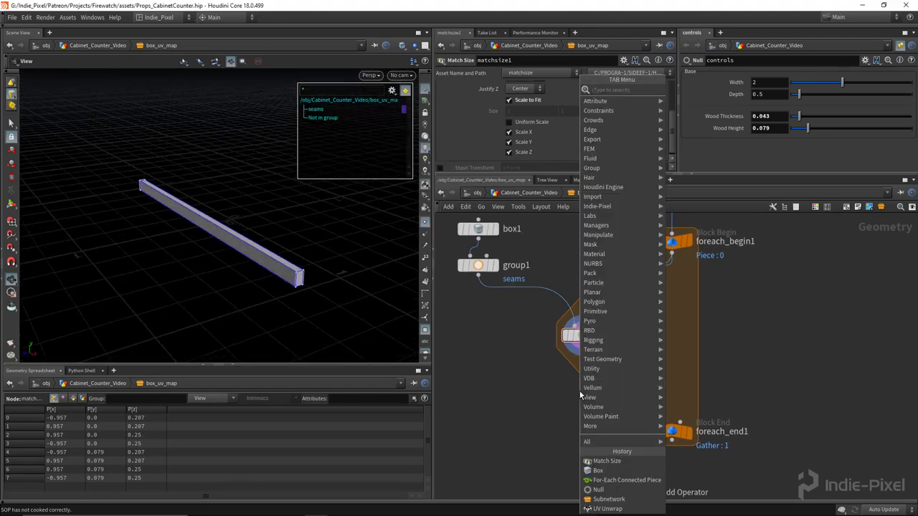
key("Return")
left_click(566, 406)
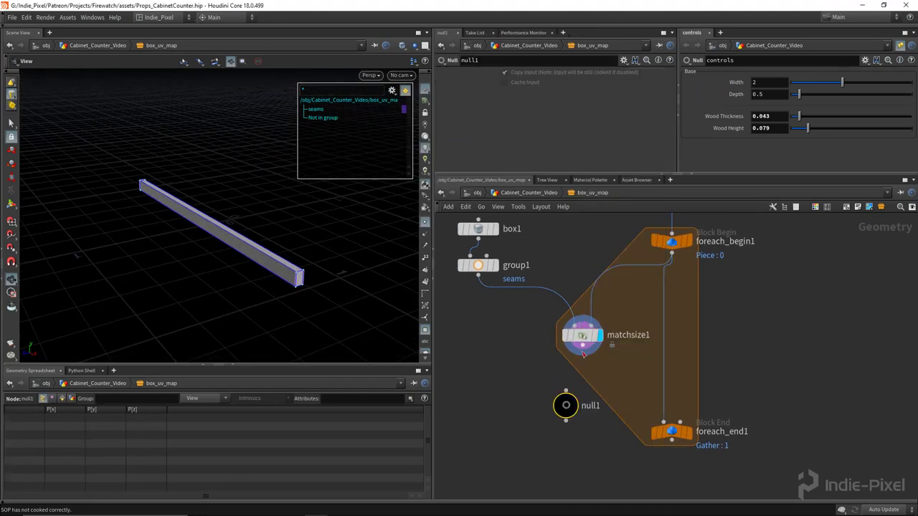
left_click(566, 391)
left_click(583, 387)
right_click_drag(263, 258, 453, 275)
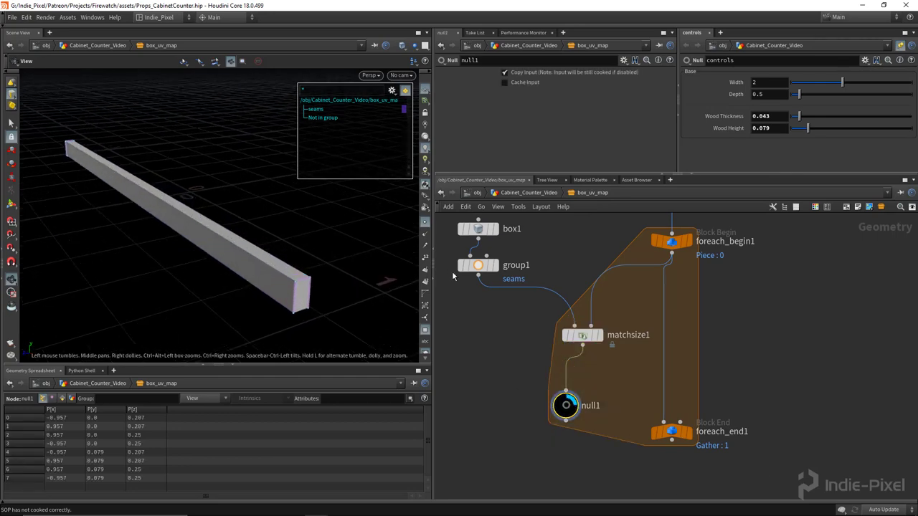
left_click_drag(289, 294, 361, 293)
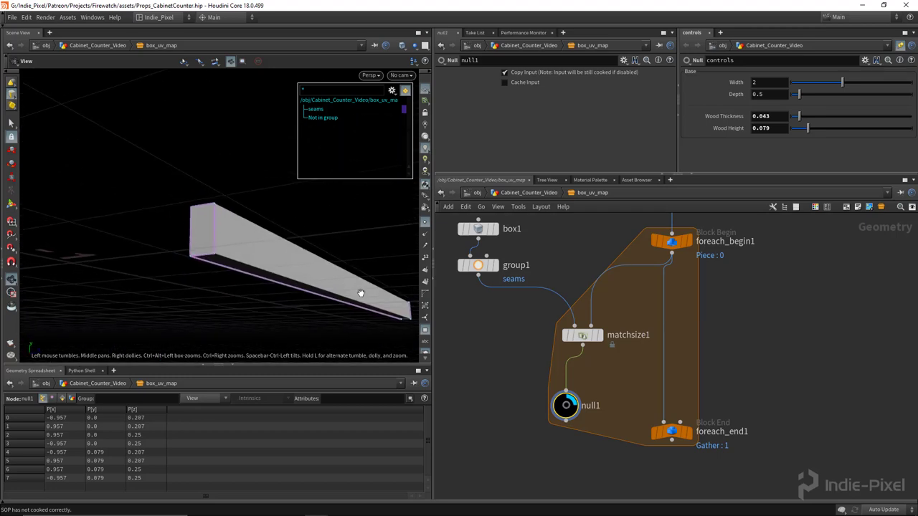
Step: Display group1 to view the reference box's seams and select box1 to access its parameters
middle_click_drag(491, 266, 565, 293)
left_click(567, 294)
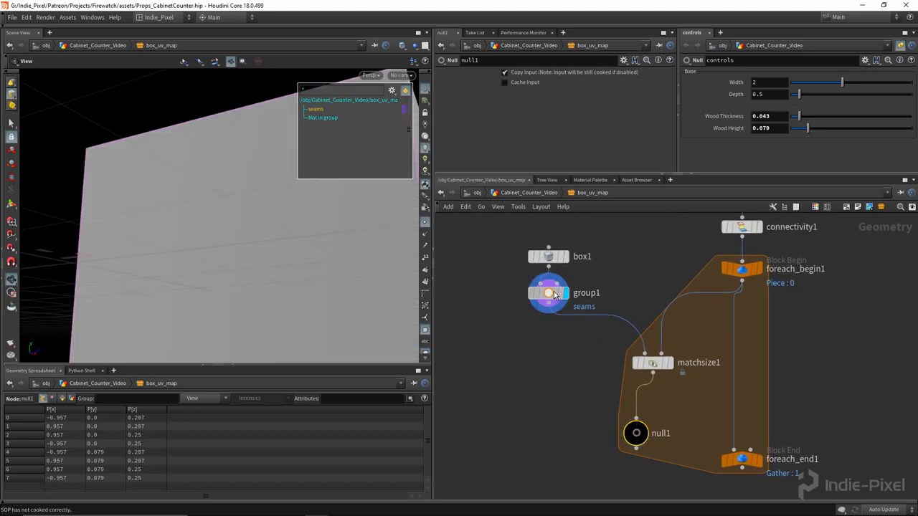
left_click(549, 294)
scroll(260, 227, "down", 6)
left_click_drag(305, 236, 286, 270)
left_click_drag(597, 234, 535, 267)
middle_click_drag(694, 248, 694, 286)
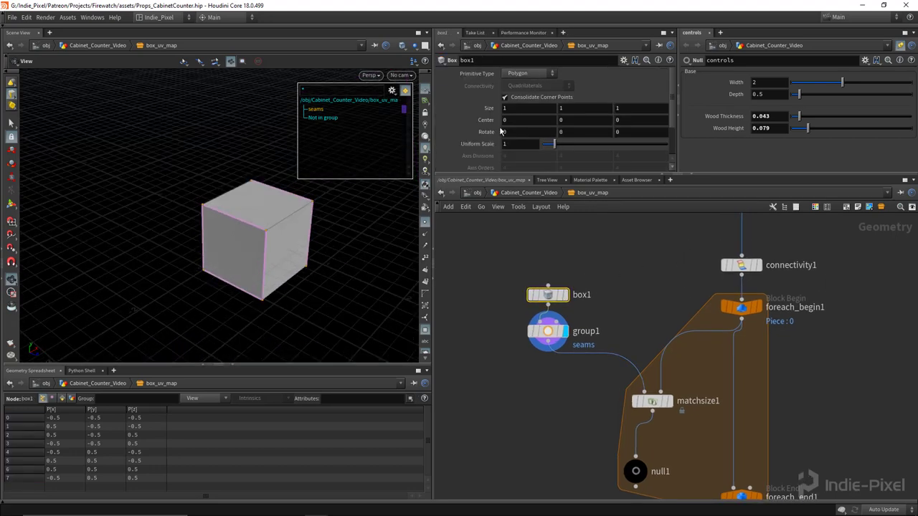
Step: Template foreach_begin1 for comparison and set box1's X size to 1.8 and uniform scale to 0.61
middle_click_drag(532, 107, 559, 109)
key("ctrl+z")
mouse_move(630, 108)
middle_mouse_down()
mouse_move(665, 110)
mouse_move(630, 107)
middle_mouse_up()
mouse_move(753, 313)
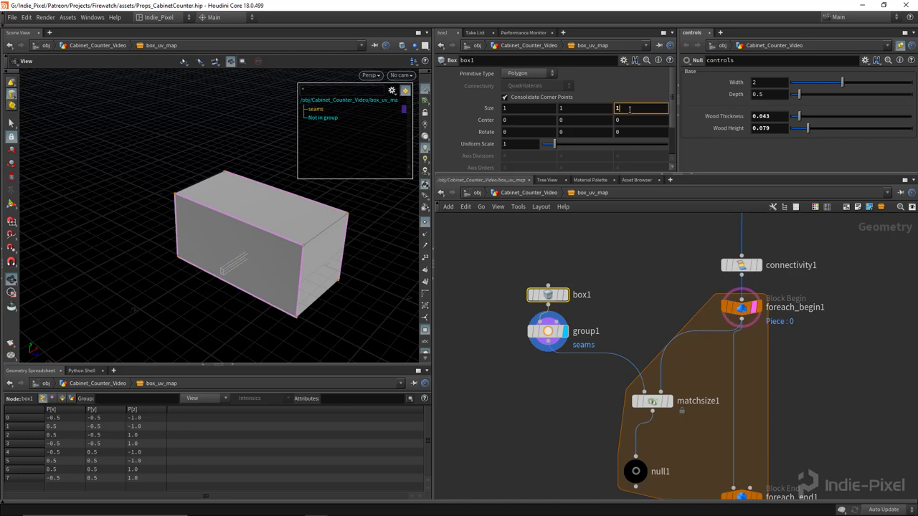
key("Return")
middle_click_drag(534, 110, 569, 109)
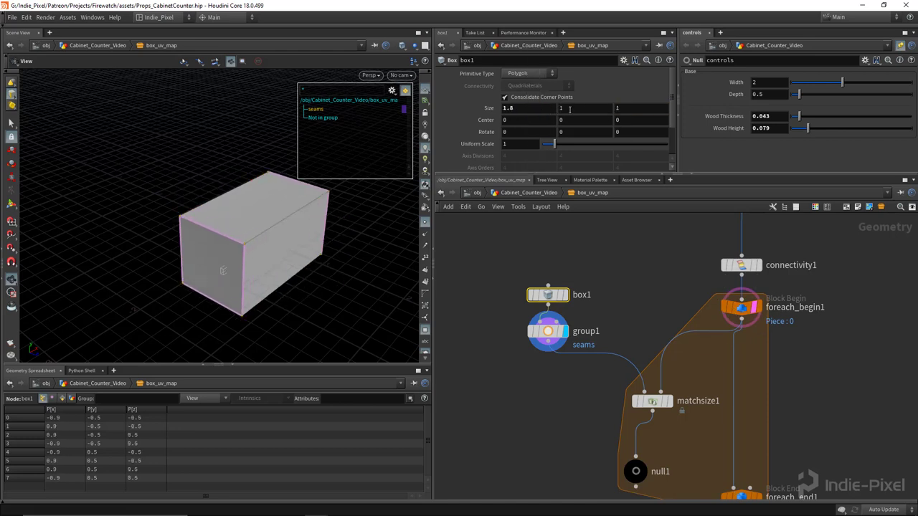
left_click_drag(551, 148, 547, 144)
scroll(349, 241, "up", 3)
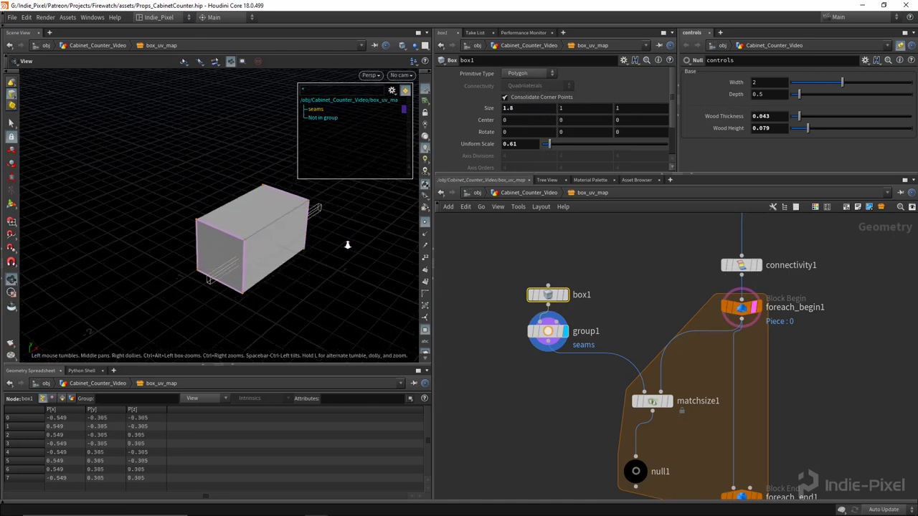
Step: Restart the Base Group edge selection of group1, picking a vertical corner edge and the adjoining long top edge
left_click(647, 401)
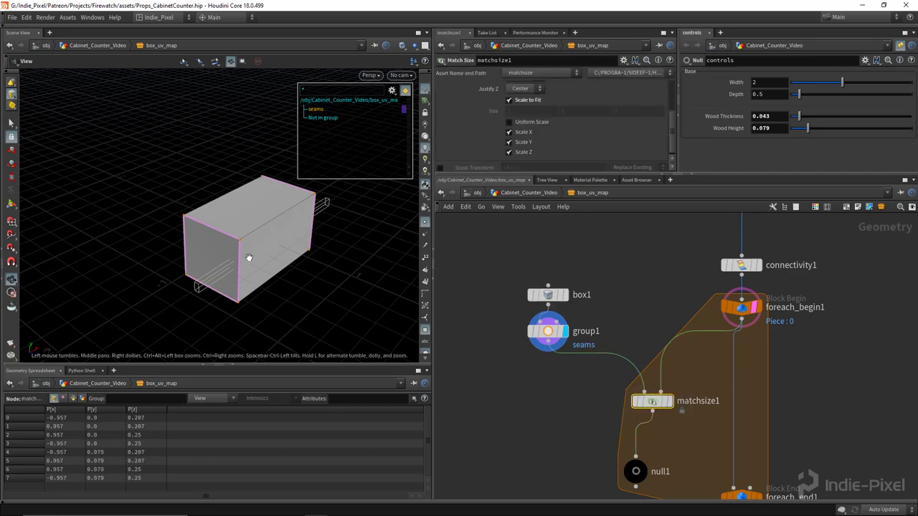
left_click_drag(279, 247, 236, 253)
left_click(531, 327)
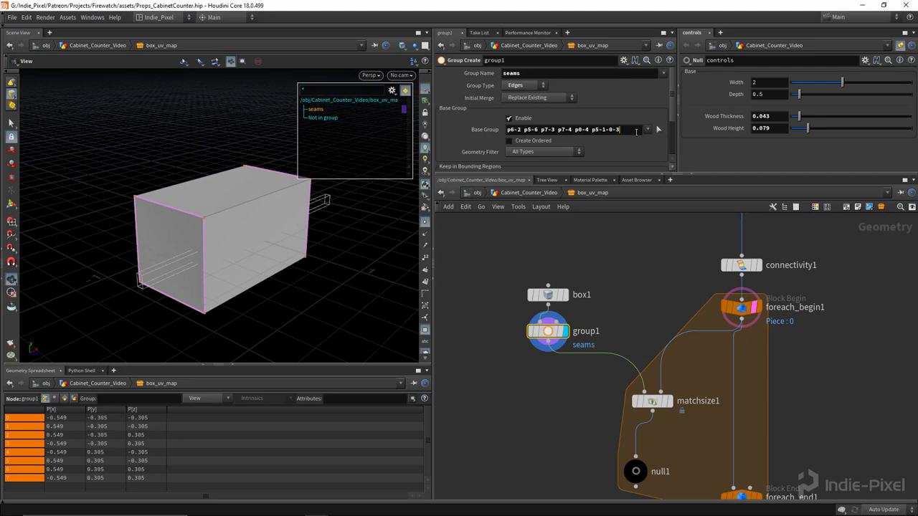
left_click(658, 129)
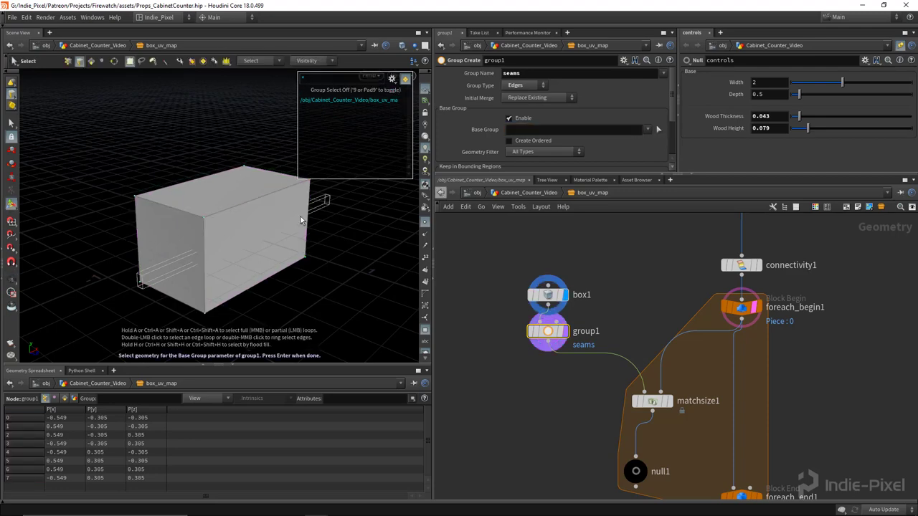
left_click_drag(210, 236, 230, 213, "alt")
left_click(230, 210)
left_click_drag(254, 274, 209, 231, "alt")
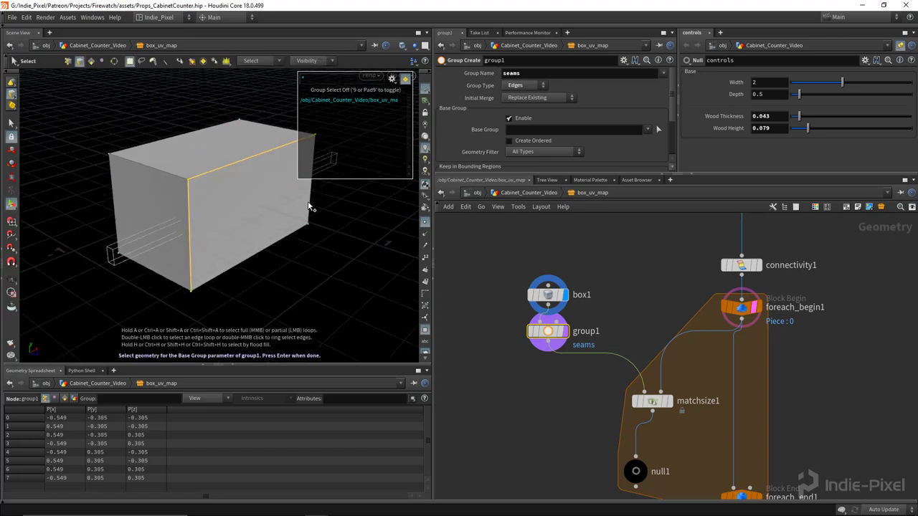
Step: Redefine group1's seams as the four vertical edges plus one long bottom edge, and display matchsize1
left_click_drag(285, 236, 188, 240, "alt")
left_click(70, 209, "shift")
right_click_drag(195, 244, 92, 232, "alt")
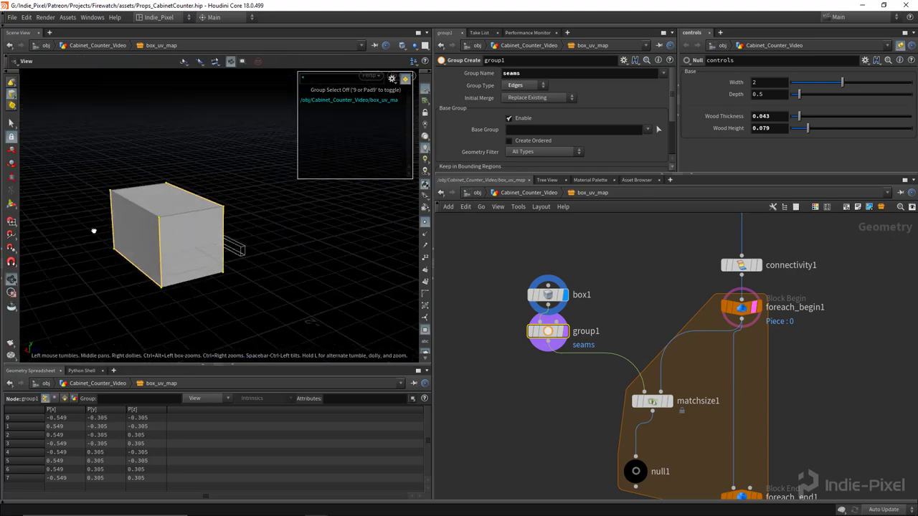
left_click_drag(265, 231, 307, 256, "alt")
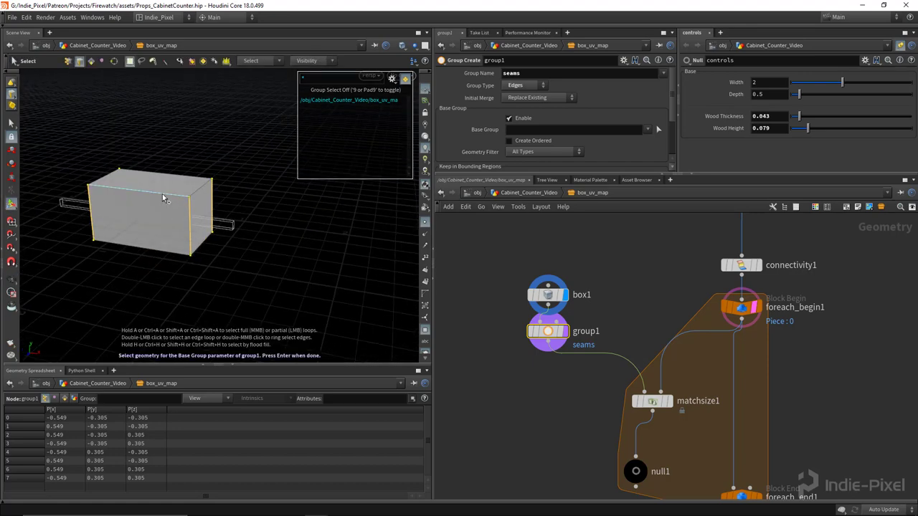
left_click_drag(171, 264, 187, 251, "alt")
key("Escape")
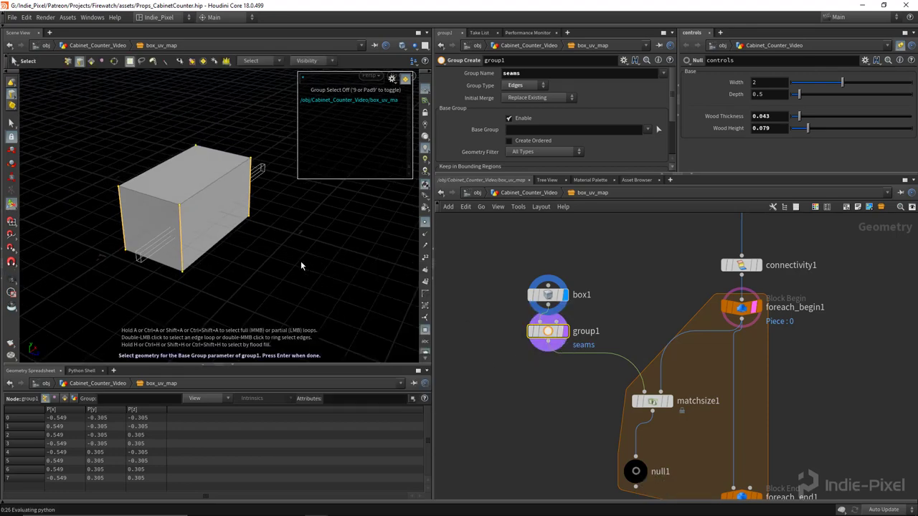
key("Return")
left_click(670, 401)
key("h")
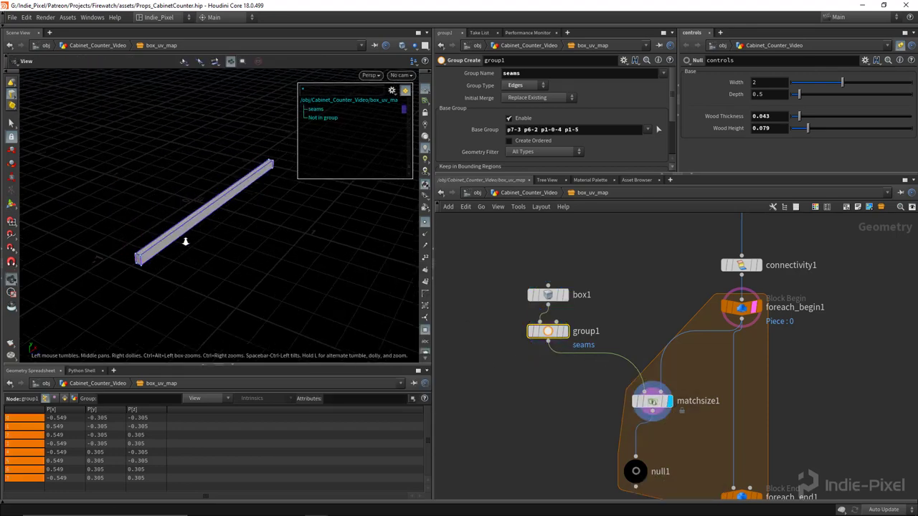
Step: Move null1 aside, add a UV Flatten node inside the loop, wire matchsize1 into it and display it
middle_click_drag(669, 450, 620, 352)
scroll(621, 352, "down", 1)
left_click_drag(591, 372, 499, 379)
left_click(618, 346)
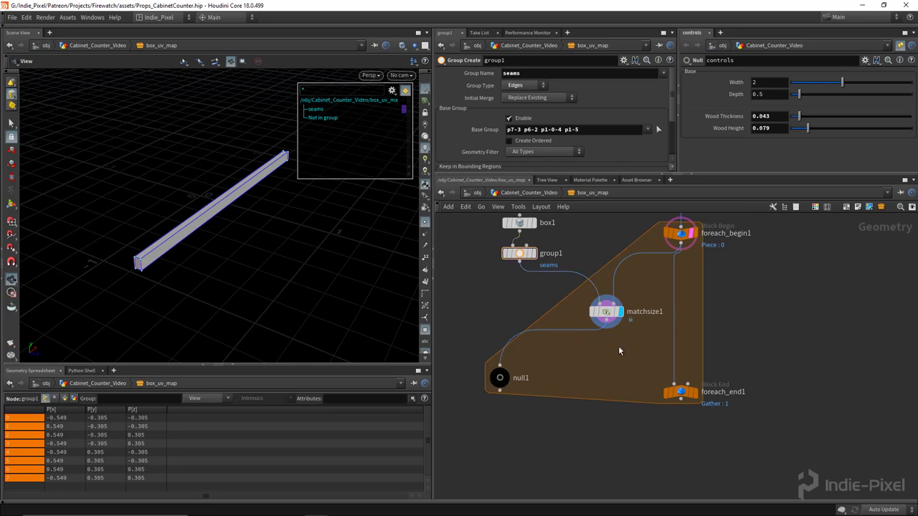
key("Tab")
type("uvfl")
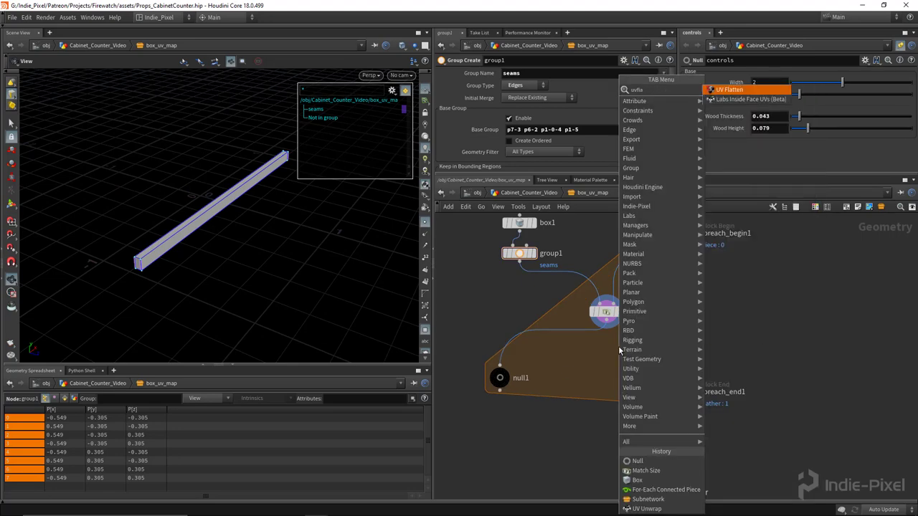
key("Return")
left_click(616, 348)
scroll(613, 330, "up", 3)
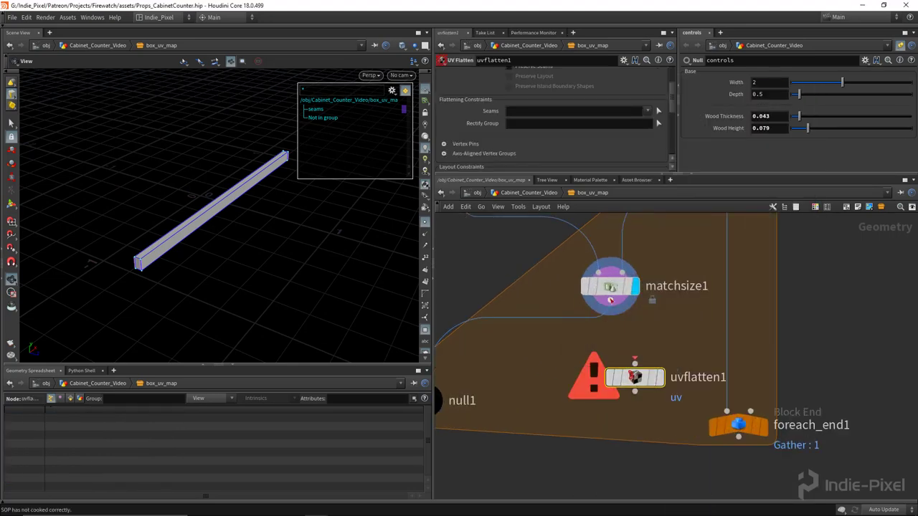
left_click_drag(610, 301, 629, 376)
left_click(658, 377)
Step: Set uvflatten1's Seams to the seams group and inspect the resulting layout in the UV view
left_click_drag(234, 243, 215, 241, "alt")
scroll(213, 241, "down", 2)
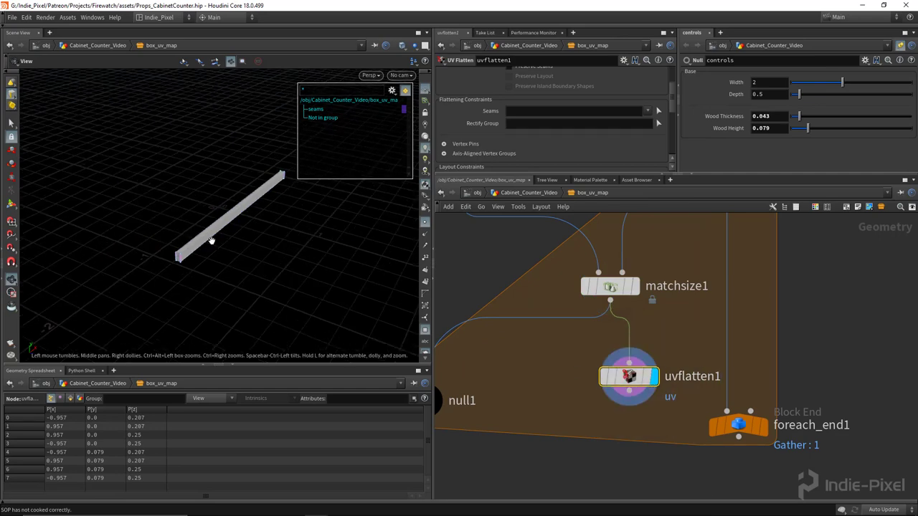
key("space+5")
right_click_drag(311, 286, 239, 244)
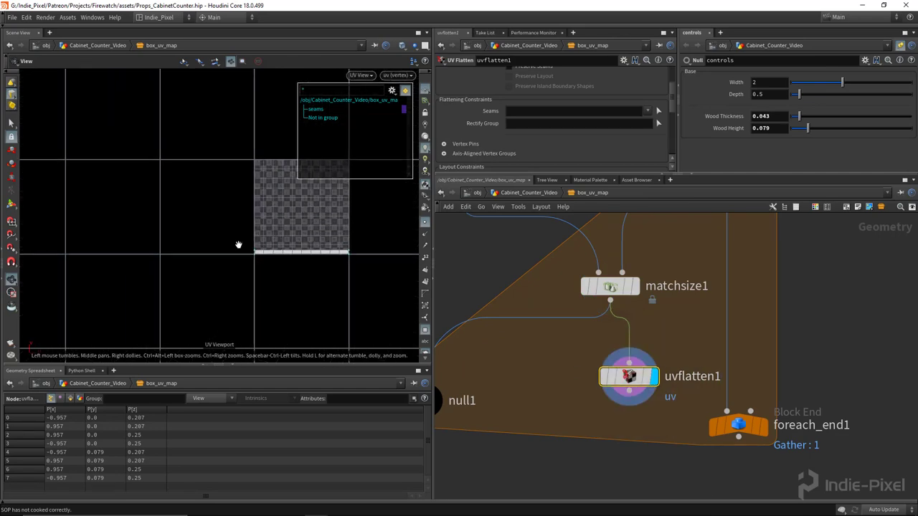
middle_click_drag(238, 245, 219, 250)
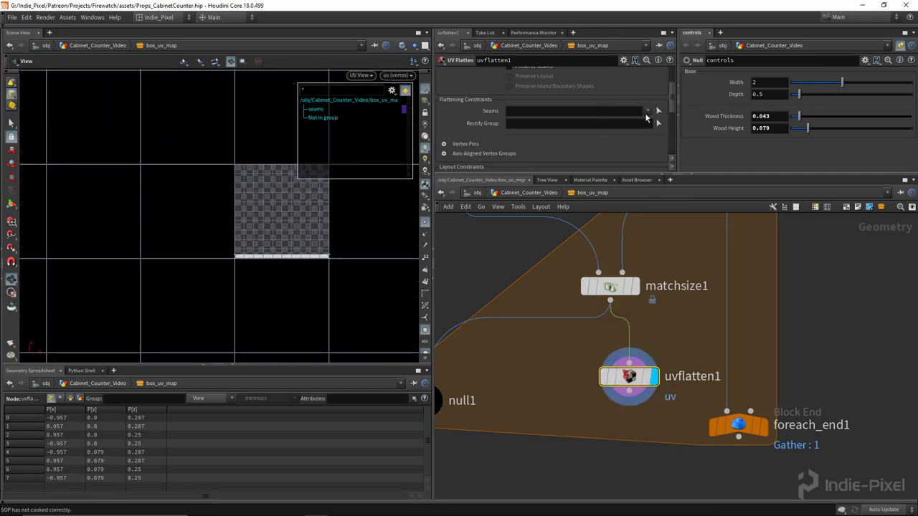
right_click_drag(302, 259, 480, 261)
right_click_drag(346, 258, 502, 258)
right_click_drag(381, 247, 455, 270)
scroll(328, 266, "down", 8)
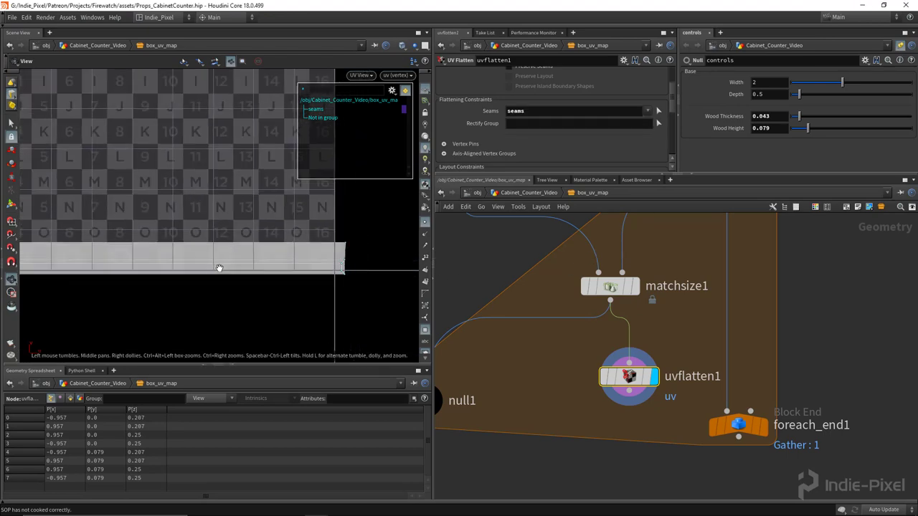
scroll(86, 252, "up", 8)
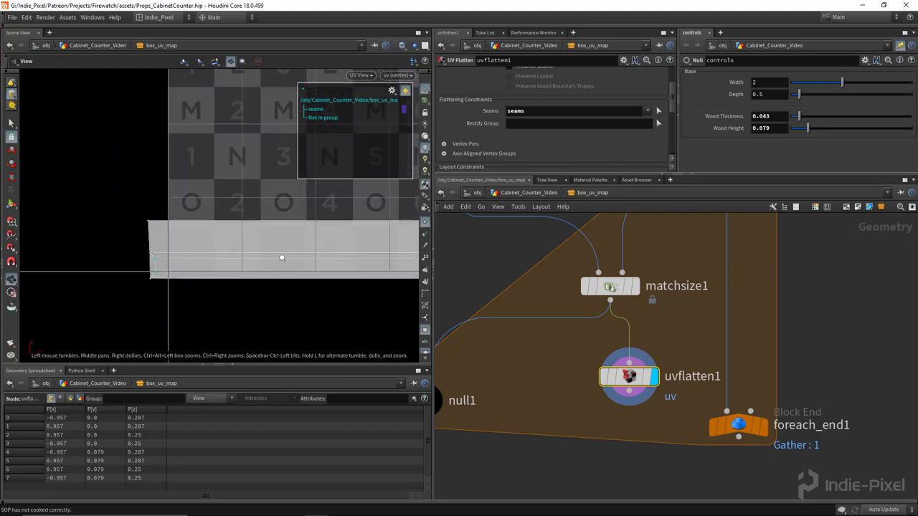
Step: Display group1 in the perspective view and add the two short bottom end edges of the box to its Base Group
middle_click_drag(507, 294, 564, 377)
scroll(561, 358, "down", 3)
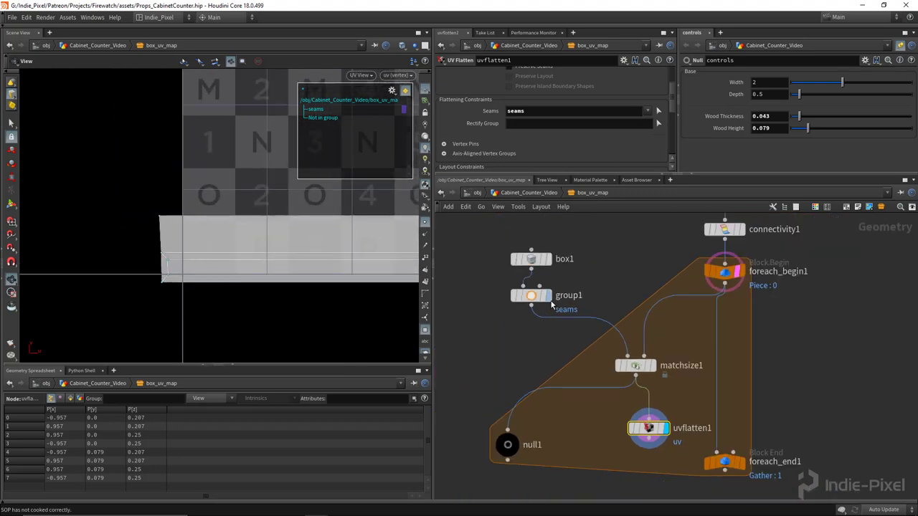
left_click(548, 295)
left_click(530, 297)
right_click_drag(279, 258, 200, 258)
key("space+1")
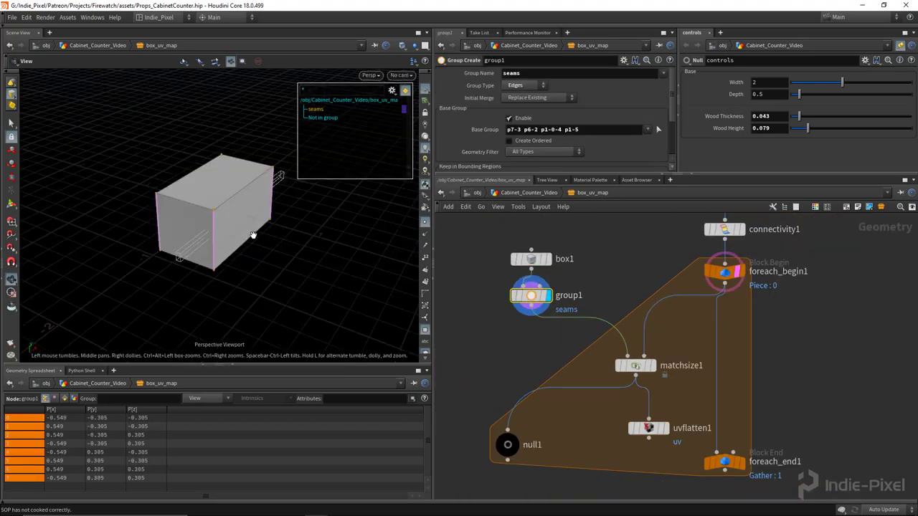
left_click_drag(252, 236, 212, 249)
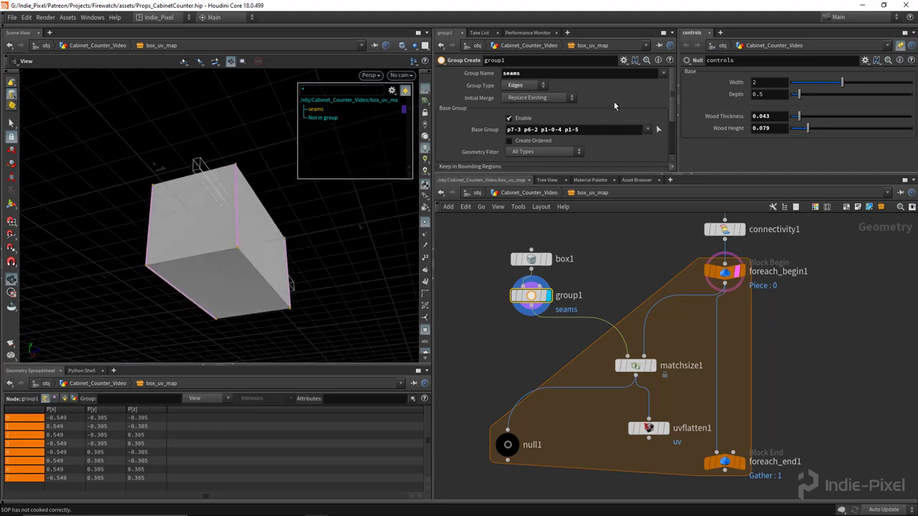
left_click(659, 129)
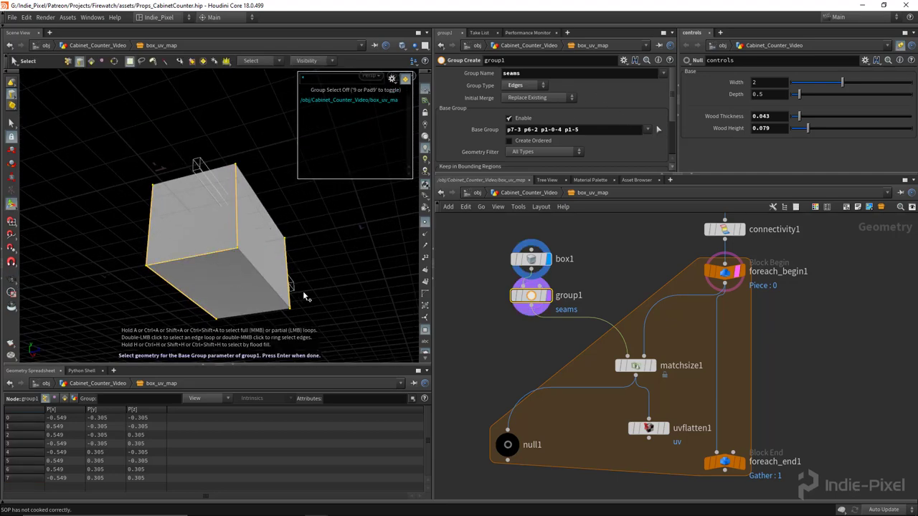
left_click_drag(305, 296, 289, 253)
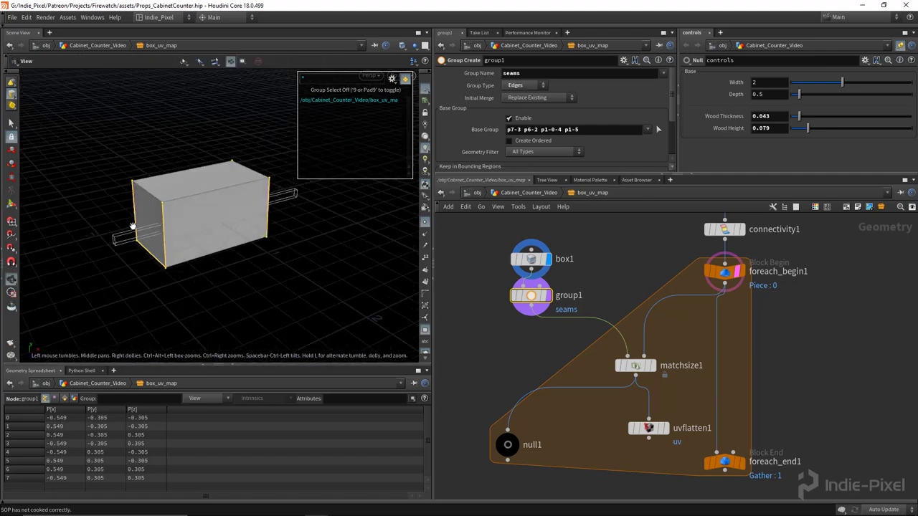
key("Return")
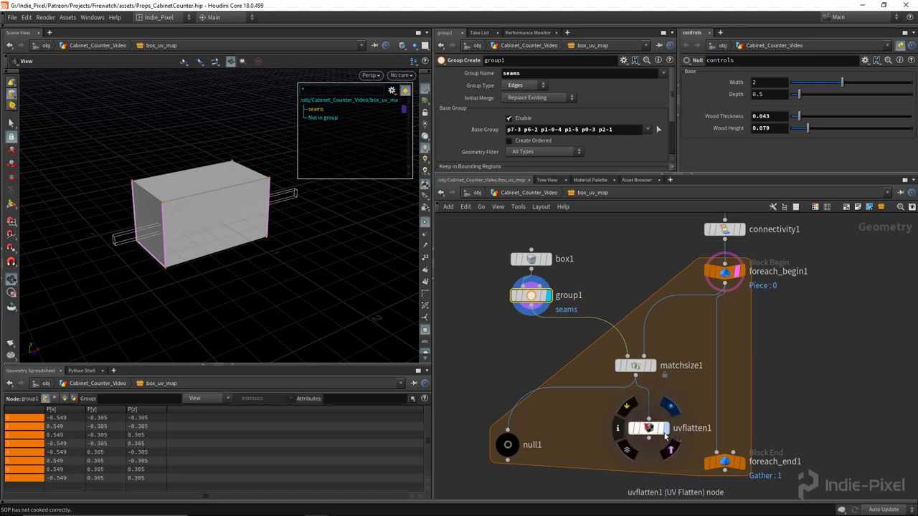
Step: Display uvflatten1 in the UV view and examine how the plank unwraps with the extended seams
left_click(666, 428)
key("space+5")
scroll(294, 261, "down", 4)
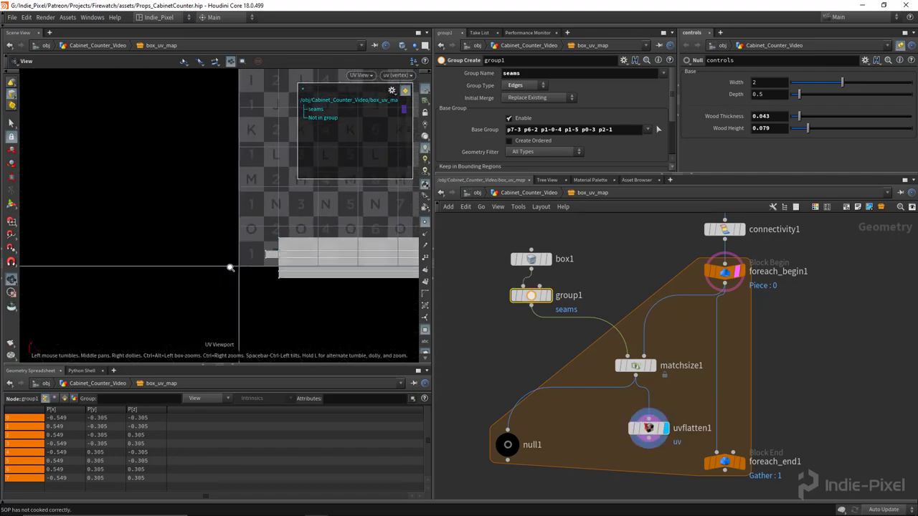
middle_click_drag(294, 252, 115, 229)
middle_click_drag(375, 241, 318, 243)
right_click_drag(358, 234, 186, 238)
middle_click_drag(664, 391, 620, 342)
scroll(582, 391, "down", 2)
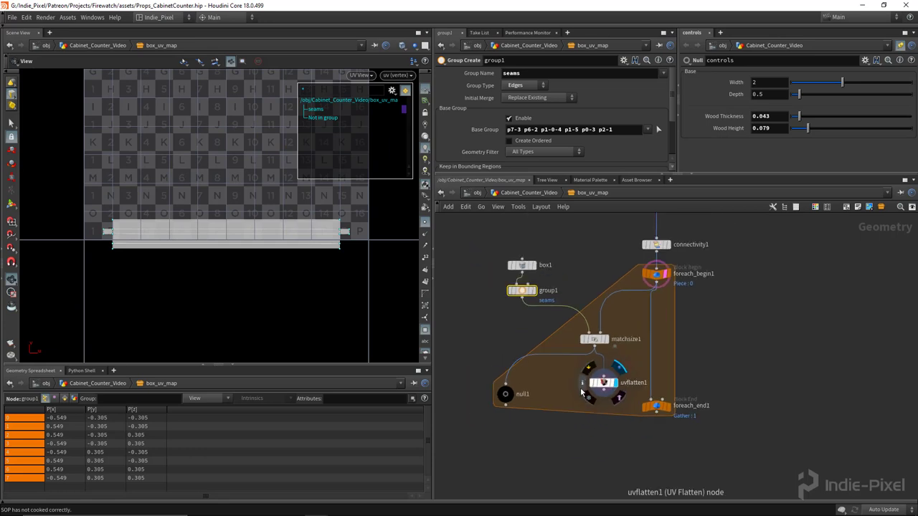
Step: Delete null1, move foreach_end1 farther down and align uvflatten1 beneath matchsize1
middle_click_drag(559, 385, 543, 339)
left_click(490, 351)
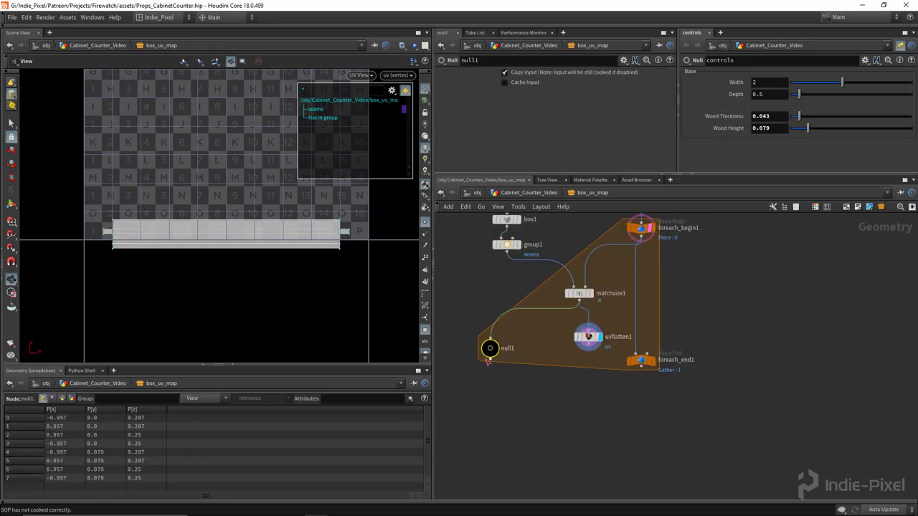
key("Delete")
left_click(641, 360)
left_click_drag(640, 360, 641, 429)
left_click_drag(589, 338, 583, 335)
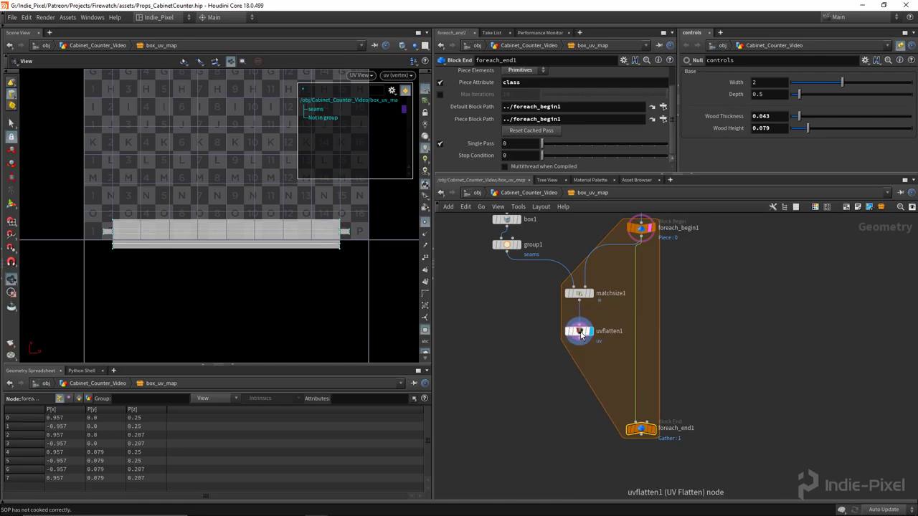
Step: Add a Group Transfer node with foreach_begin1 as its first input and matchsize1 as its second, and display it
middle_click_drag(673, 215, 655, 256)
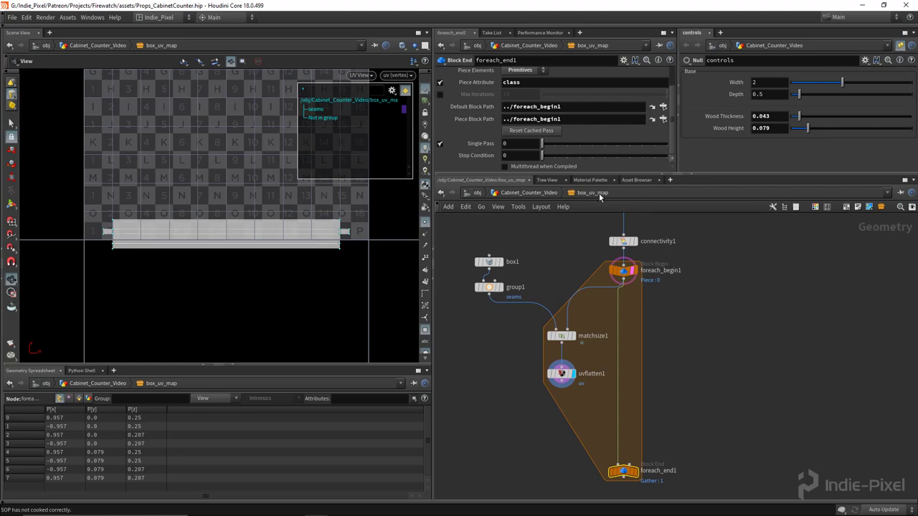
left_click_drag(557, 378, 561, 402)
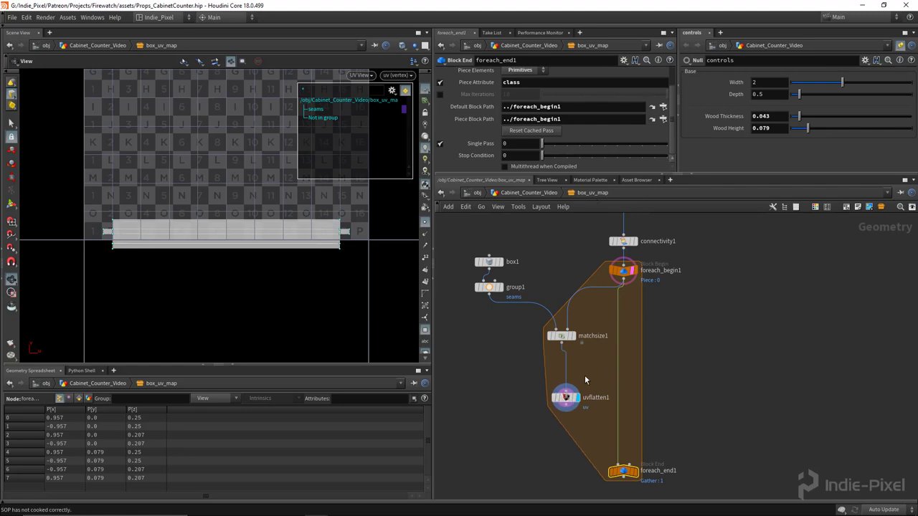
key("Tab")
type("group")
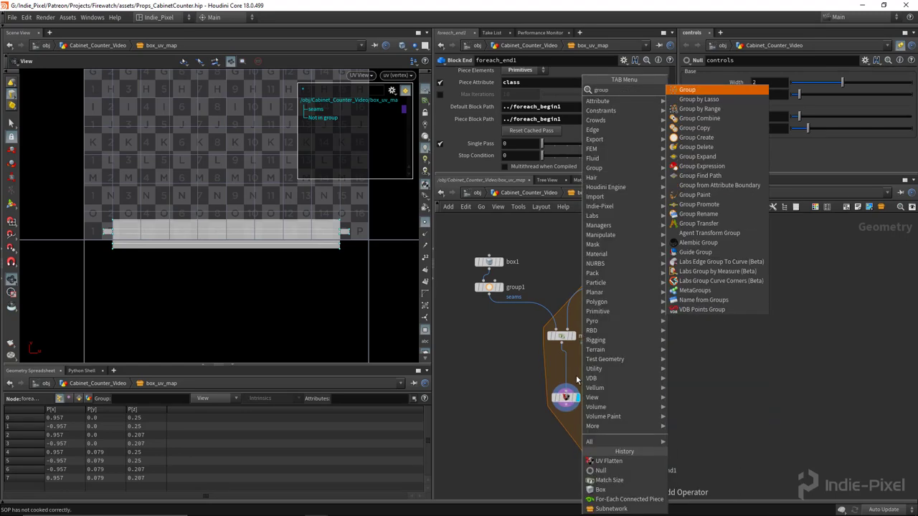
left_click(716, 228)
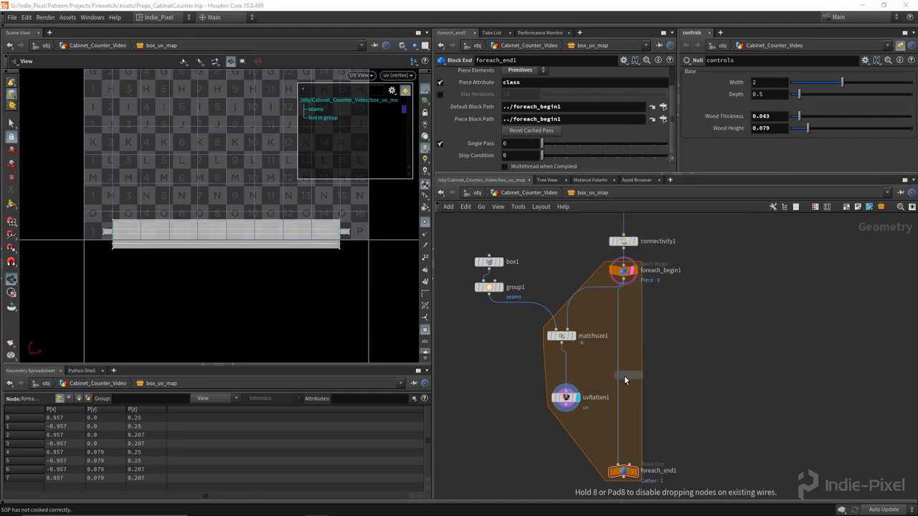
left_click(599, 375)
scroll(620, 296, "up", 4)
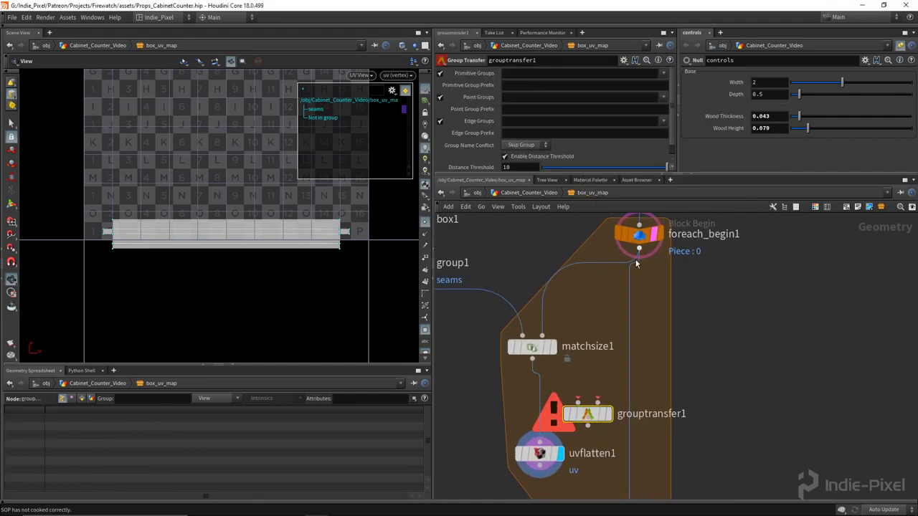
left_click(639, 249)
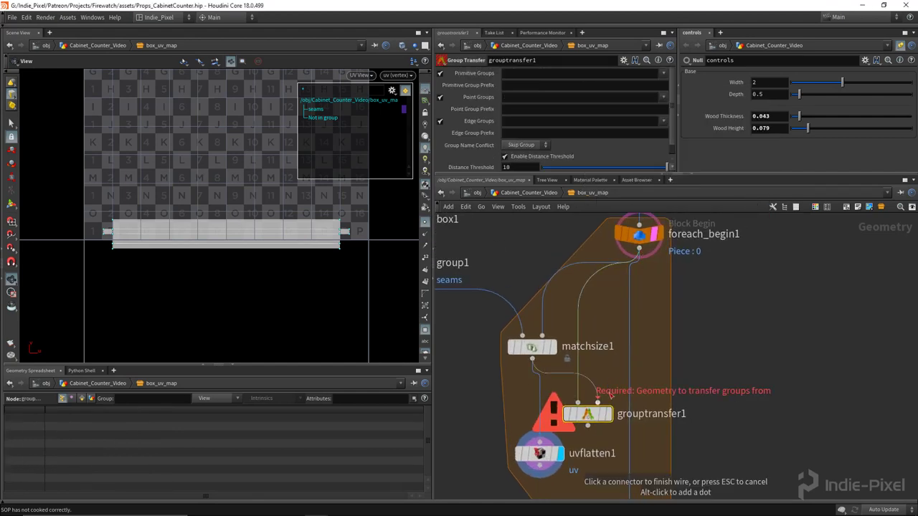
left_click(598, 402)
left_click(606, 413)
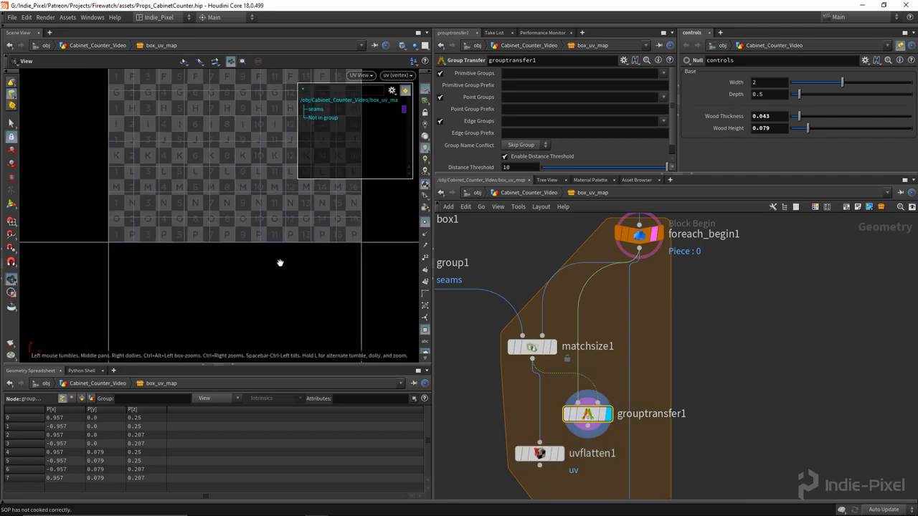
left_click(587, 427)
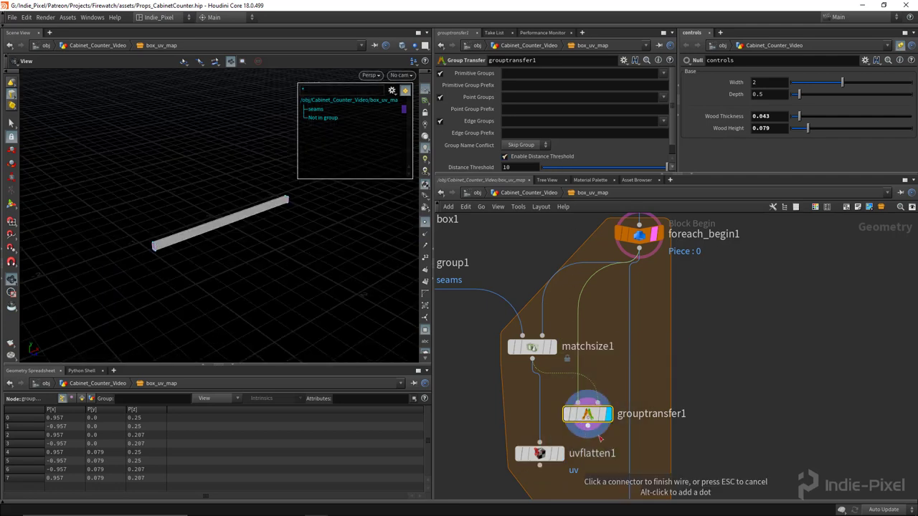
key("Escape")
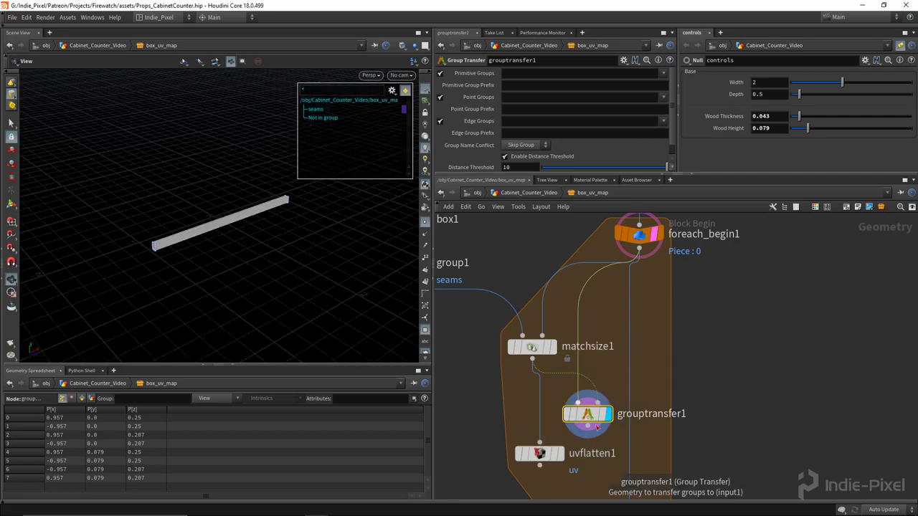
Step: Turn off primitive and point group transfer on grouptransfer1 and set its Edge Groups to seams
left_click(441, 73)
left_click(441, 97)
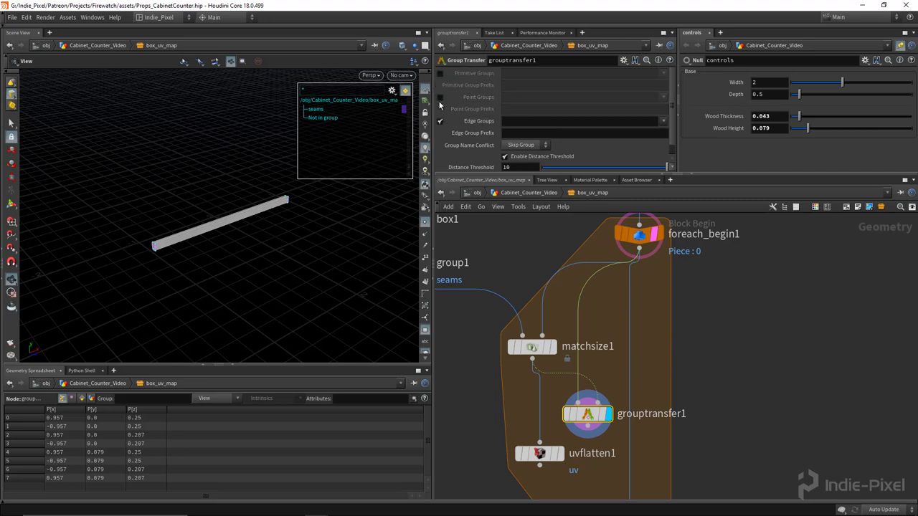
left_click(663, 122)
left_click(671, 133)
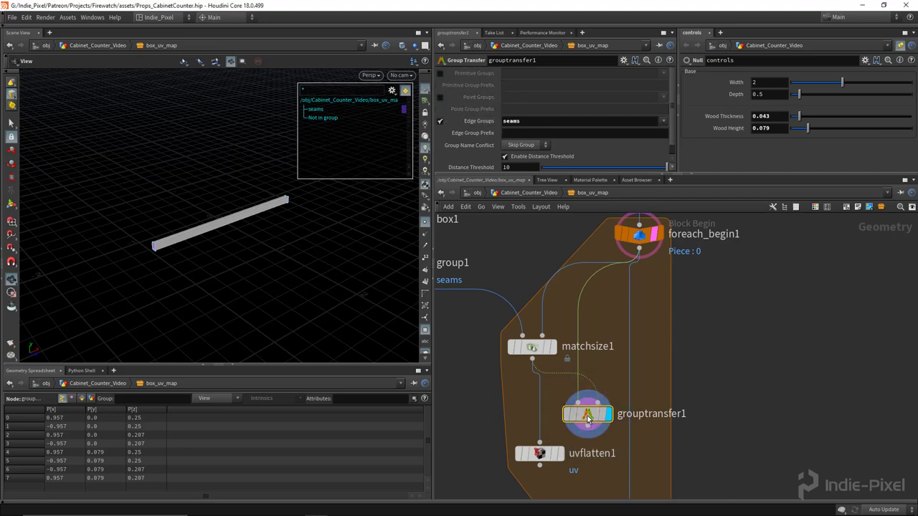
mouse_move(165, 238)
left_mouse_down()
mouse_move(215, 233)
mouse_move(282, 201)
mouse_move(322, 198)
mouse_move(265, 180)
mouse_move(201, 206)
mouse_move(318, 244)
mouse_move(119, 231)
mouse_move(169, 237)
left_mouse_up()
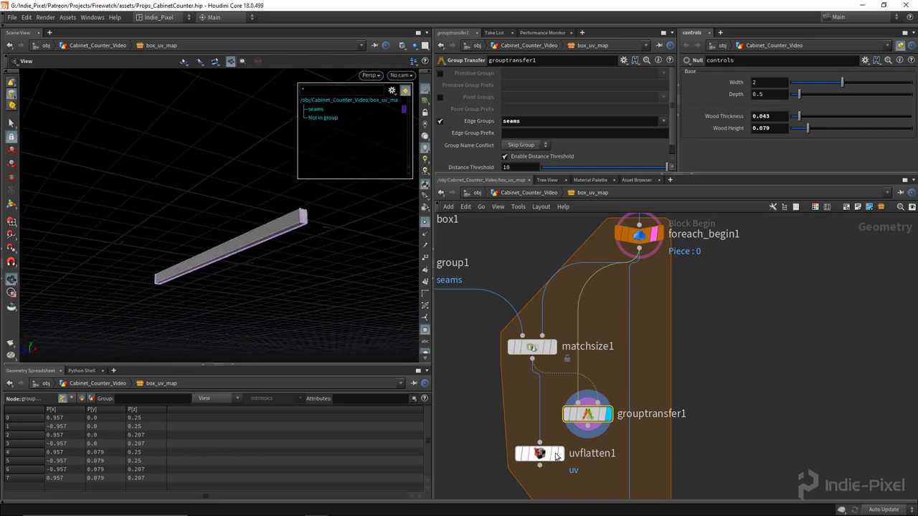
Step: Place uvflatten1 below grouptransfer1, feed it from grouptransfer1 and display its result in the UV view
middle_click_drag(595, 452, 571, 348)
left_click_drag(564, 323, 578, 370)
left_click(545, 354)
left_click(542, 375)
left_click(543, 326)
left_click(542, 376)
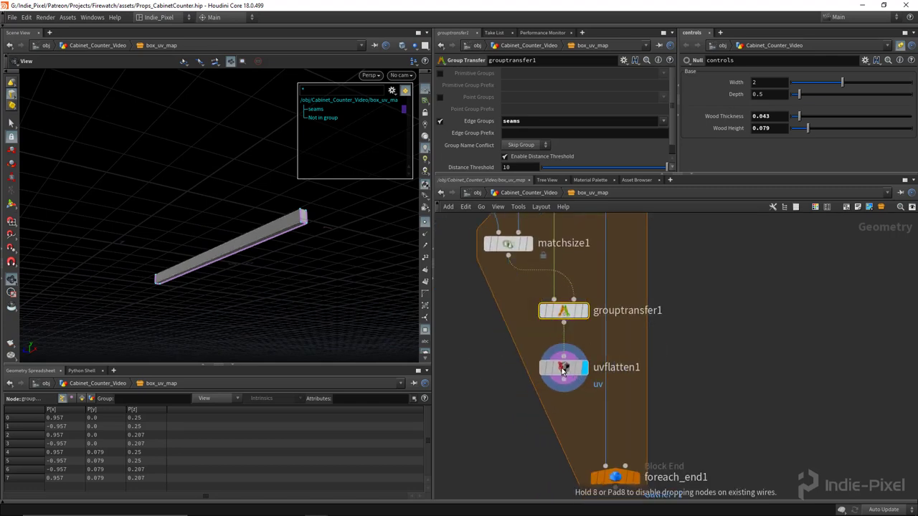
key("space+5")
Step: Wire uvflatten1 into foreach_end1, display it and turn off Single Pass to view the UVs of all planks
middle_click_drag(620, 480, 581, 416)
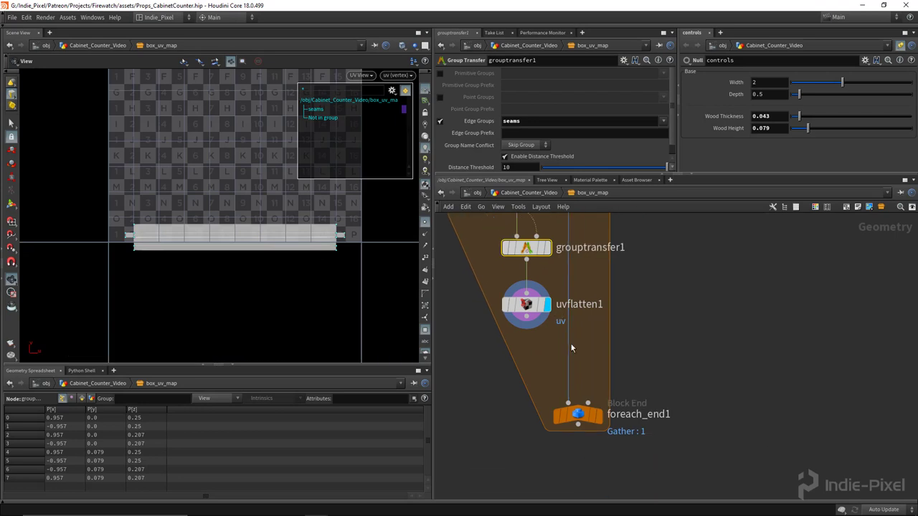
left_click(578, 415)
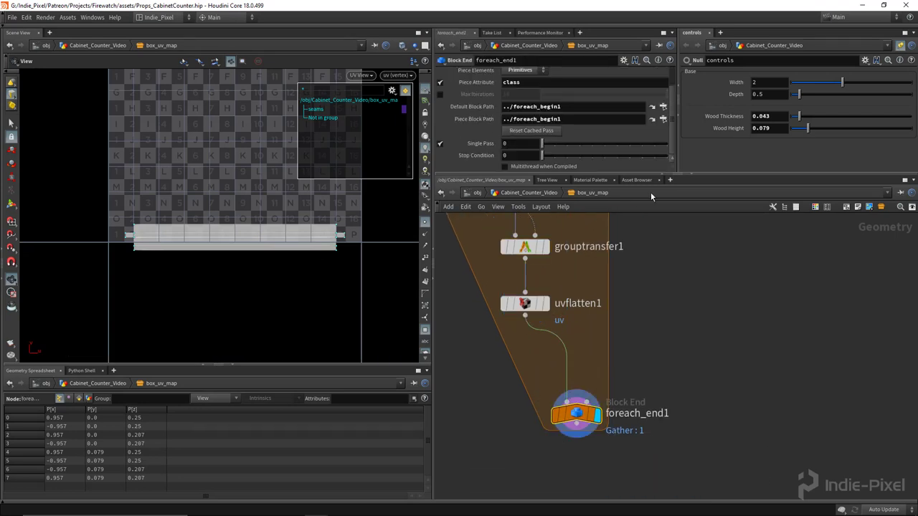
left_click_drag(442, 174, 442, 228)
left_click(440, 172)
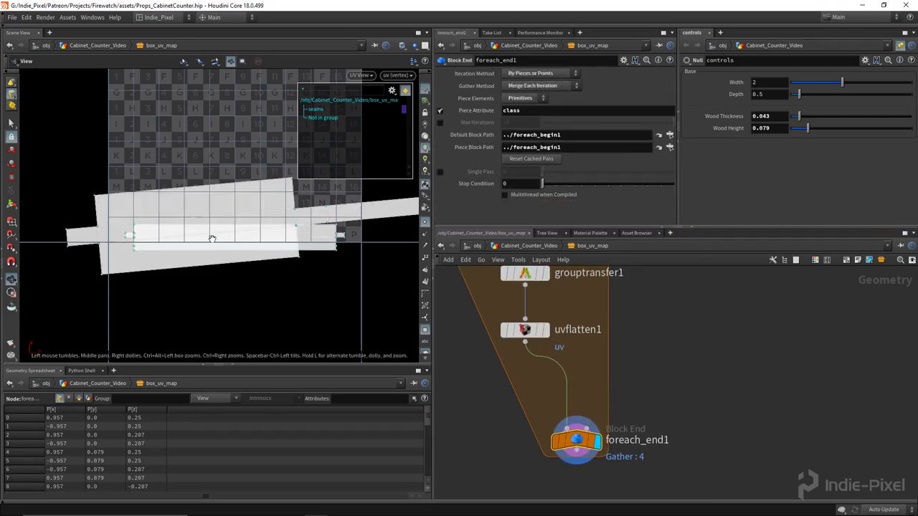
scroll(260, 249, "down", 3)
scroll(278, 220, "up", 2)
scroll(278, 219, "up", 2)
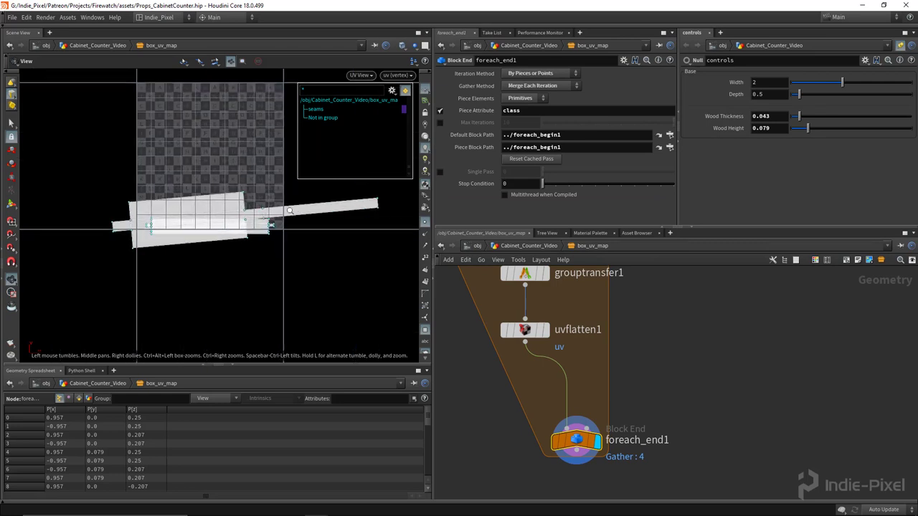
Step: Move box1 and group1 together away from the for-each block to make room beside matchsize1
scroll(327, 215, "down", 2)
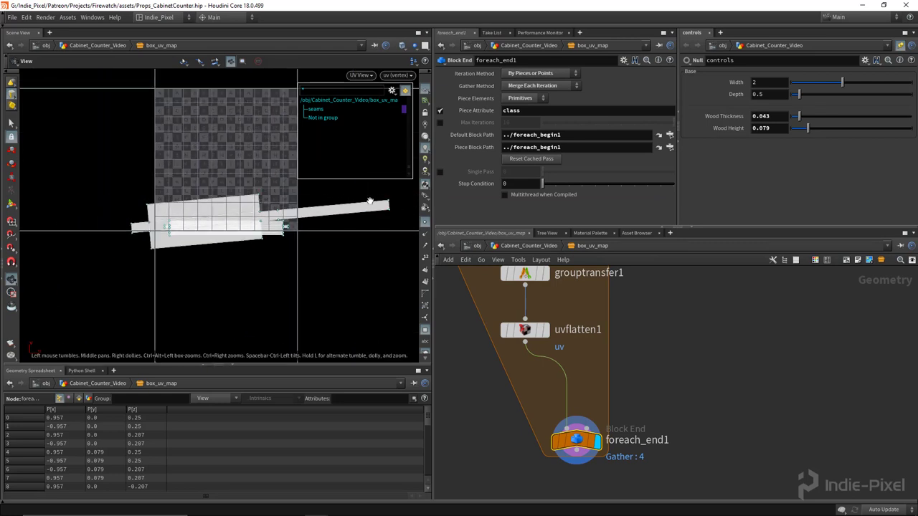
left_click(424, 330)
scroll(357, 261, "down", 2)
scroll(559, 321, "down", 5)
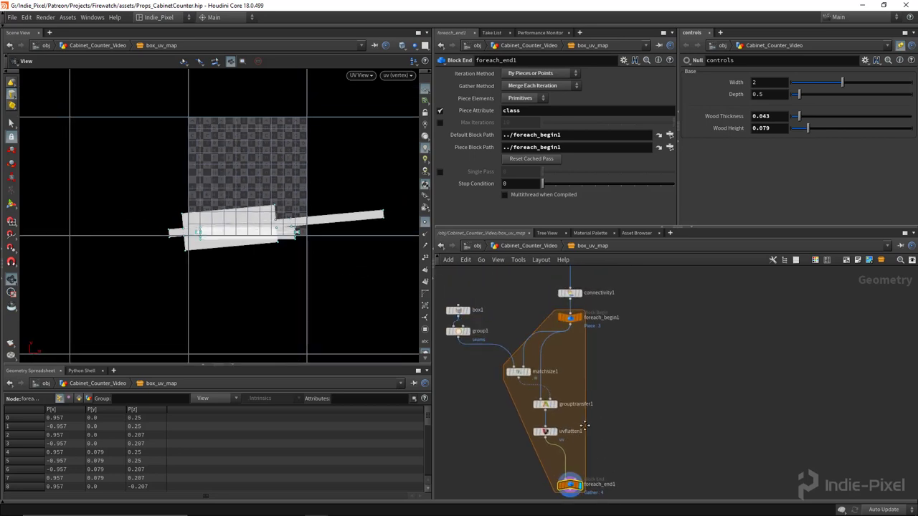
middle_click_drag(503, 346, 534, 348)
left_click_drag(529, 313, 459, 332)
middle_click_drag(460, 348, 482, 340)
scroll(475, 337, "up", 1)
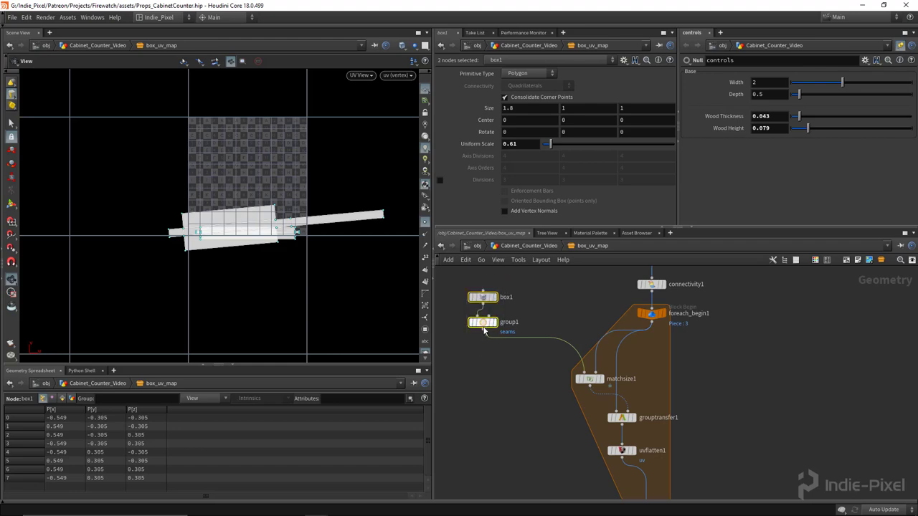
left_click_drag(483, 327, 464, 315)
Step: Place a Switch node below group1 and connect group1 as its first input
left_click(485, 360)
key("Tab")
type("swi")
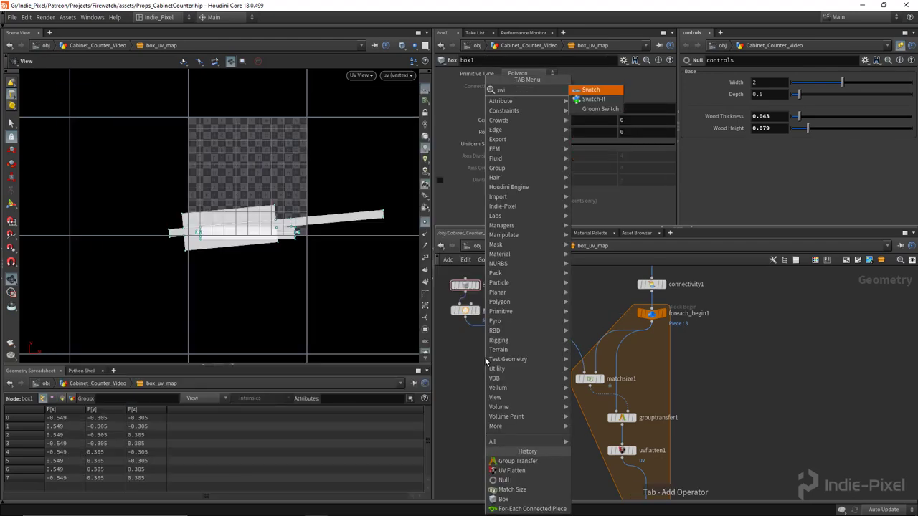
key("Return")
left_click(519, 365)
left_click(464, 310)
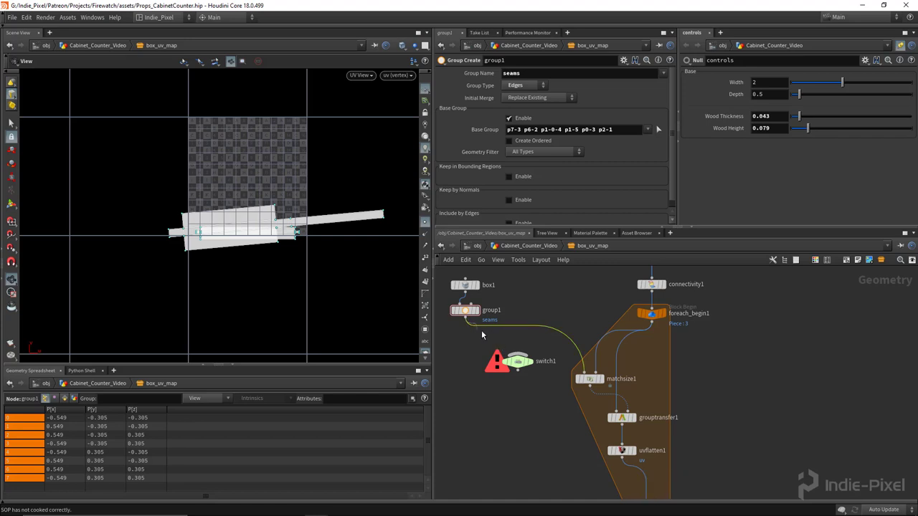
left_click(519, 360)
Step: Duplicate box1 and group1 beside the originals and connect group2 as switch1's second input
middle_click_drag(527, 322, 515, 343)
left_click_drag(502, 277, 544, 342)
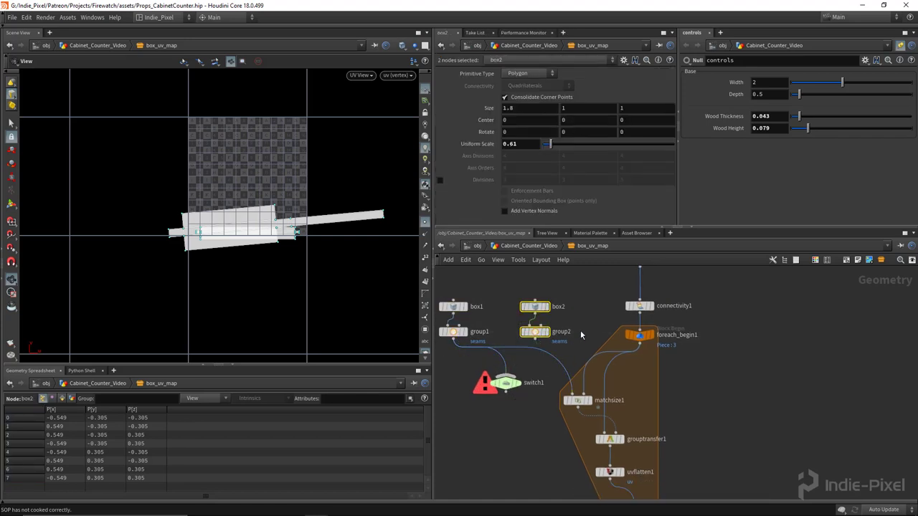
left_click(566, 351)
left_click(534, 340)
left_click(512, 375)
Step: Feed switch1 into matchsize1's first input in place of group1 and widen the network pane
left_click_drag(572, 393, 496, 353)
middle_click_drag(563, 302, 598, 340)
left_click(525, 343)
scroll(597, 340, "down", 1)
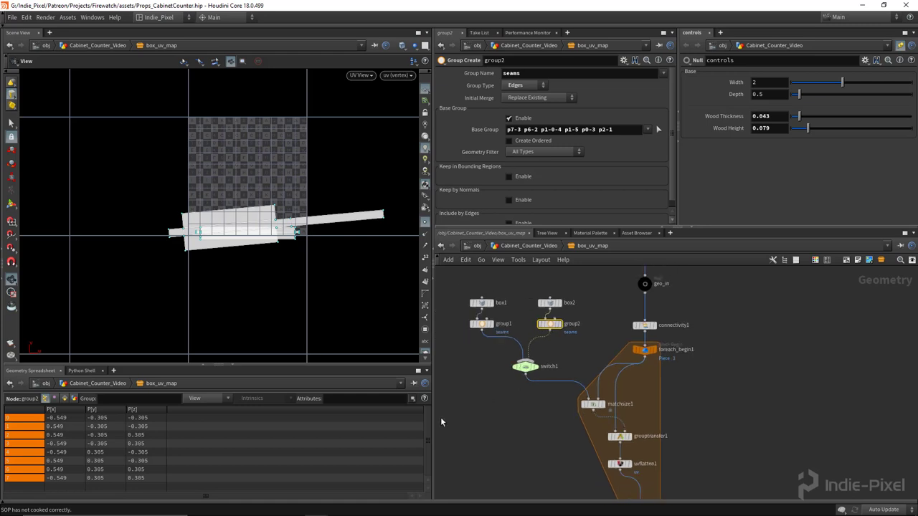
left_click_drag(435, 431, 411, 431)
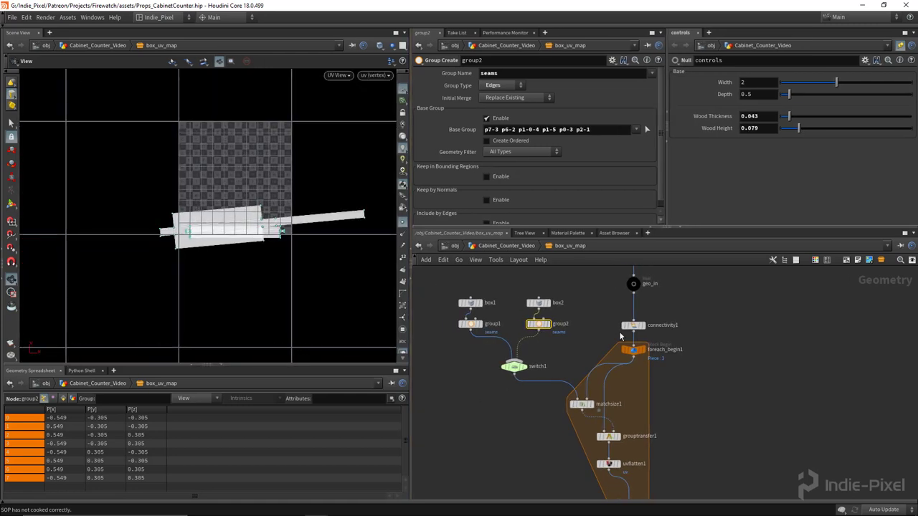
Step: Display foreach_begin1's output briefly and return the display to foreach_end1
middle_click_drag(620, 338, 613, 371)
left_click_drag(635, 357, 639, 349)
left_click(646, 382)
middle_click_drag(672, 440, 667, 351)
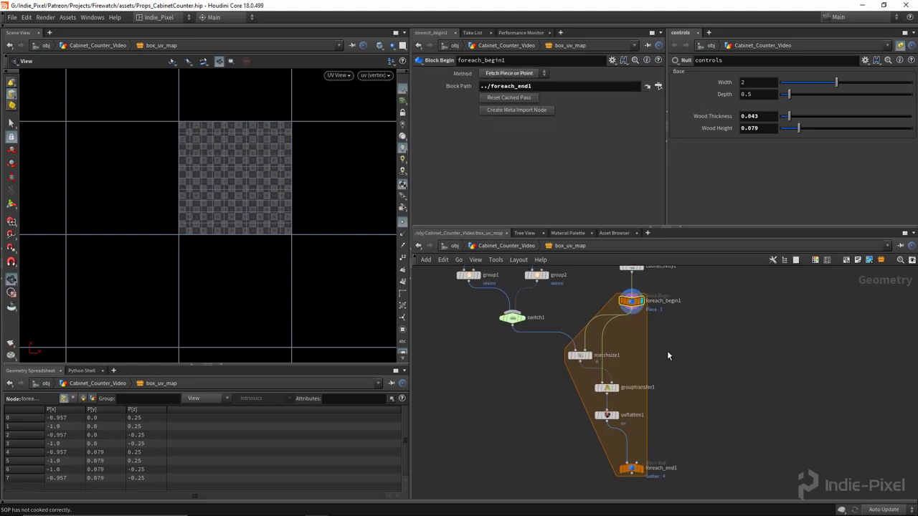
scroll(635, 374, "down", 2)
left_click(631, 450)
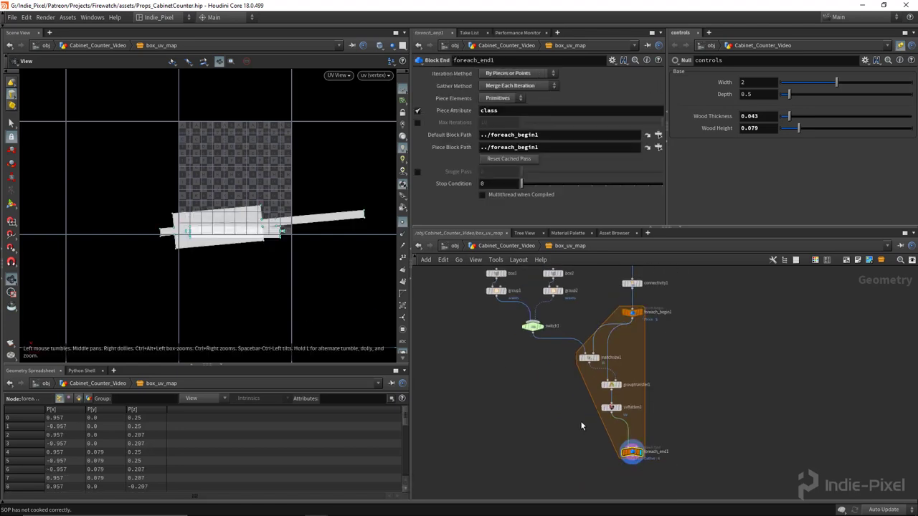
Step: Turn on Single Pass for foreach_end1 and view the isolated plank in an enlarged perspective viewport
left_click(417, 172)
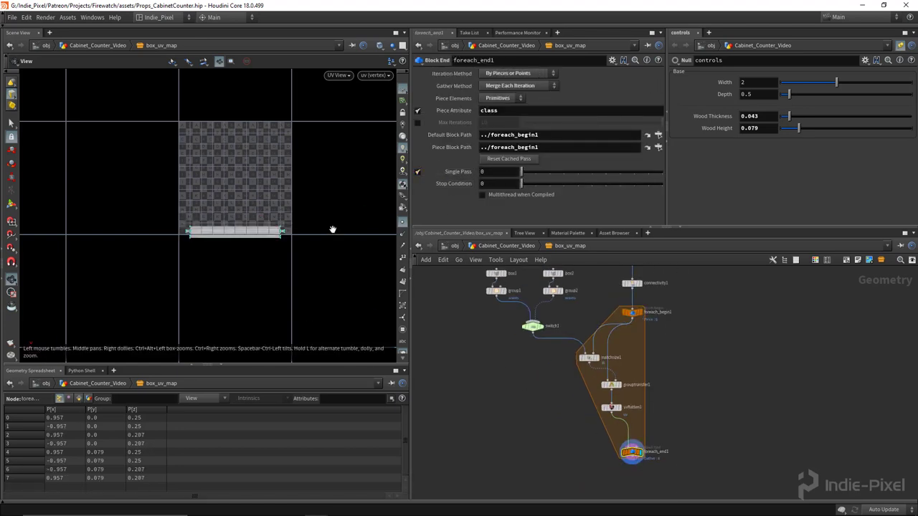
scroll(302, 236, "up", 5)
right_click_drag(527, 235, 493, 239)
right_click_drag(329, 287, 306, 289)
key("space+1")
left_click_drag(306, 289, 191, 319)
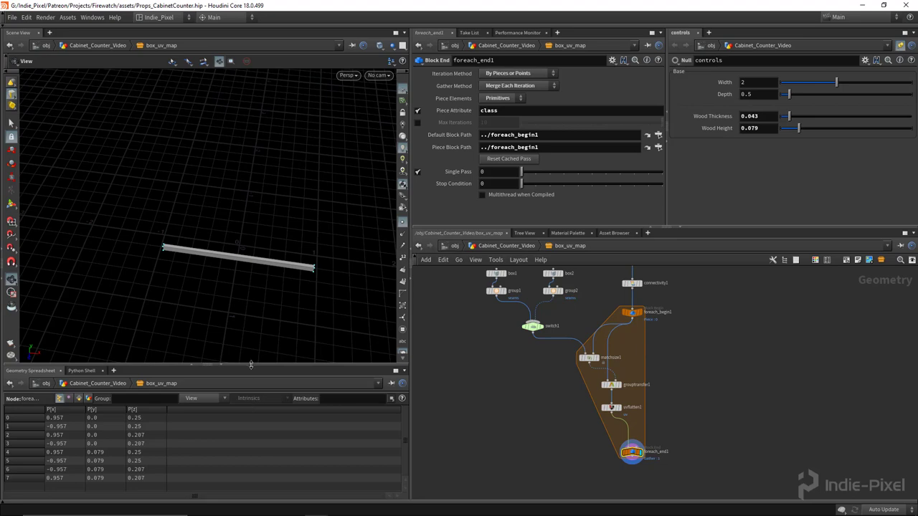
left_click_drag(251, 365, 251, 387)
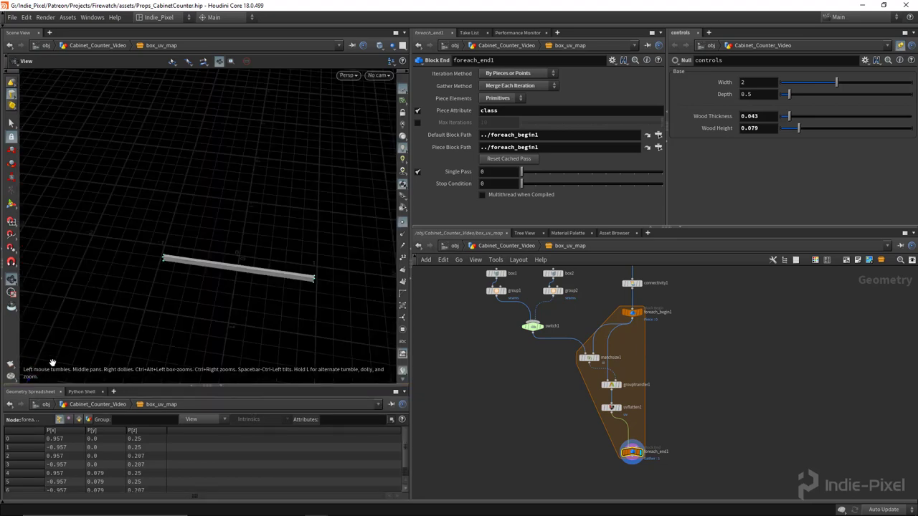
Step: Add an Attribute Wrangle node inside the loop, fed by foreach_begin1
middle_click_drag(656, 304, 648, 350)
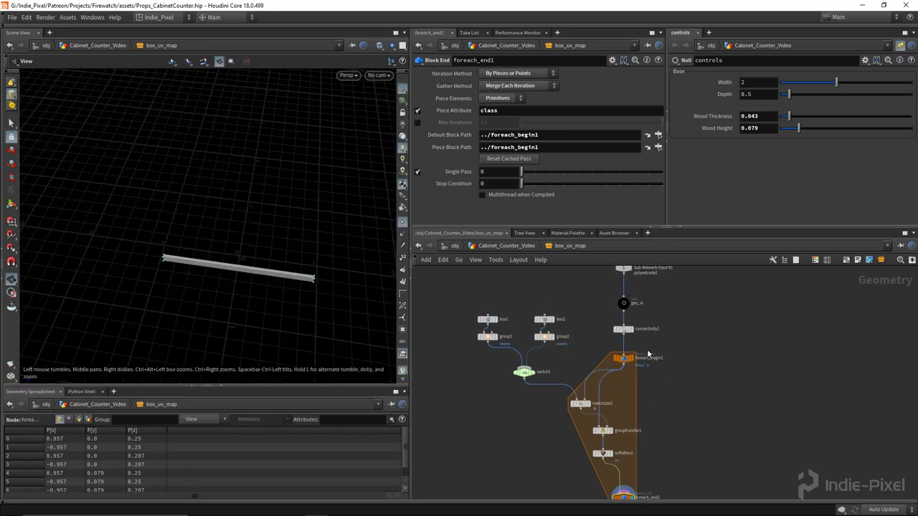
scroll(646, 347, "up", 2)
left_click_drag(615, 369, 612, 357)
scroll(608, 387, "up", 2)
key("Tab")
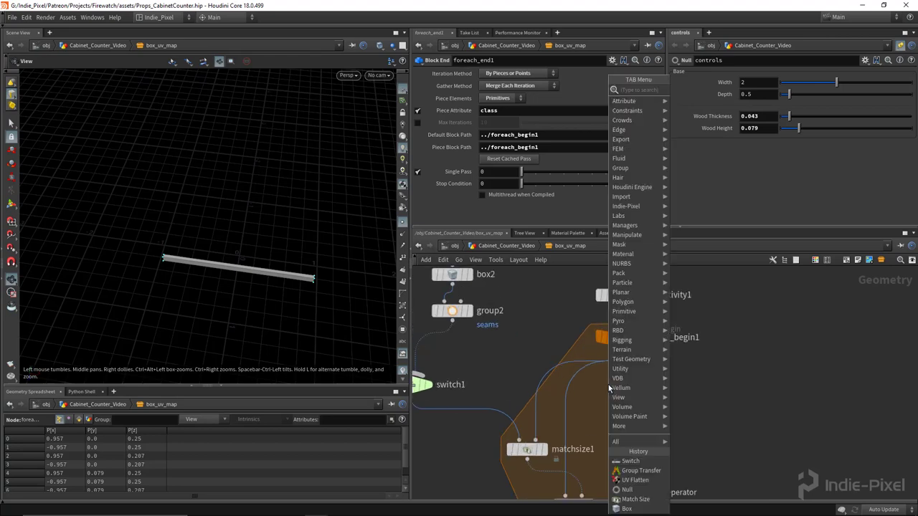
type("wrang")
key("Return")
left_click(608, 385)
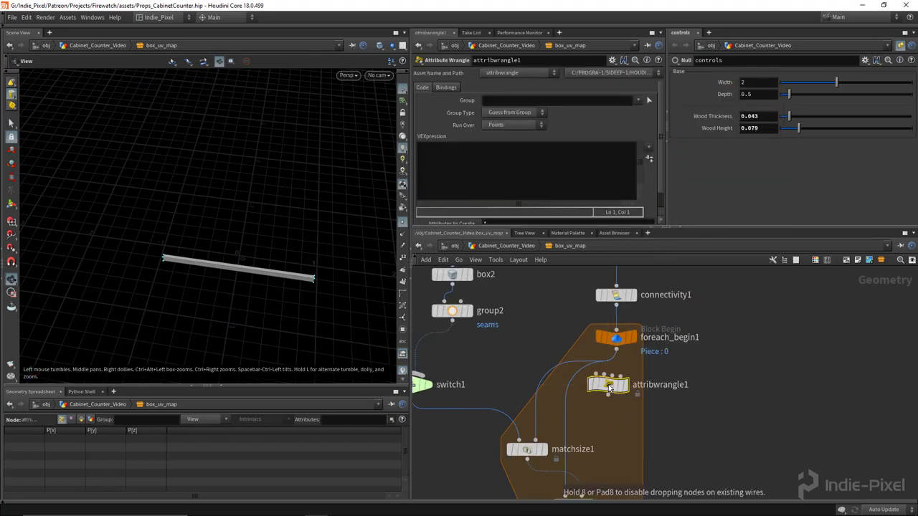
Step: Rename the wrangle check_dir and set it to run over Detail (only once)
double_click(666, 392)
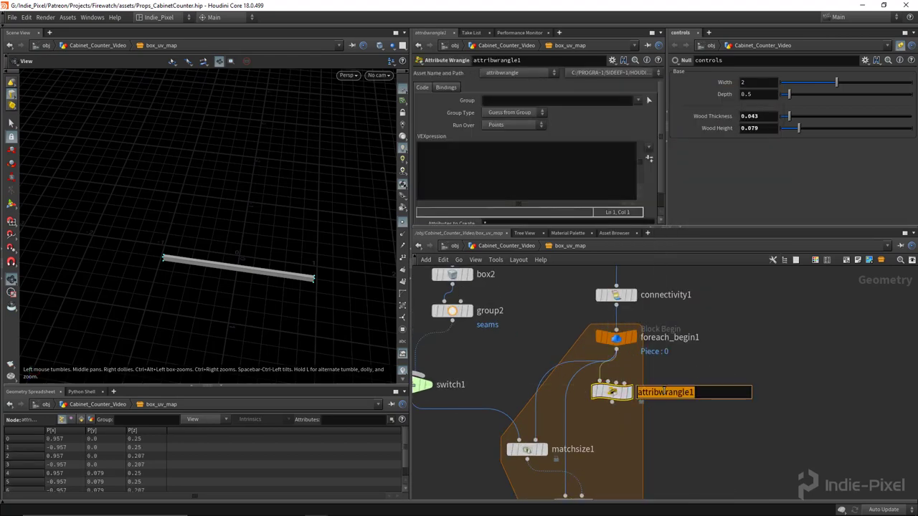
type("check_dir")
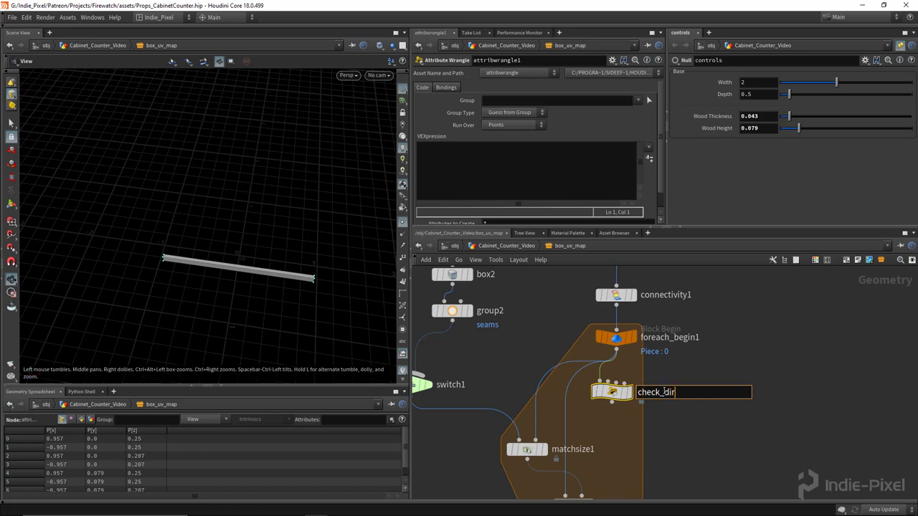
key("Return")
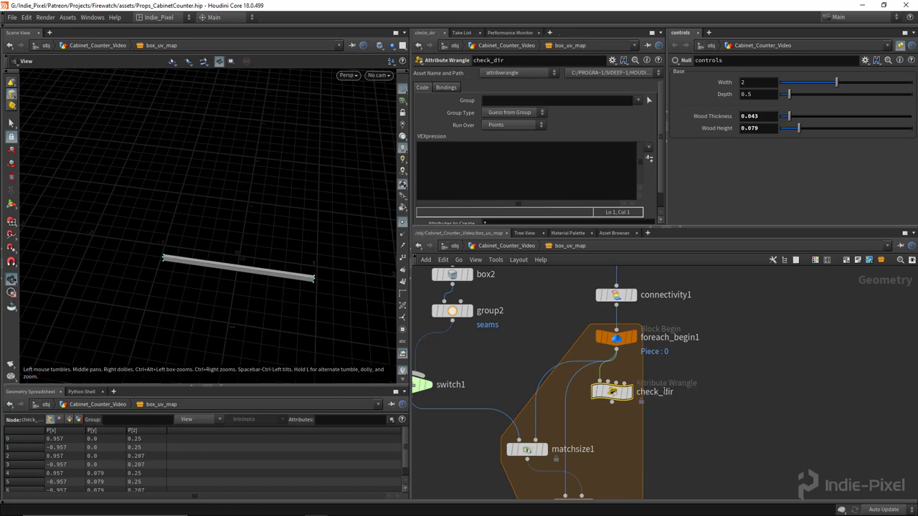
left_click(519, 124)
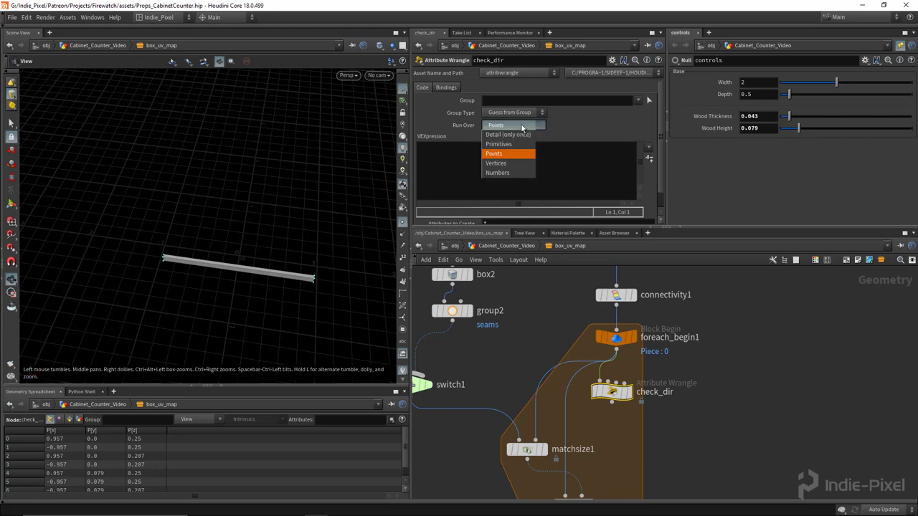
left_click(510, 135)
left_click(531, 177)
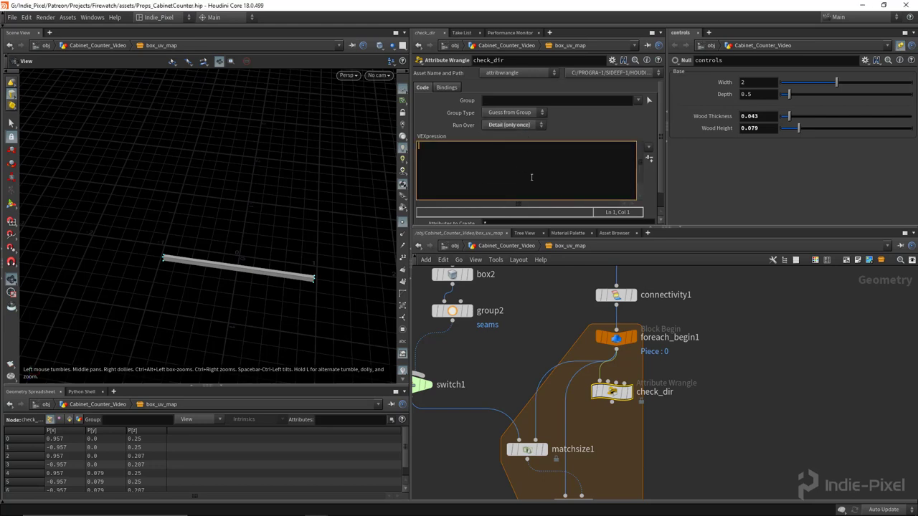
type("i@")
key("BackSpace")
key("BackSpace")
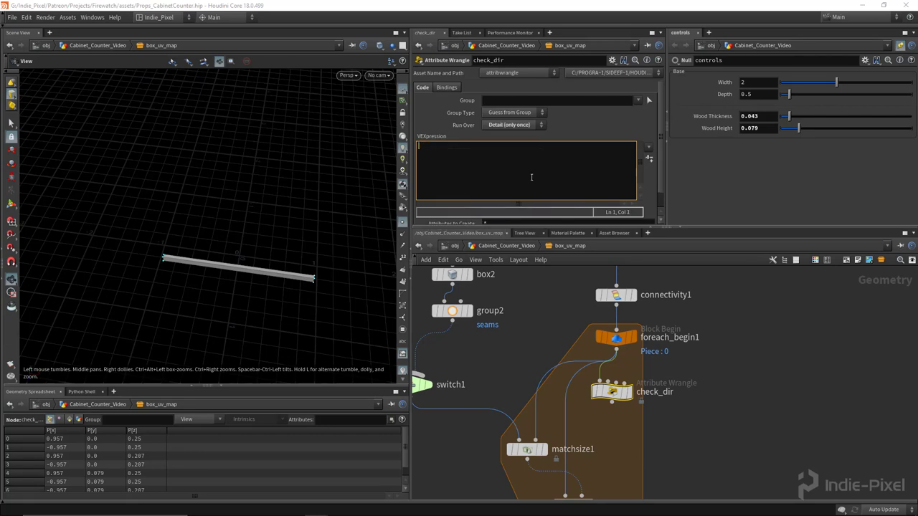
type("vector")
key("BackSpace")
key("BackSpace")
key("BackSpace")
key("BackSpace")
key("BackSpace")
type("float")
key("BackSpace")
key("BackSpace")
key("BackSpace")
key("BackSpace")
key("BackSpace")
key("BackSpace")
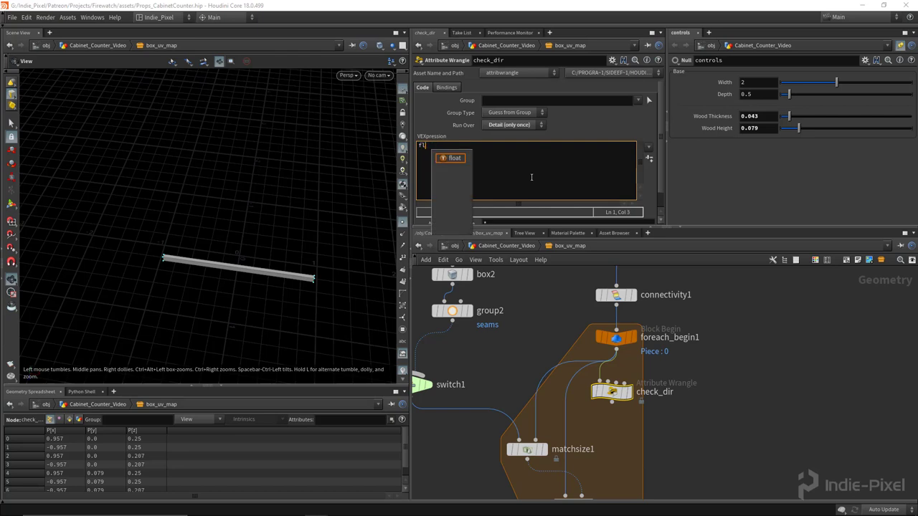
Step: Write the line vector size = getbbox_size(0); in check_dir's VEXpression
type("vector")
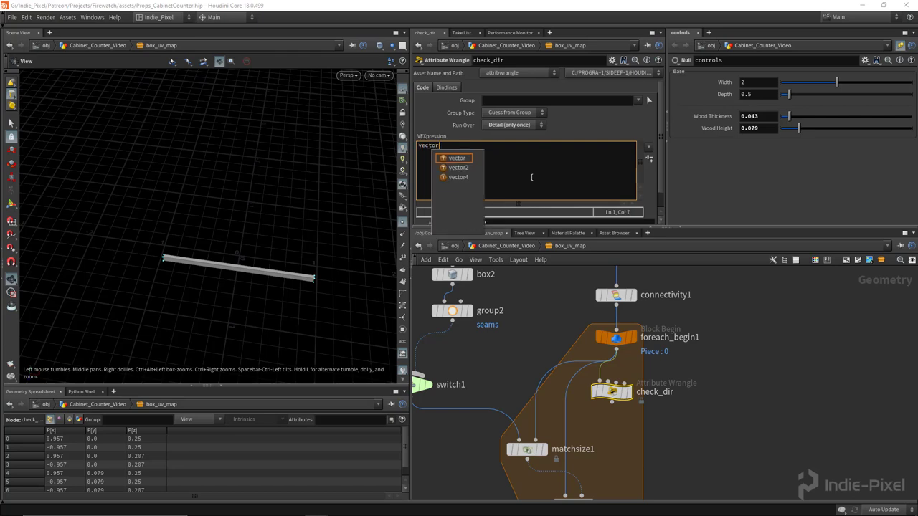
type(" size")
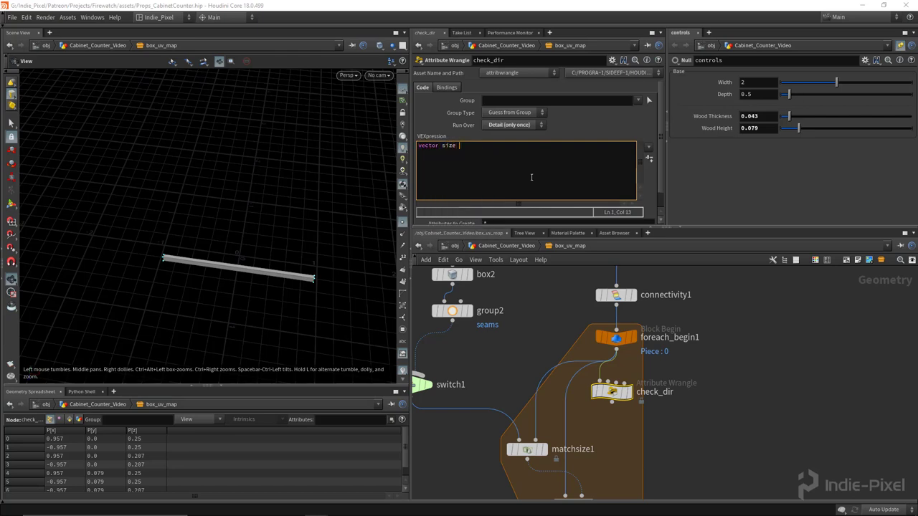
type(" = get")
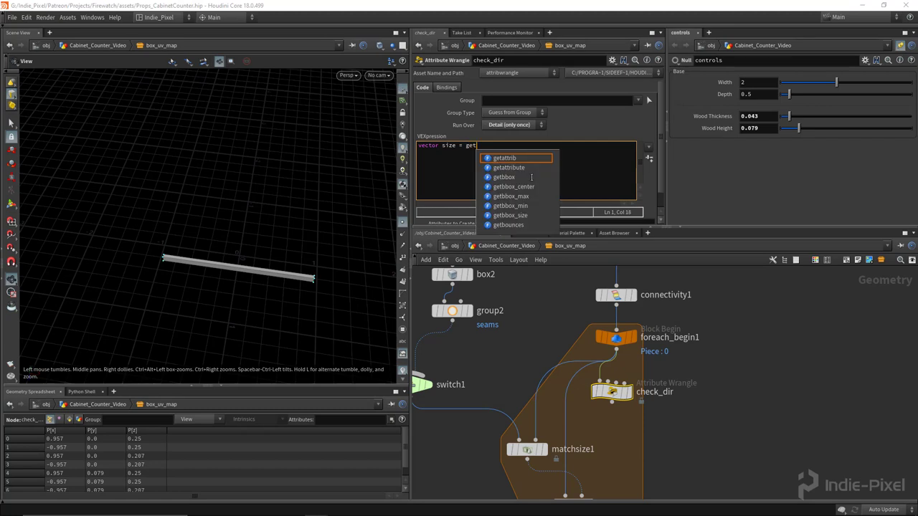
key("Down")
key("Down")
key("Down")
key("Down")
key("Down")
key("Down")
key("Return")
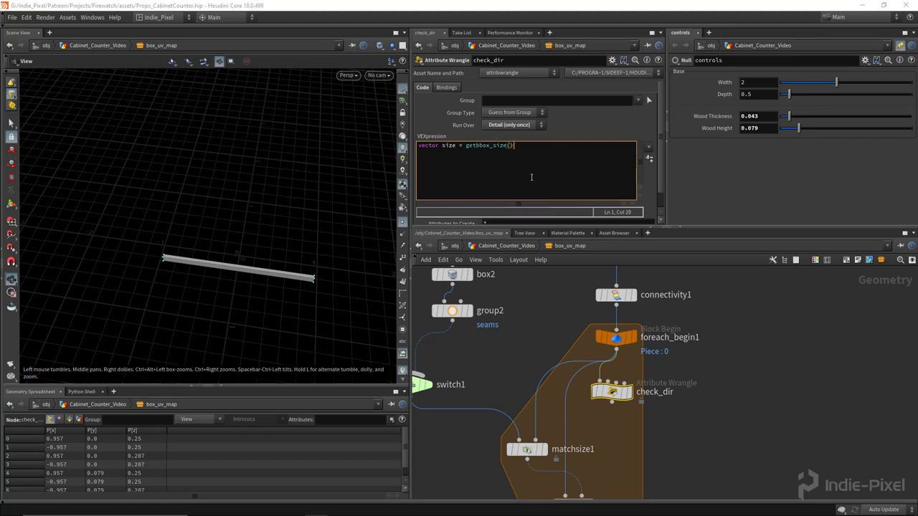
type("0, ")
type(";")
Step: Add the condition if(size.z > size.x) on the line after the size declaration
key("Return")
type("if(size")
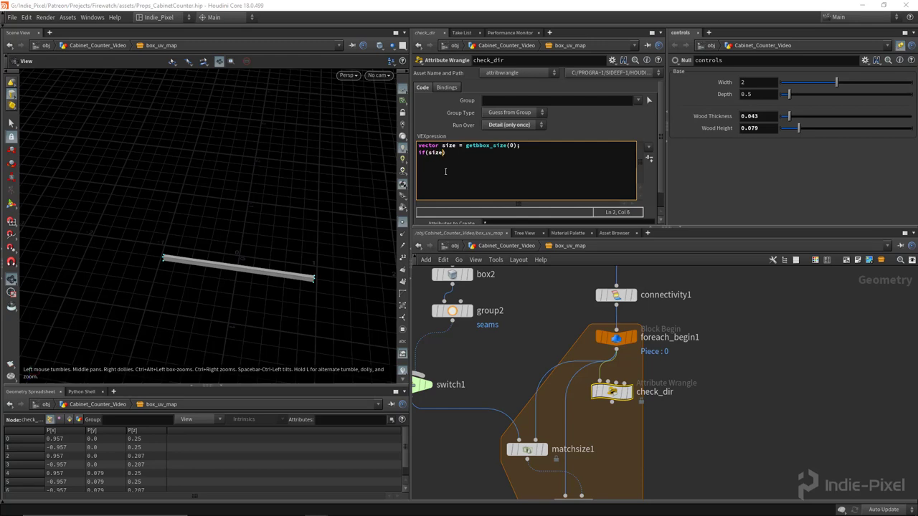
type(".z > size.x")
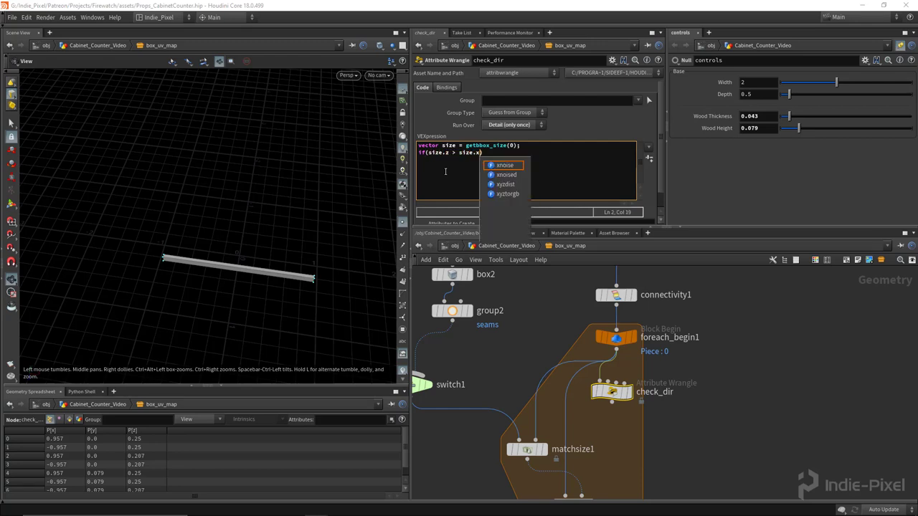
type(")")
key("Return")
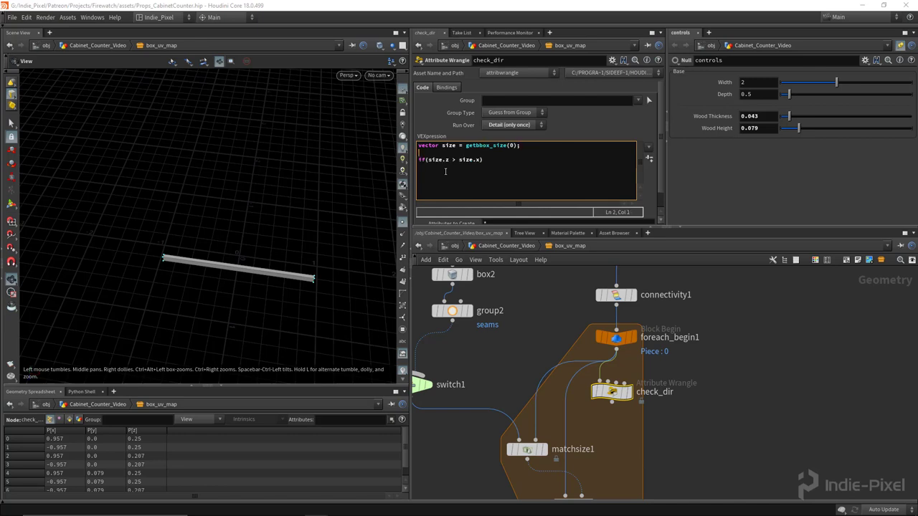
type("ifswitch = 0;")
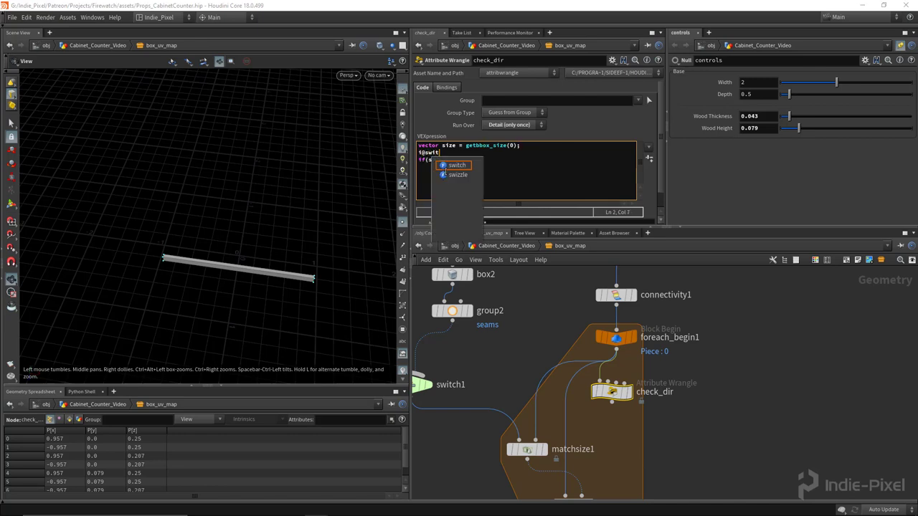
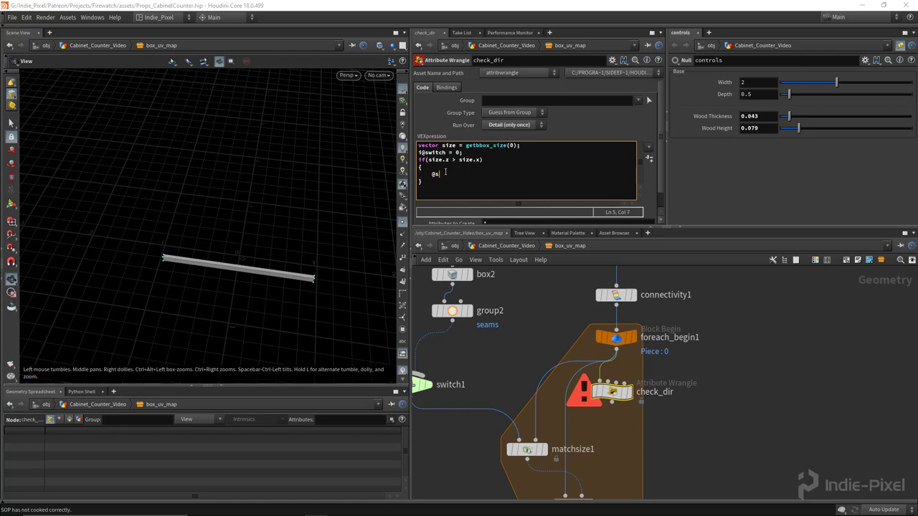
type("witch = 1;")
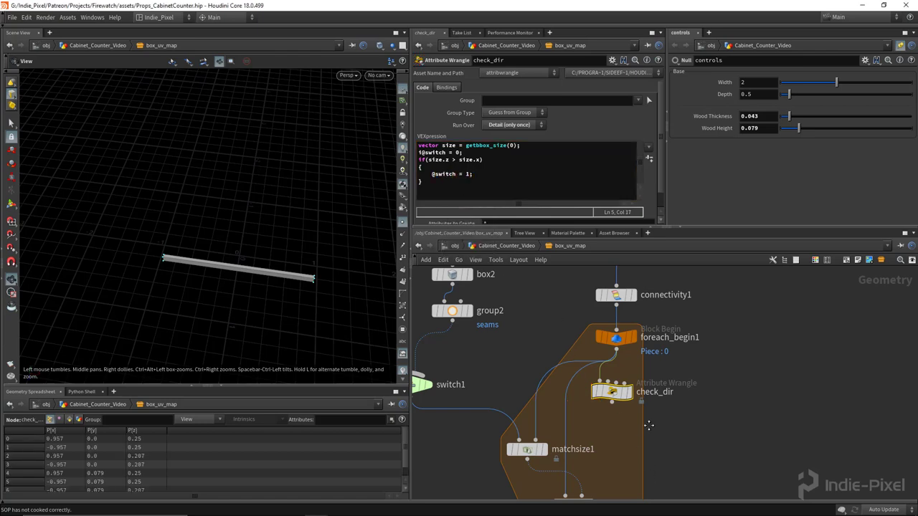
Step: Route check_dir's output into matchsize1's second input and grouptransfer1's first input in place of foreach_begin1
middle_click_drag(647, 424, 666, 352)
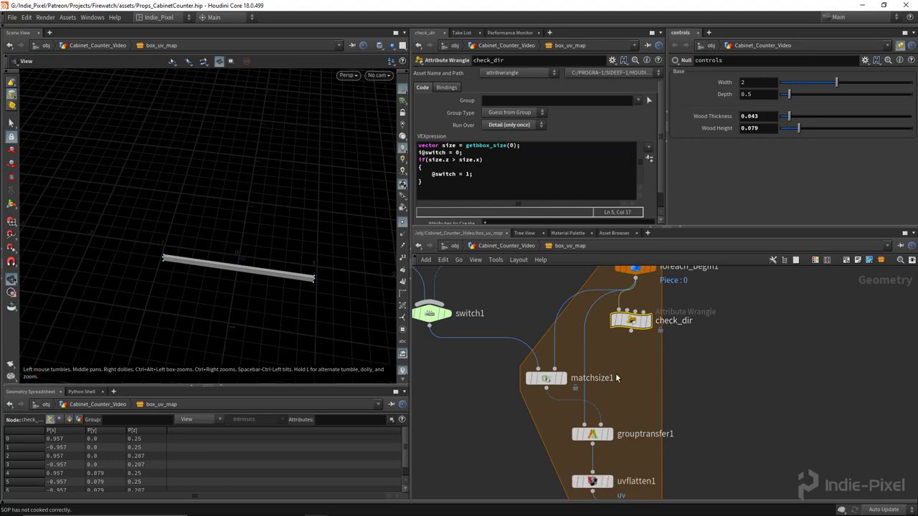
left_click_drag(631, 336, 585, 424)
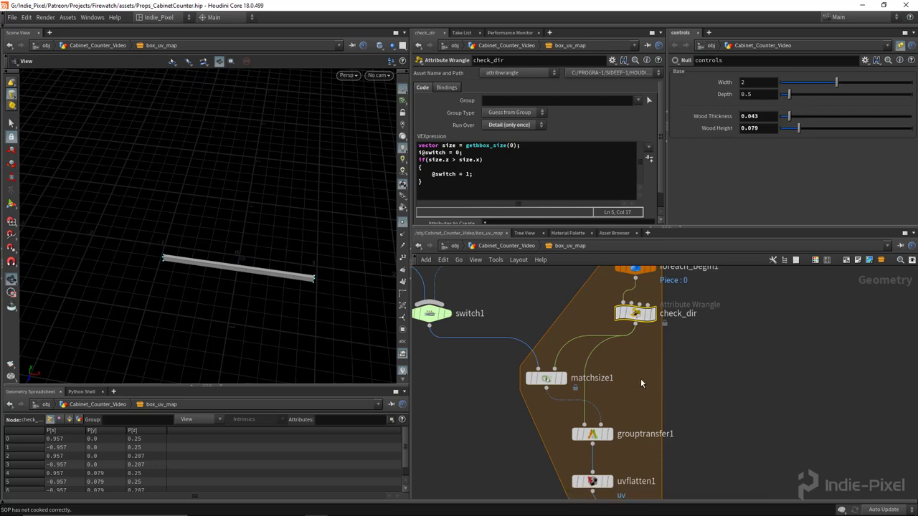
Step: Set switch1's Select Input to the expression detail("../check_dir/", "switch", 0)
scroll(640, 378, "down", 4)
scroll(621, 383, "up", 5)
left_click(583, 373)
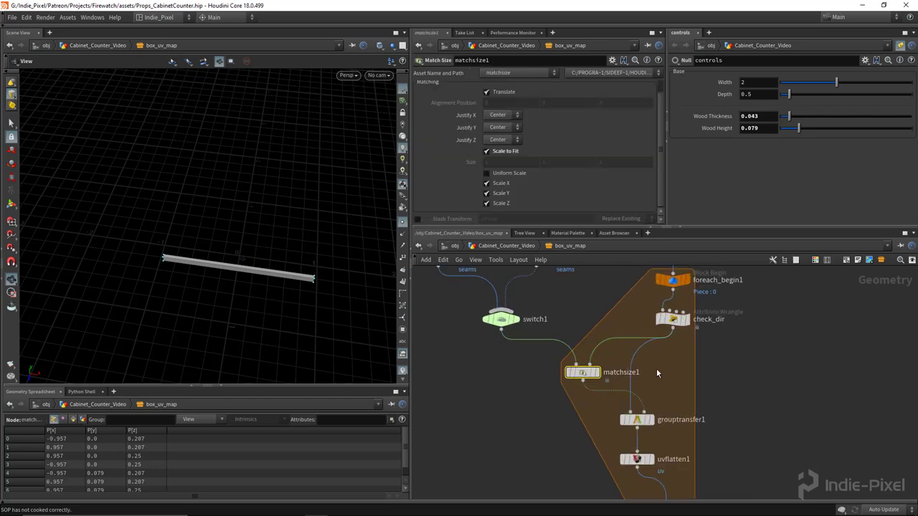
middle_click_drag(614, 347, 625, 375)
left_click(499, 379)
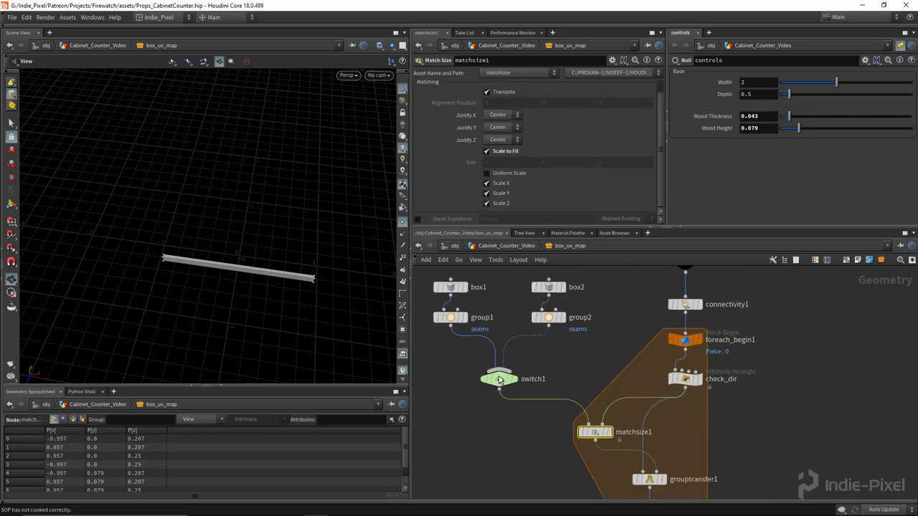
left_click(498, 76)
type("det")
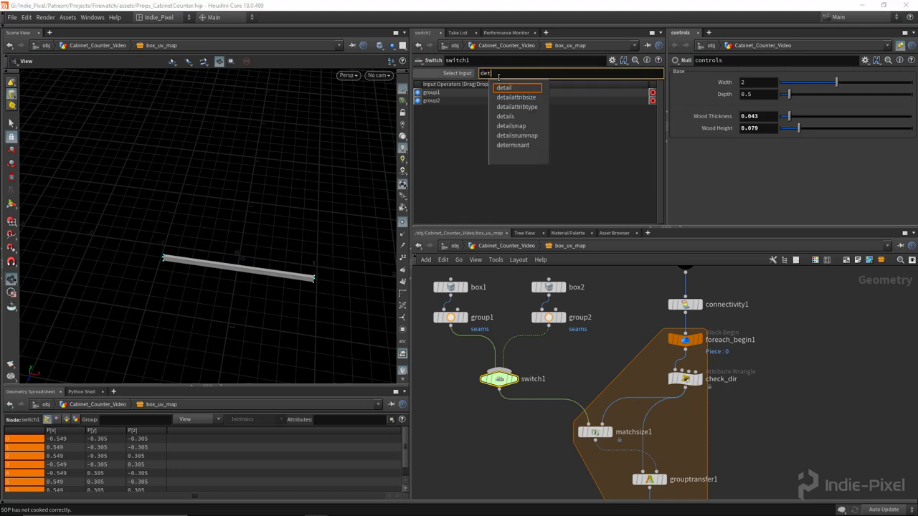
type("ail()")
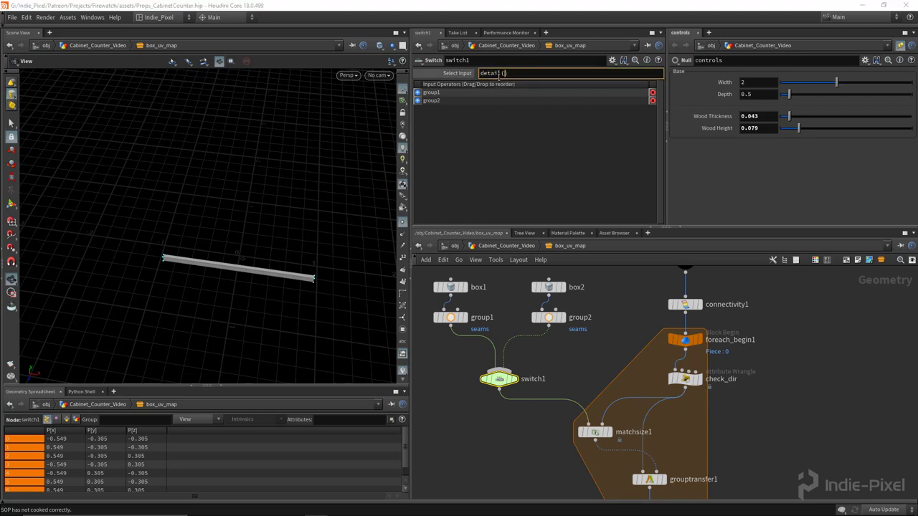
type("\"../")
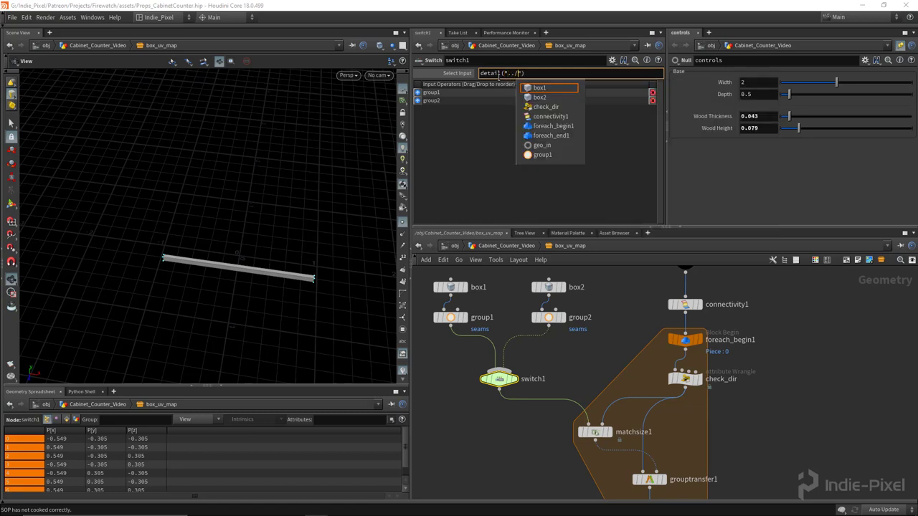
type("check_dir/\"")
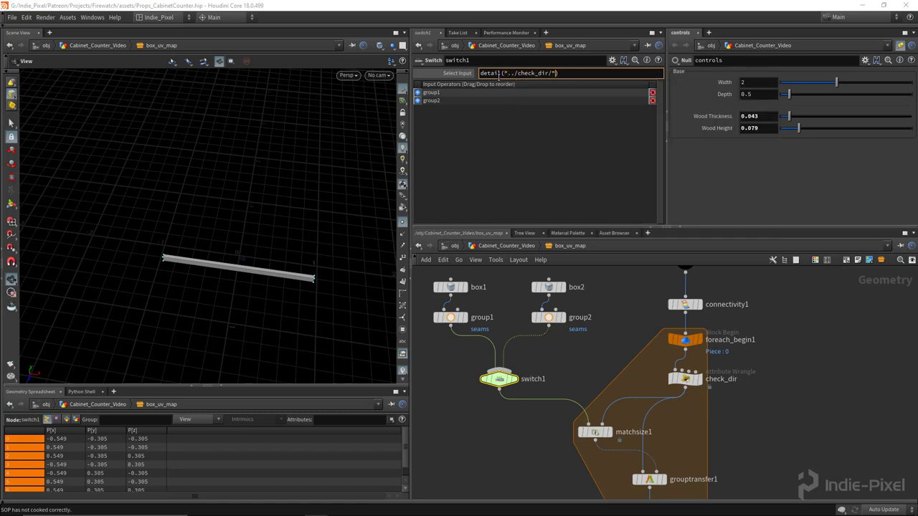
type(", \"")
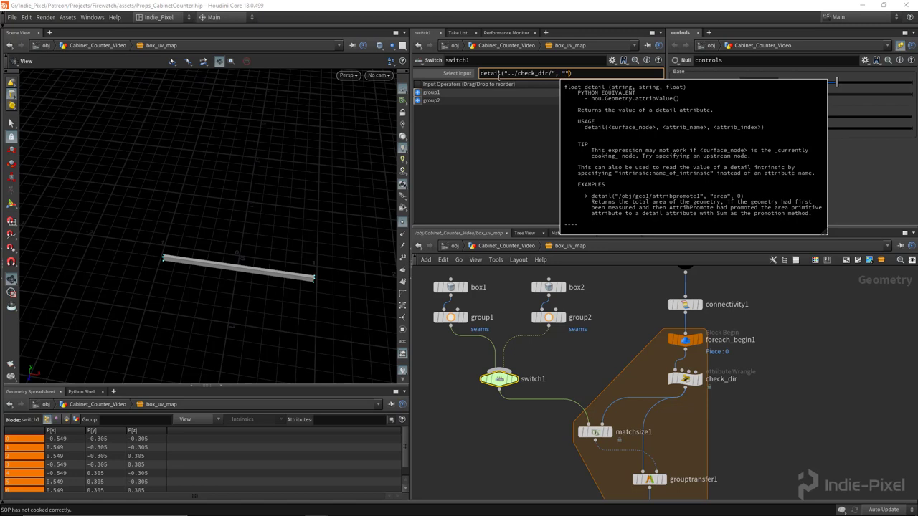
type("switch")
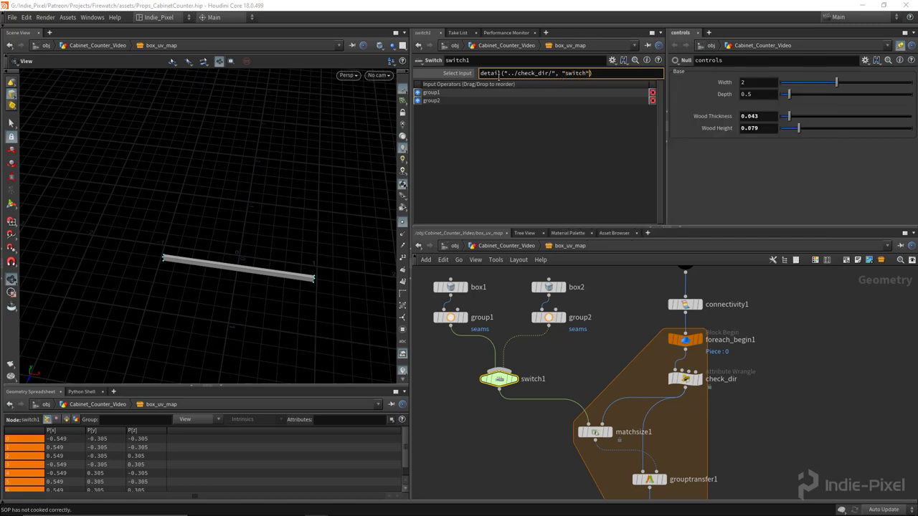
type("\", 0")
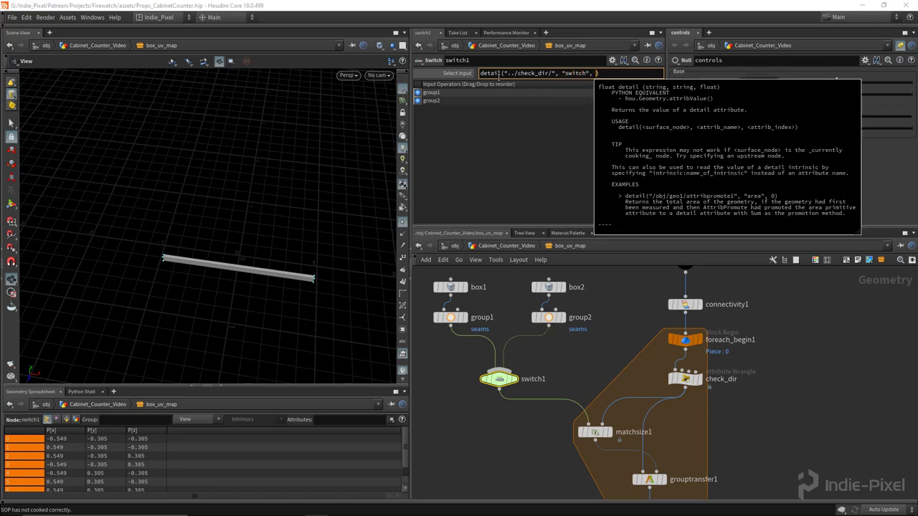
key("Return")
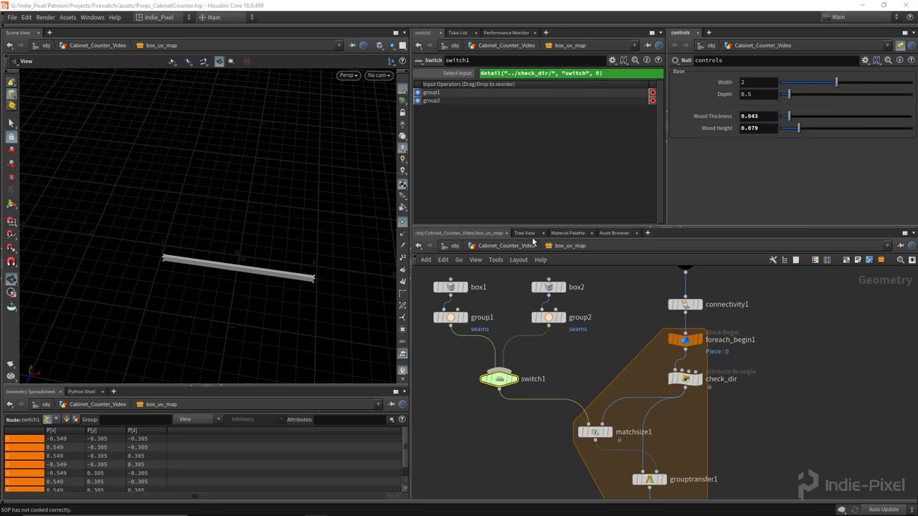
Step: Turn off Single Pass on foreach_end1 and check the UV layout of all planks in the UV view
middle_click_drag(632, 394, 612, 279)
middle_click_drag(655, 442, 647, 410)
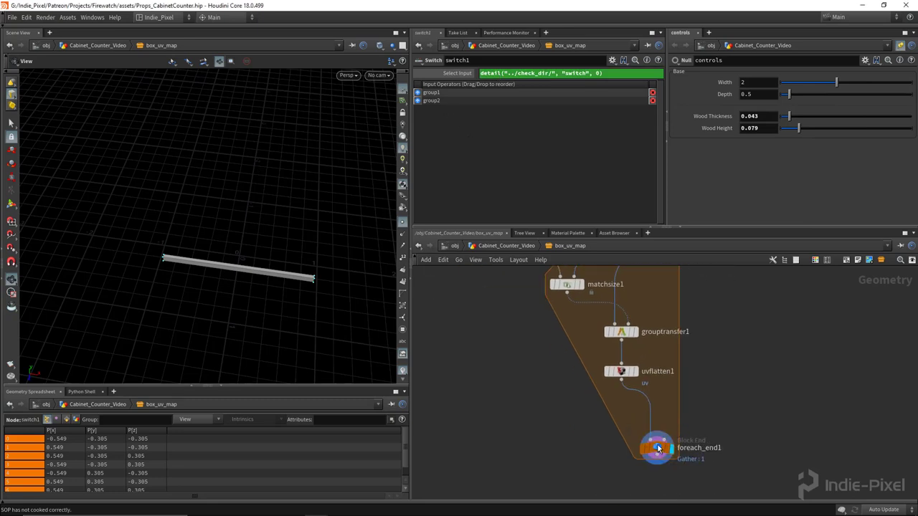
left_click(657, 446)
left_click(417, 172)
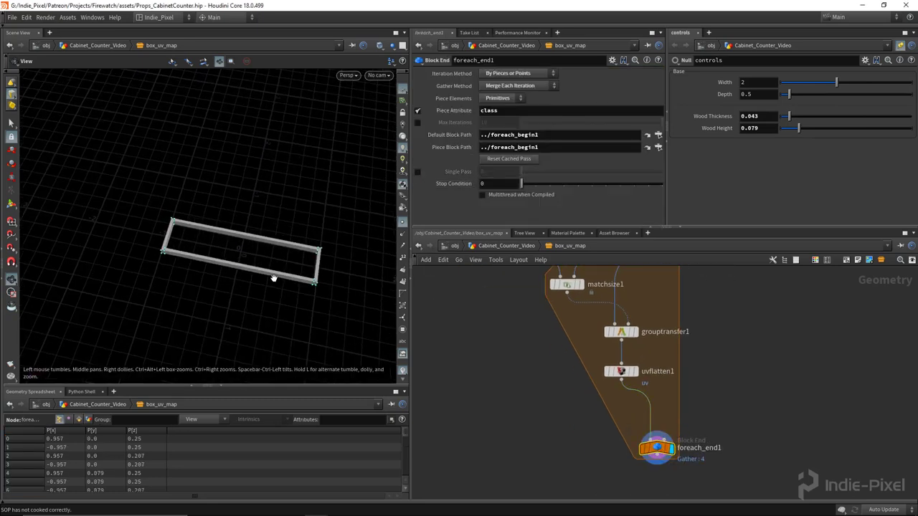
key("space+5")
scroll(303, 263, "down", 5)
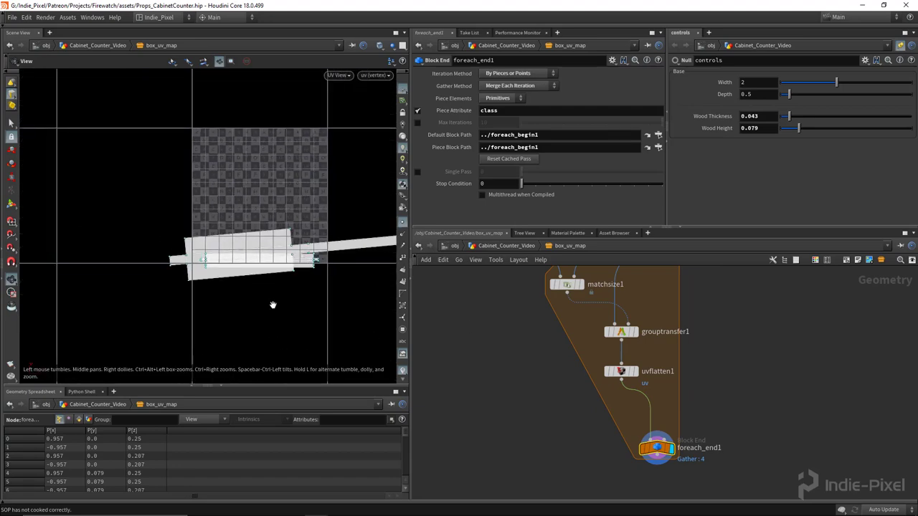
scroll(462, 336, "down", 3)
Step: Display box2 in the perspective view and set its X size to 1 and Z size to 2.7
scroll(549, 327, "up", 6)
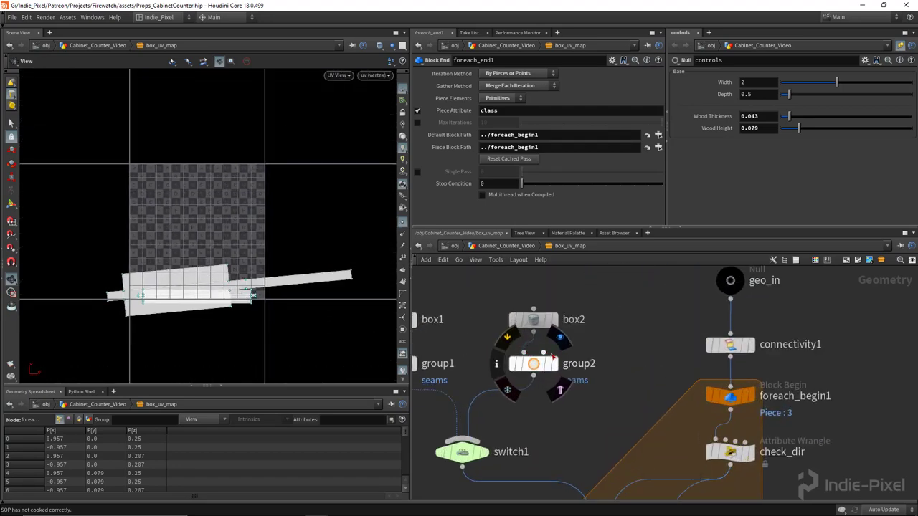
left_click(535, 321)
left_click(553, 321)
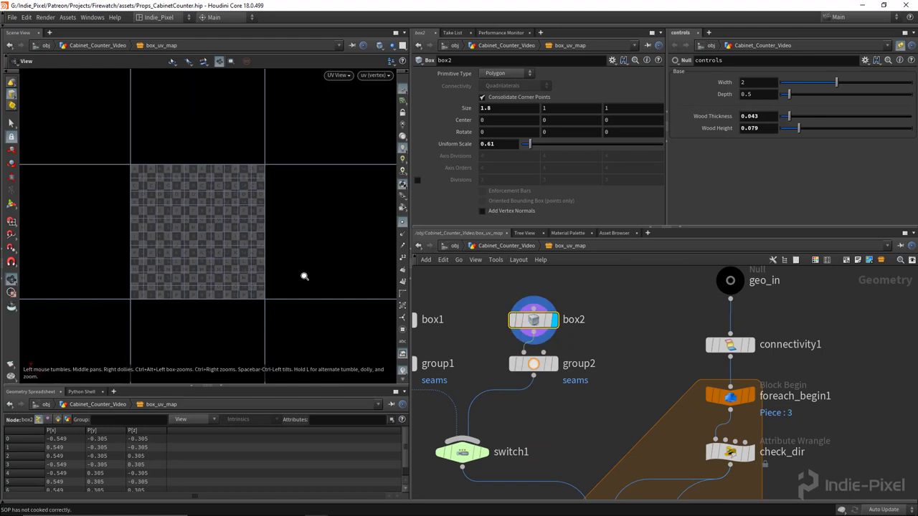
key("space+1")
left_click_drag(241, 278, 313, 283)
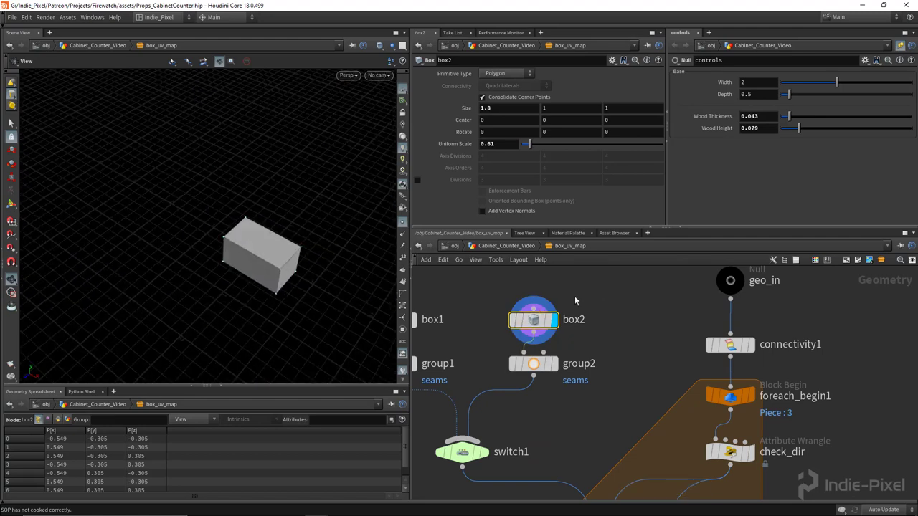
left_click(511, 107)
type("1")
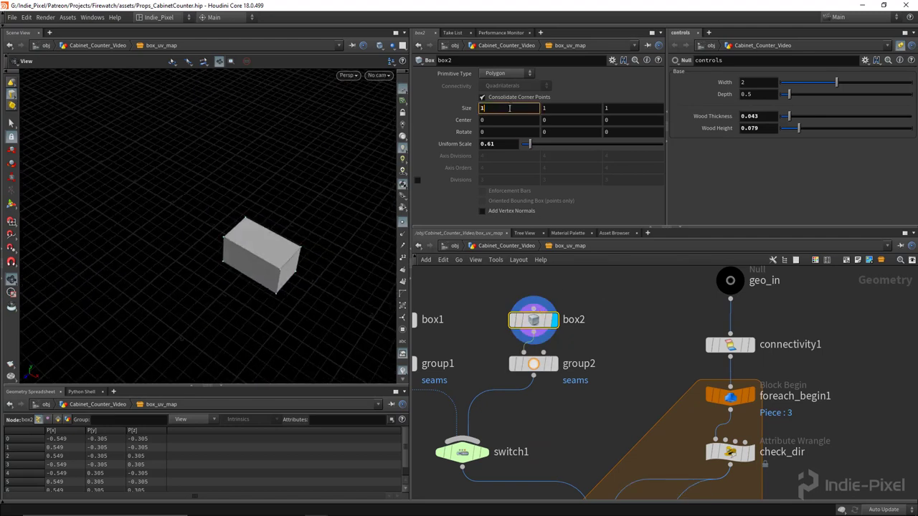
key("Return")
middle_click_drag(615, 107, 674, 108)
Step: Replace group2's base group with box2's four vertical edges, both short bottom edges and one long bottom edge
left_click(534, 366)
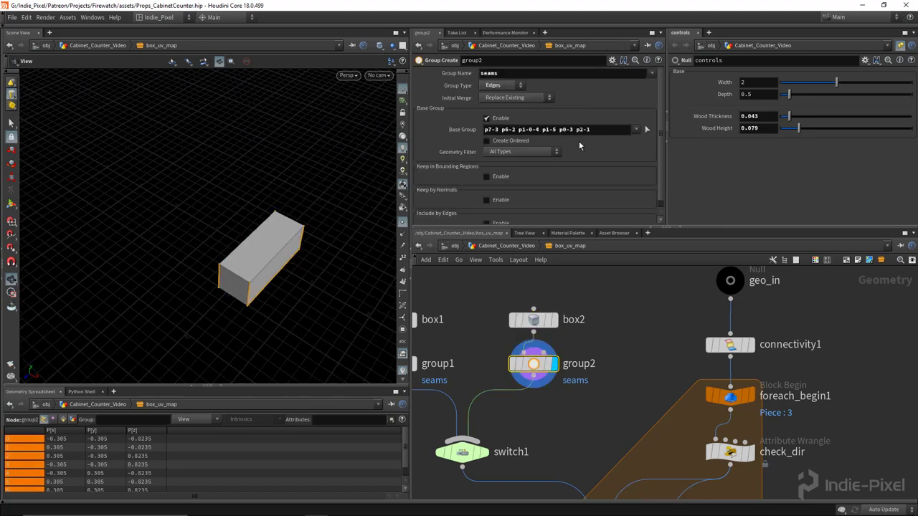
triple_click(617, 132)
key("BackSpace")
left_click(647, 129)
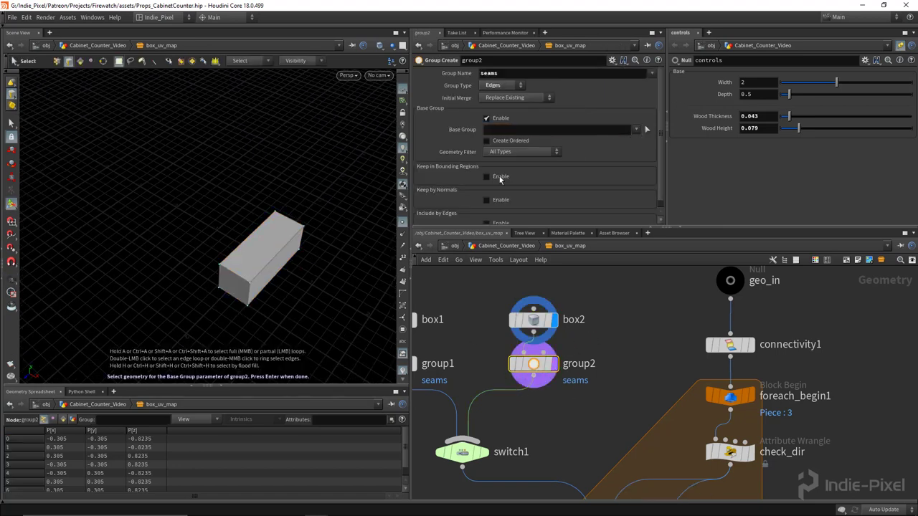
scroll(293, 258, "up", 3)
left_click_drag(270, 262, 240, 254, "alt")
scroll(239, 254, "up", 1)
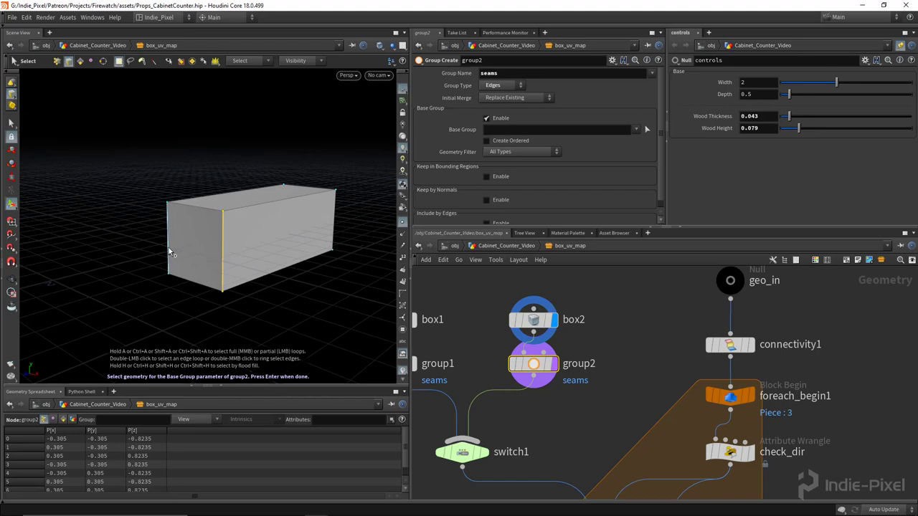
left_click_drag(192, 287, 219, 245, "alt")
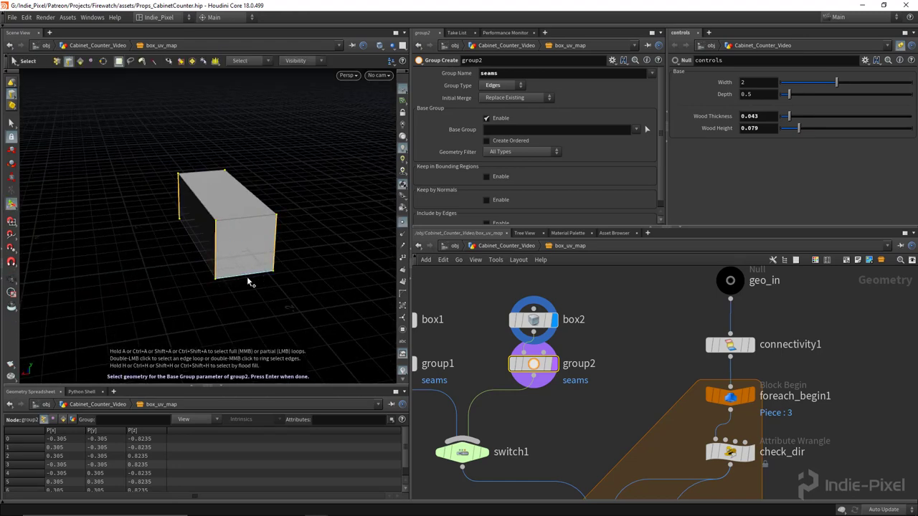
left_click_drag(247, 282, 265, 262, "alt")
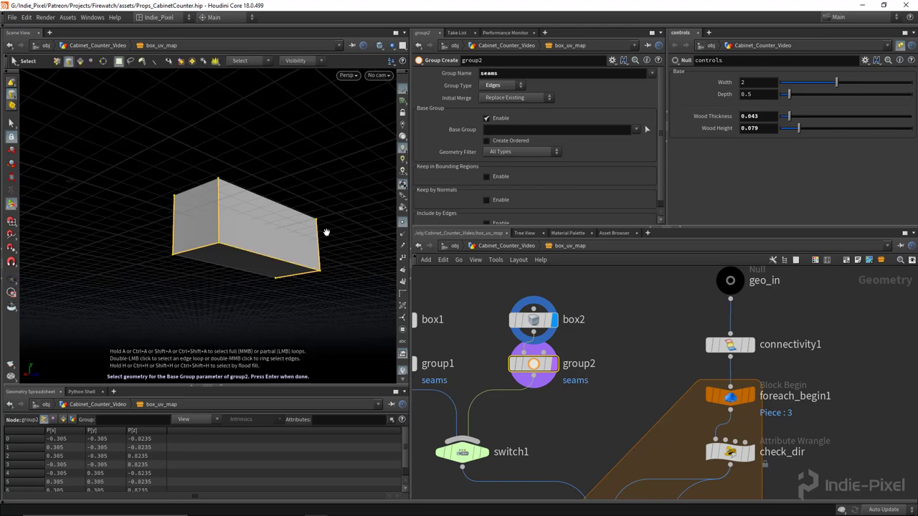
left_click_drag(325, 233, 241, 249, "alt")
key("Return")
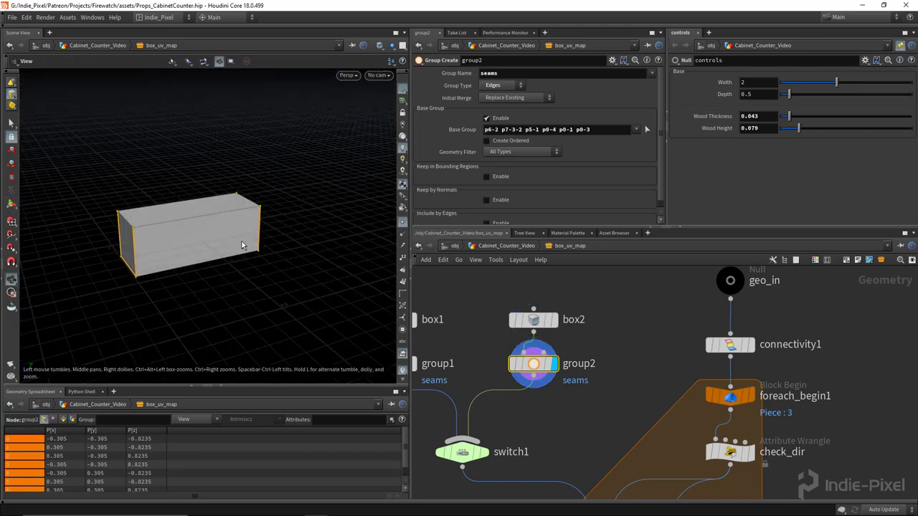
Step: Display foreach_end1's output and examine the flattened plank UVs in the UV view
scroll(655, 461, "down", 5)
scroll(636, 420, "up", 6)
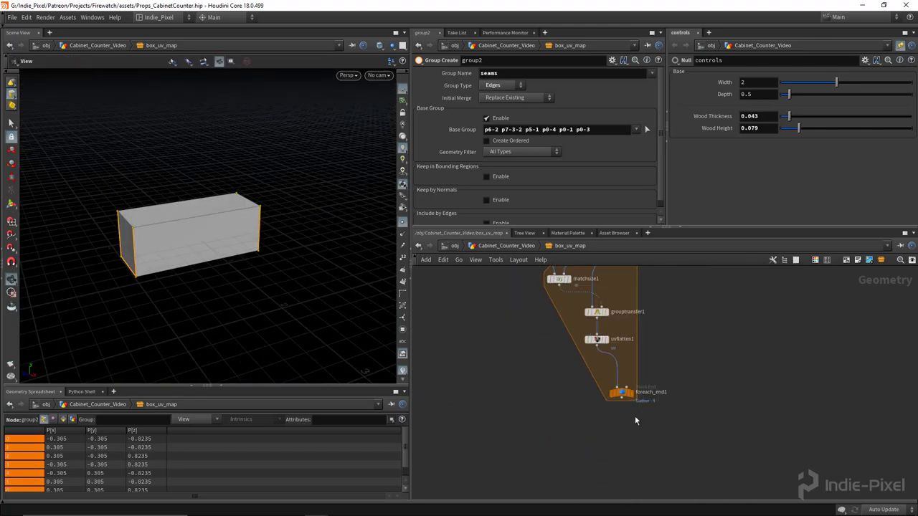
left_click(631, 393)
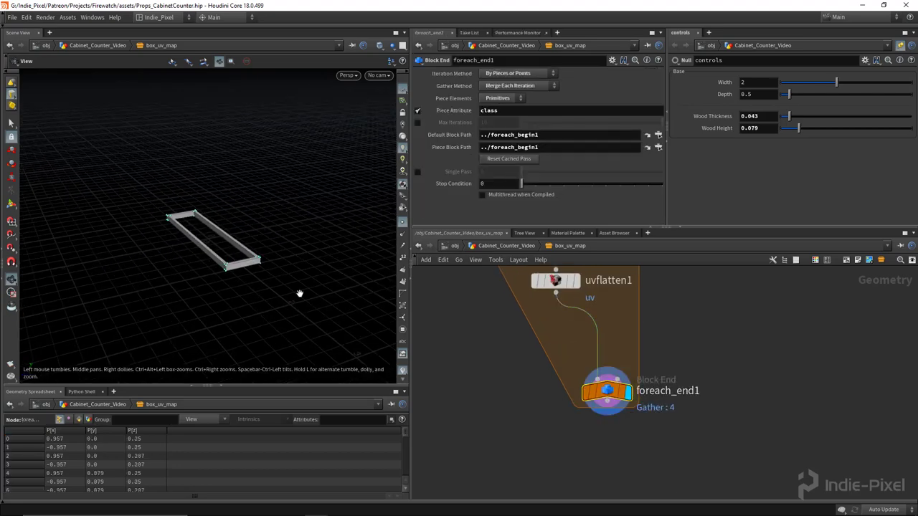
key("space+5")
scroll(299, 289, "up", 5)
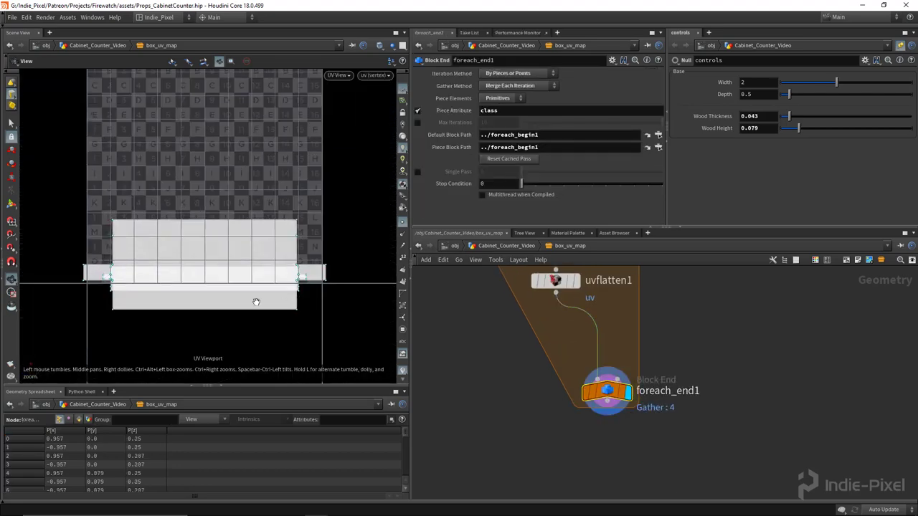
scroll(241, 269, "down", 5)
scroll(555, 387, "down", 5)
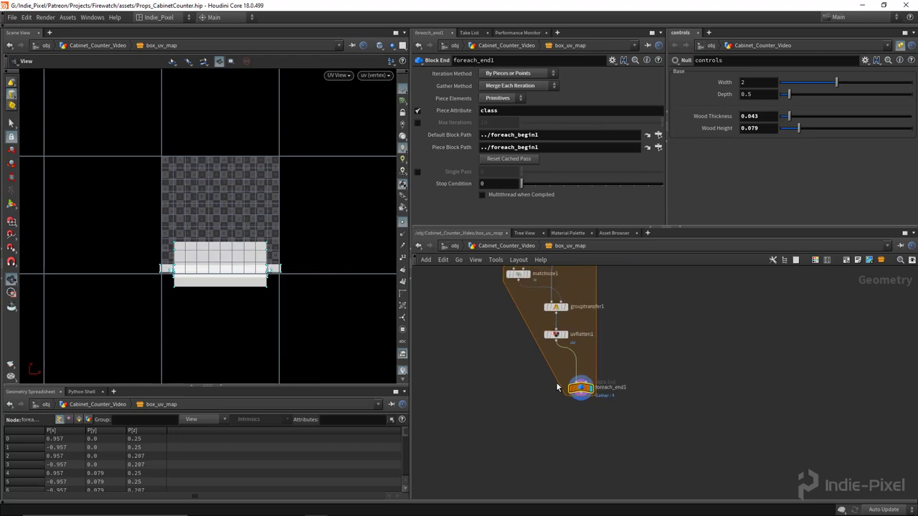
Step: Shift the two box and group branches with switch1, plus matchsize1, farther away from the main node chain
middle_click_drag(554, 445, 608, 492)
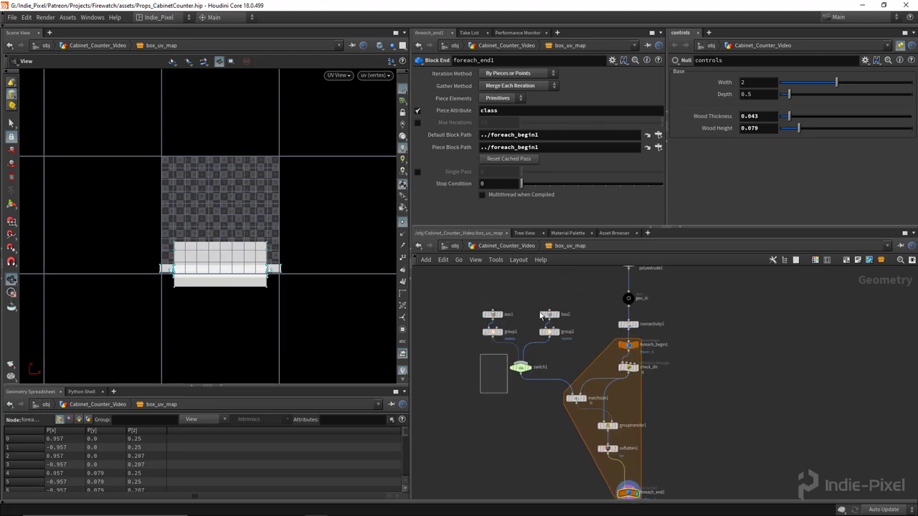
left_click_drag(573, 287, 479, 393)
left_click_drag(522, 367, 508, 368)
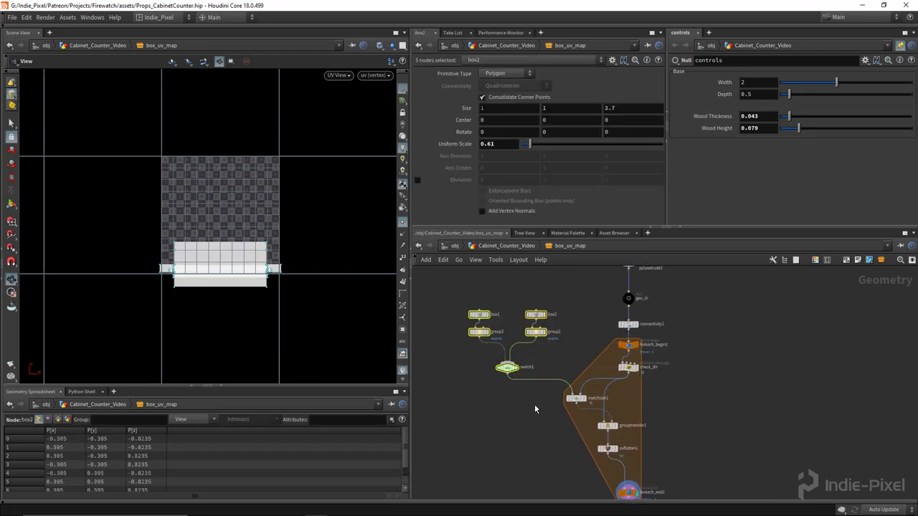
left_click(569, 379)
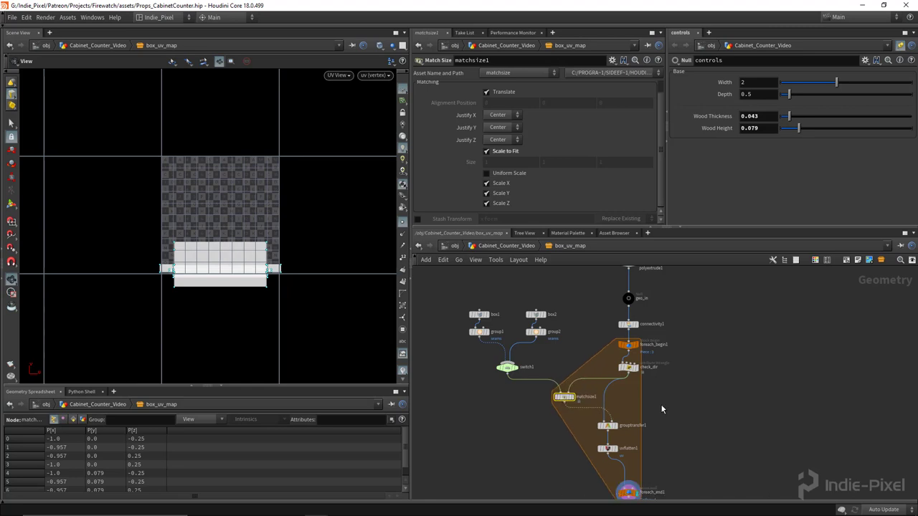
scroll(300, 300, "up", 2)
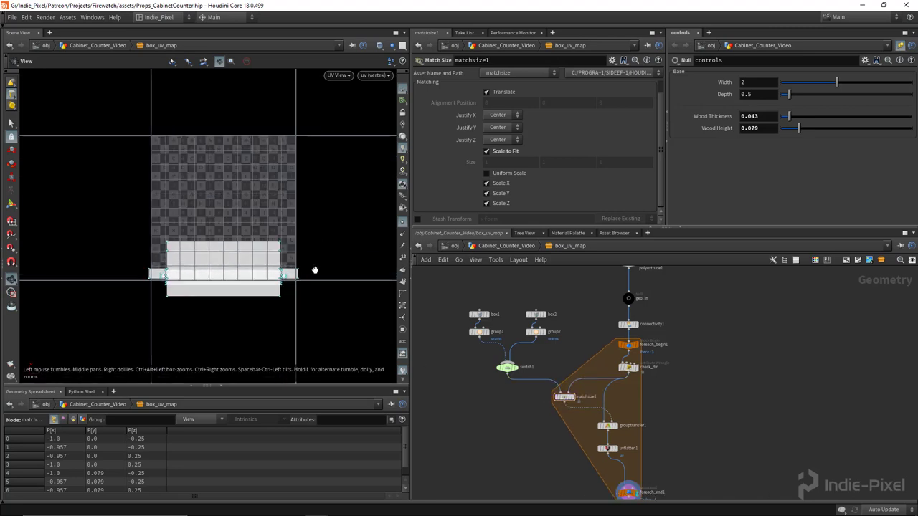
Step: Add an Output node below foreach_end1, wire the loop's result into it, and return to the Cabinet_Counter_Video network
scroll(632, 287, "down", 2)
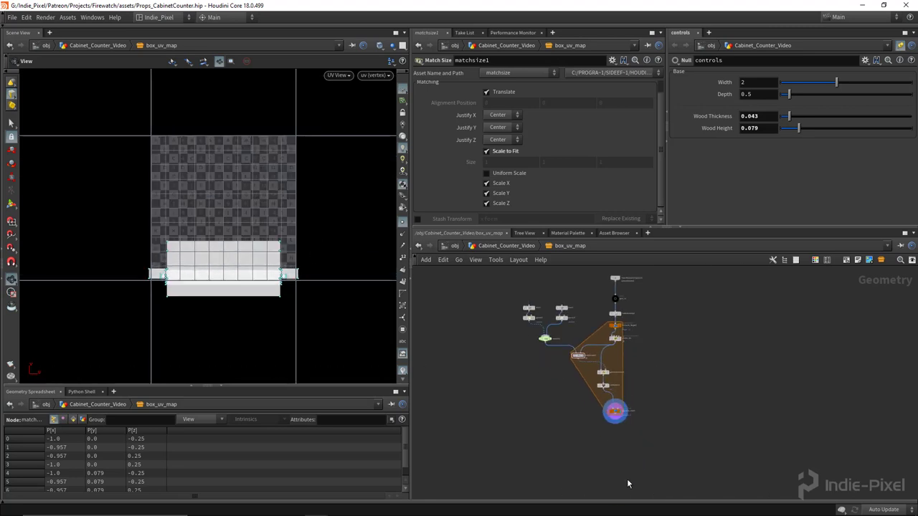
scroll(613, 436, "up", 5)
key("Tab")
type("out")
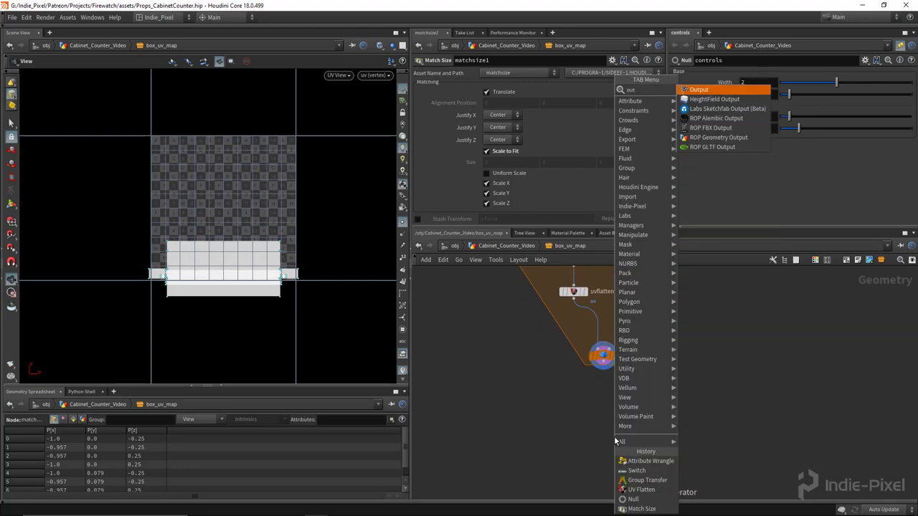
key("Return")
left_click(603, 412)
left_click(602, 403)
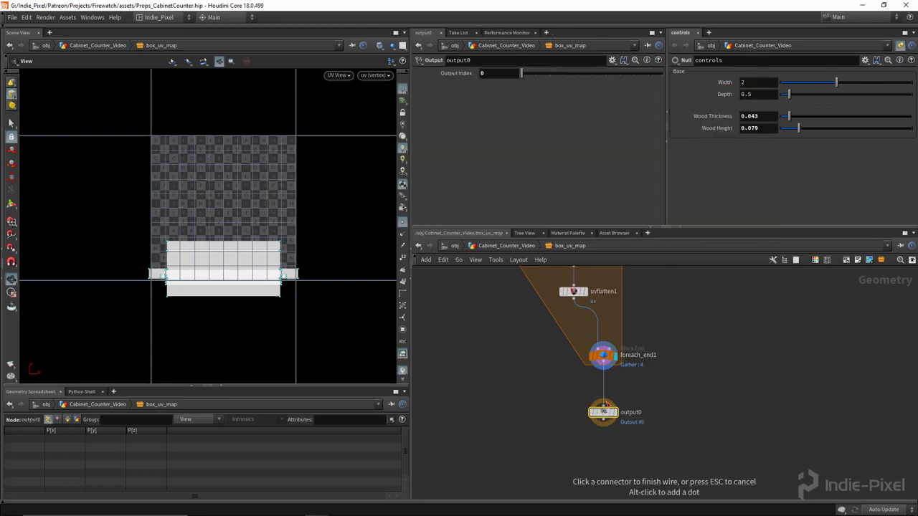
left_click(603, 367)
key("u")
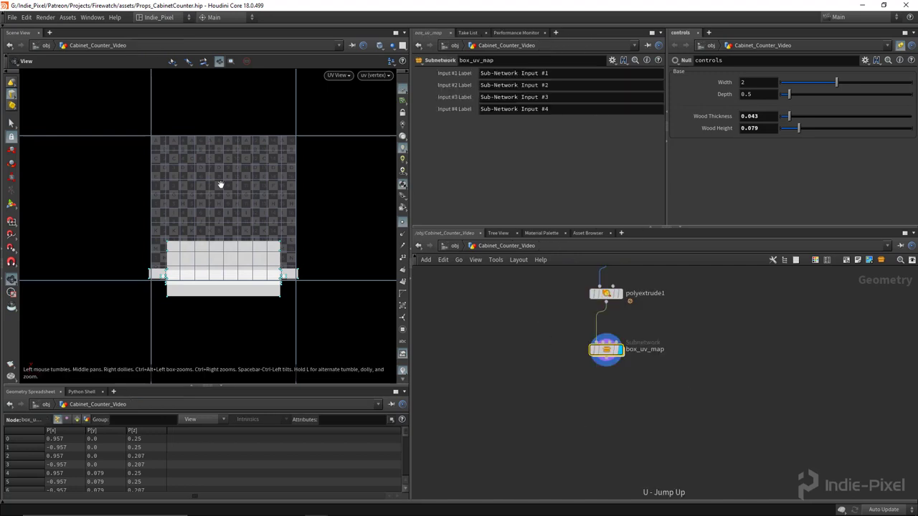
Step: Return to the perspective view, add a PolyBevel node wired below box_uv_map, display it, and save the scene
key("space+1")
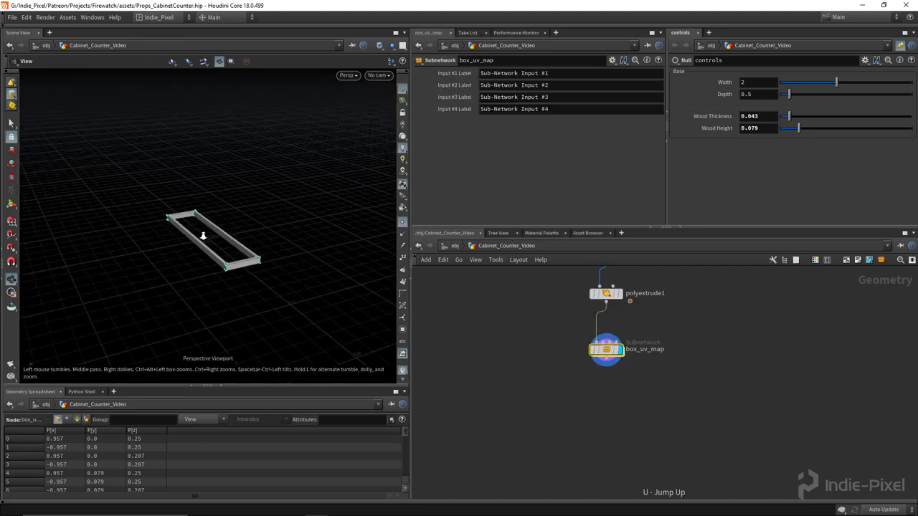
left_click_drag(203, 236, 239, 279)
left_click_drag(137, 220, 172, 248)
scroll(172, 247, "up", 3)
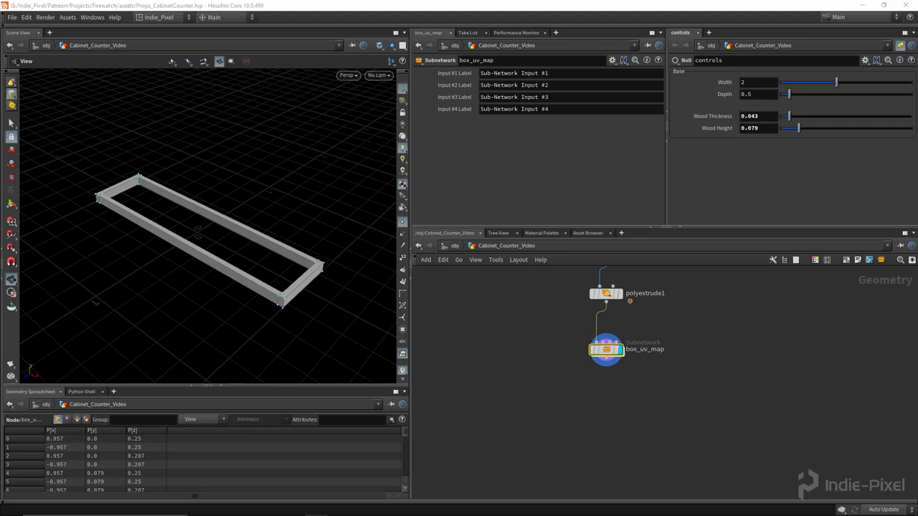
scroll(606, 373, "up", 2)
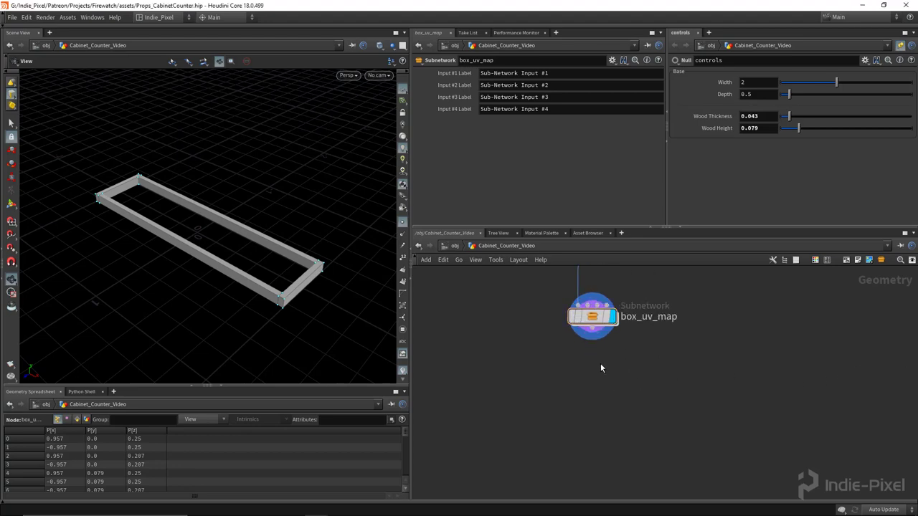
key("Tab")
type("poly")
key("Return")
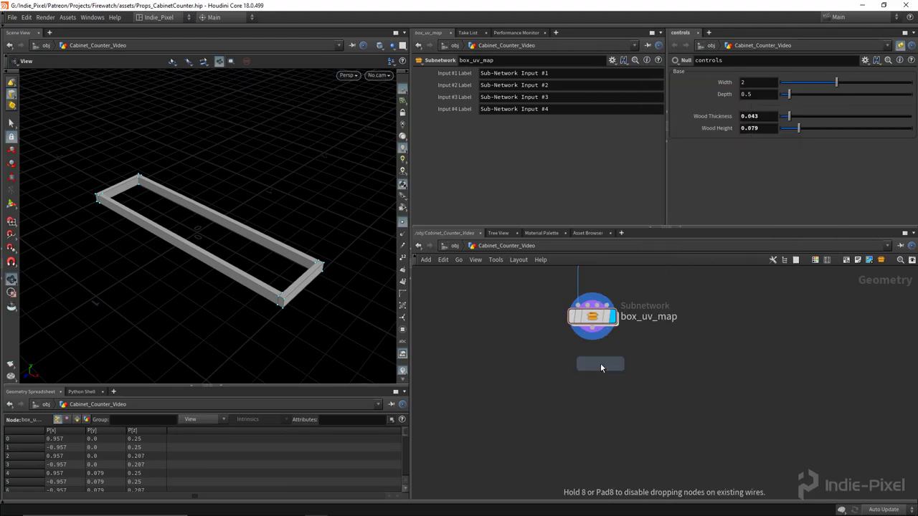
left_click(599, 366)
left_click(598, 334)
left_click(613, 376)
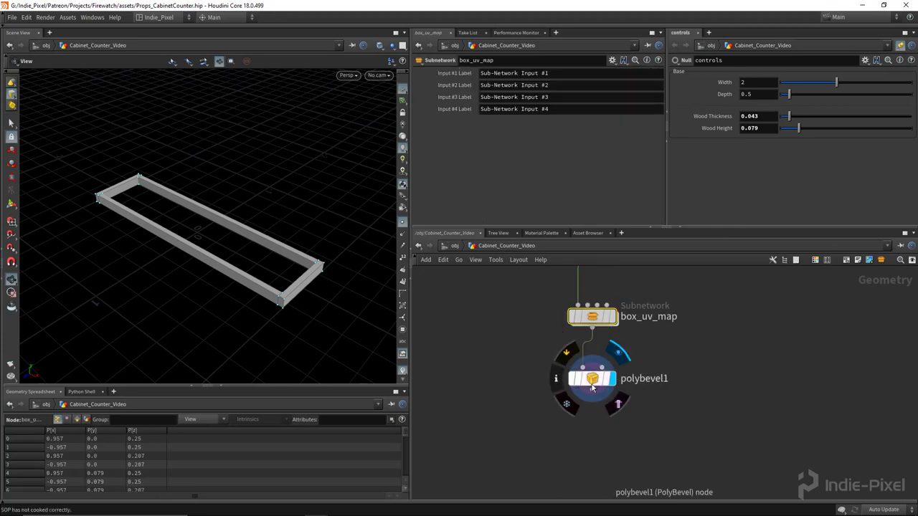
left_click_drag(327, 301, 355, 298)
key("ctrl+s")
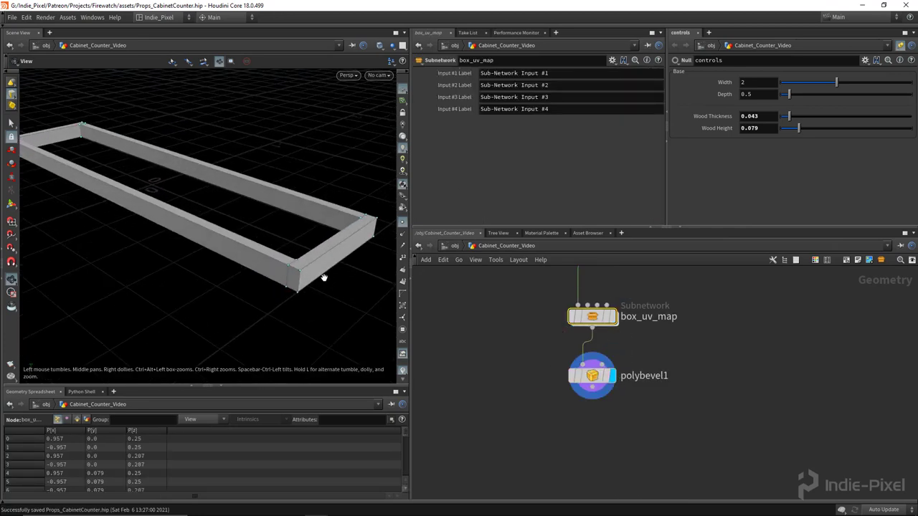
Step: Set polybevel1's offset distance to 0.002 to lightly round the edges of the wood frame
left_click(592, 376)
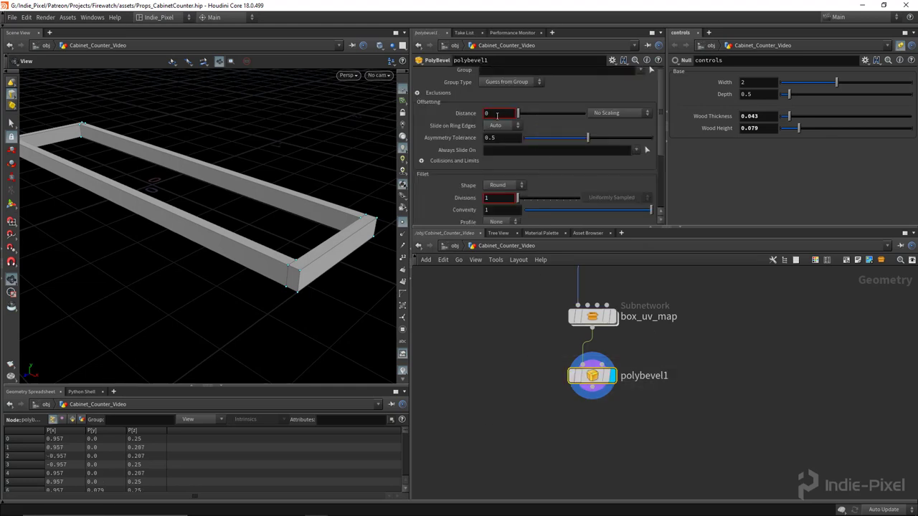
middle_click_drag(497, 115, 527, 152)
right_click_drag(357, 233, 250, 309)
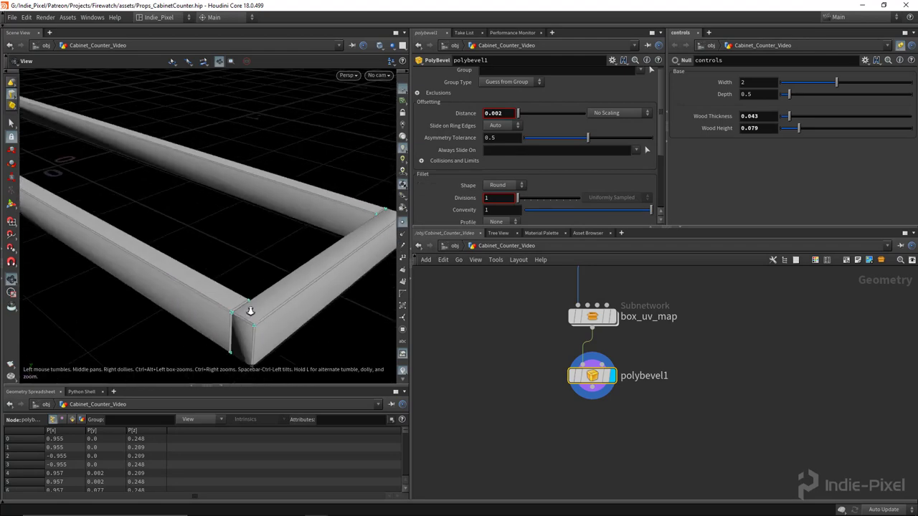
left_click_drag(251, 309, 323, 259)
middle_click_drag(500, 113, 498, 152)
right_click_drag(188, 219, 168, 208)
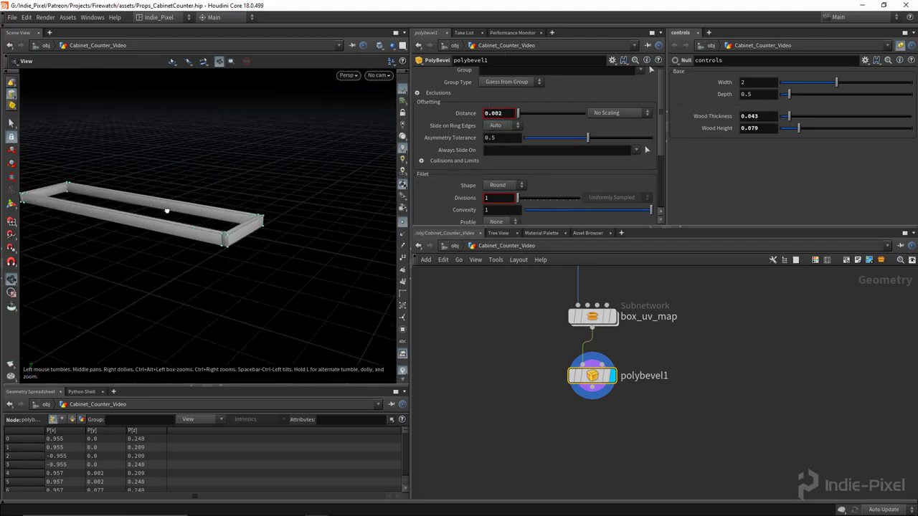
left_click_drag(167, 209, 190, 240)
Step: Add a Group Create node wired below polybevel1 and rename it base_wood
key("Tab")
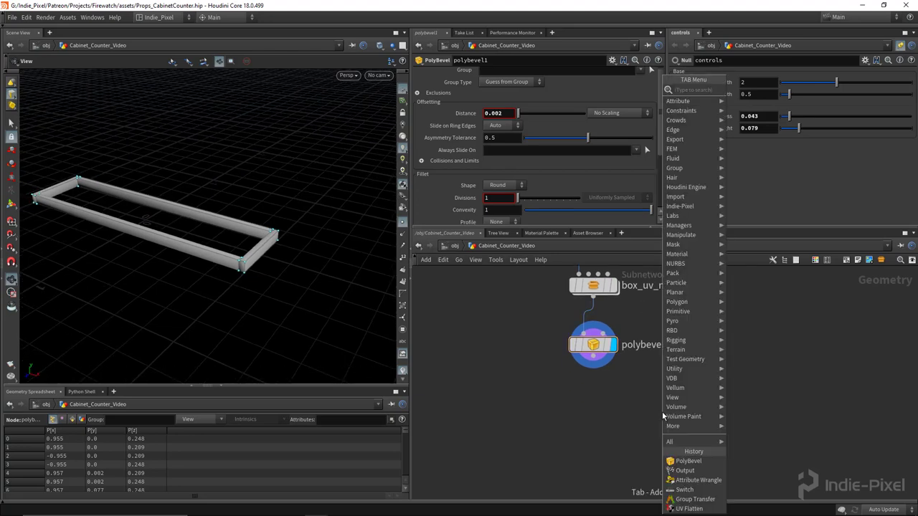
type("grou")
key("Return")
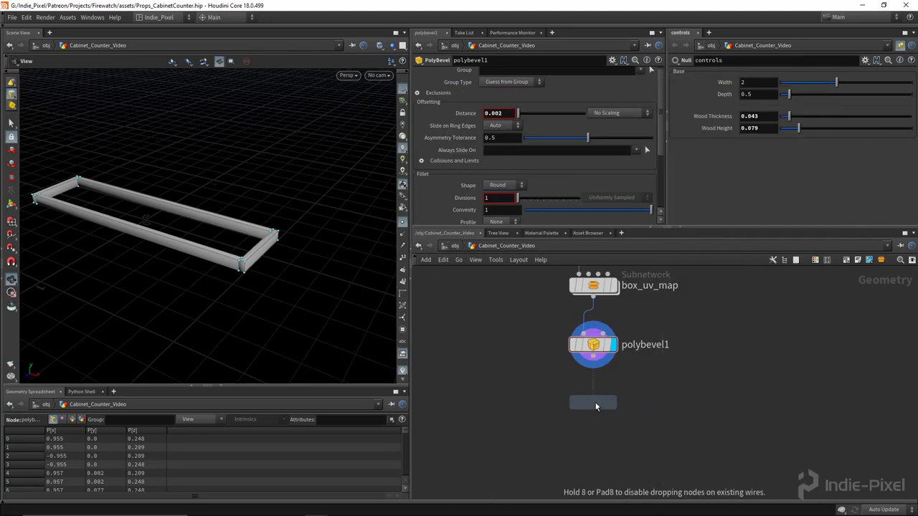
left_click(594, 403)
double_click(636, 405)
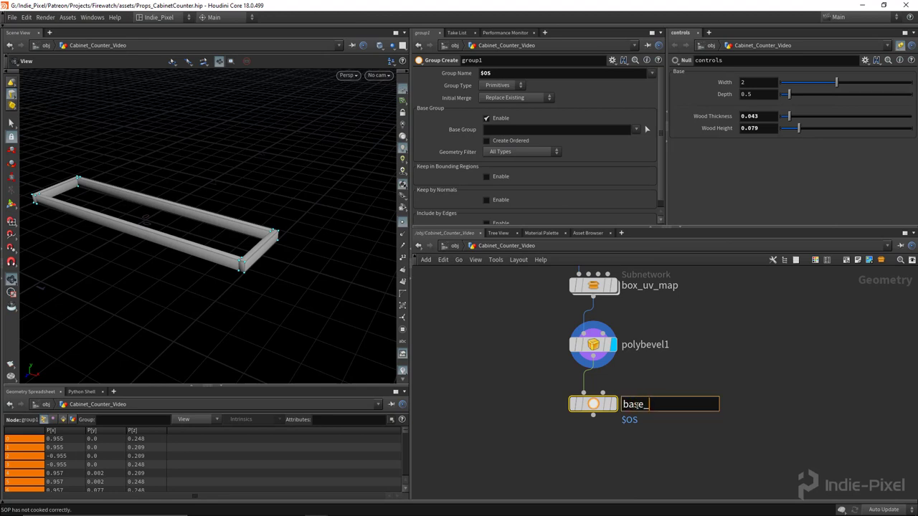
key("Return")
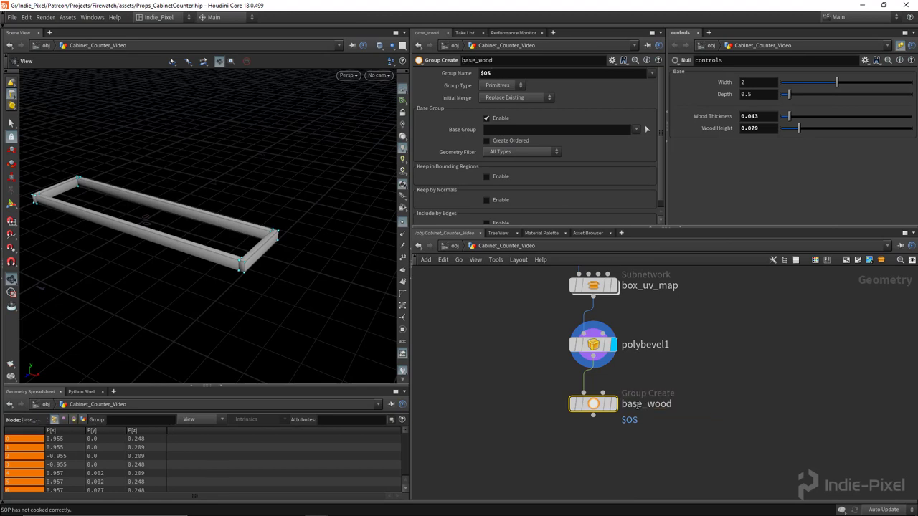
Step: Add a Null wired below base_wood, rename it OUT_BASE_WOOD, and display its output
key("Tab")
type("nu")
key("Return")
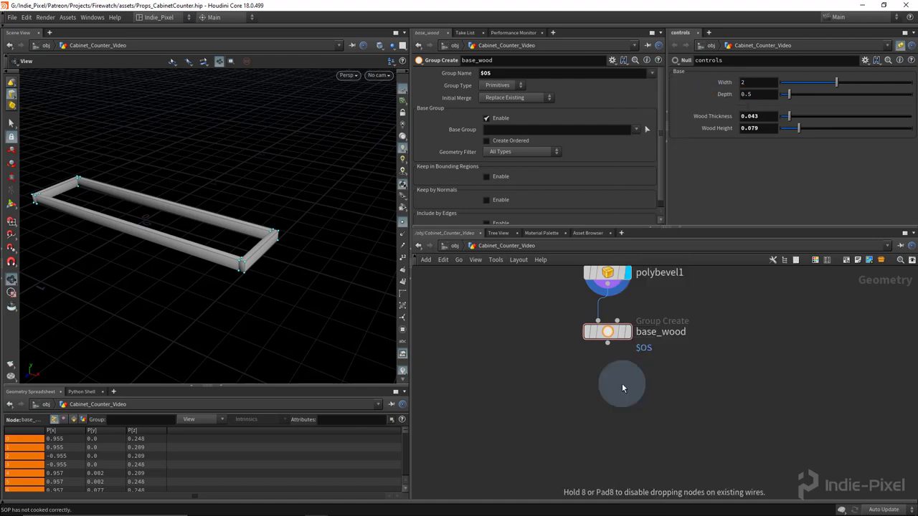
left_click(606, 410)
left_click_drag(609, 346, 608, 394)
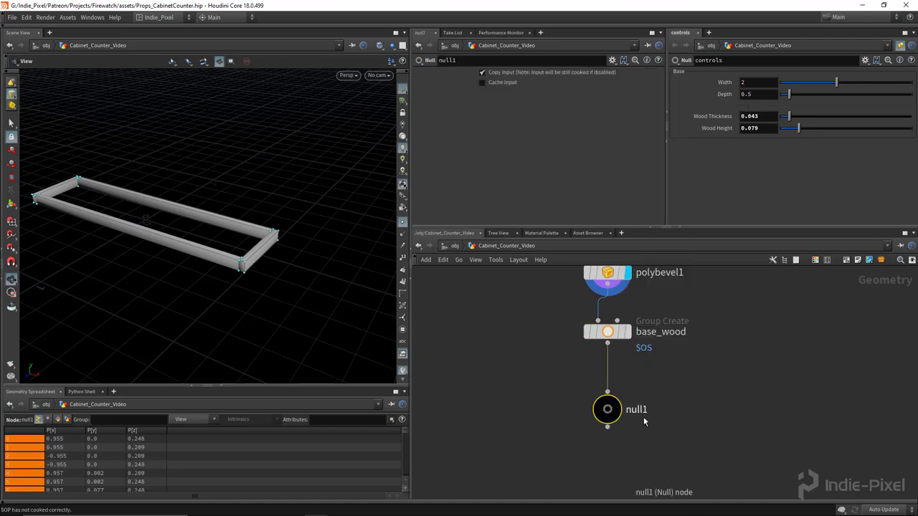
double_click(637, 410)
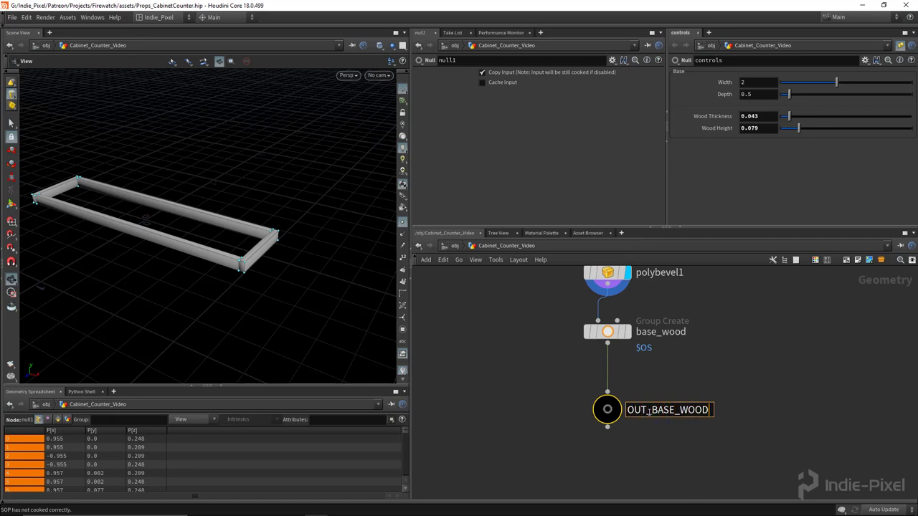
type("OUT_BASE_WOOD")
key("Return")
key("r")
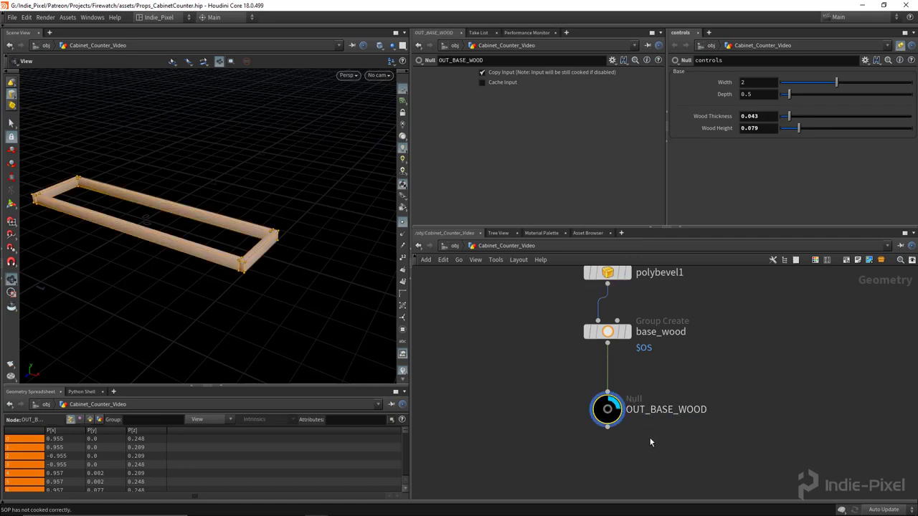
Step: Set the controls node's Width to 1.86 and Depth to 0.61 to test how the frame resizes
middle_click_drag(651, 442, 624, 395)
scroll(623, 395, "down", 3)
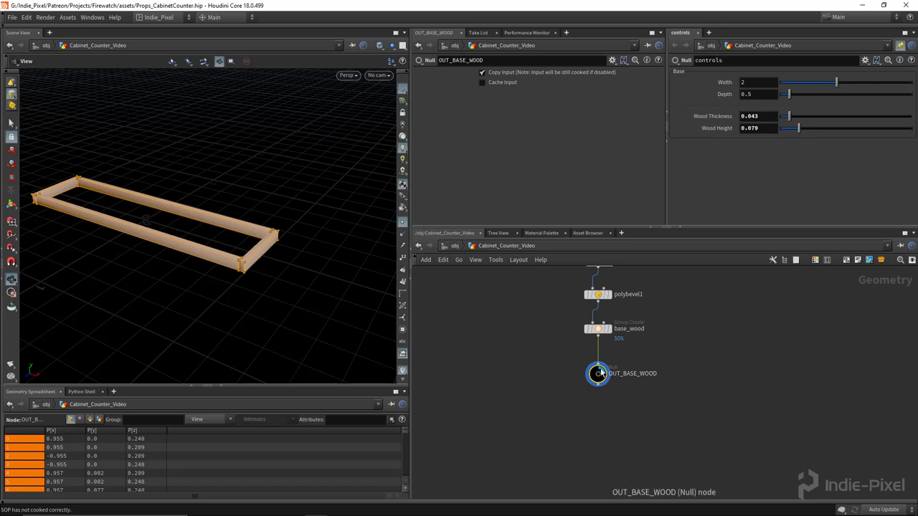
scroll(607, 377, "up", 3)
left_click_drag(279, 240, 229, 246)
middle_click_drag(631, 430, 631, 352)
scroll(649, 370, "down", 6)
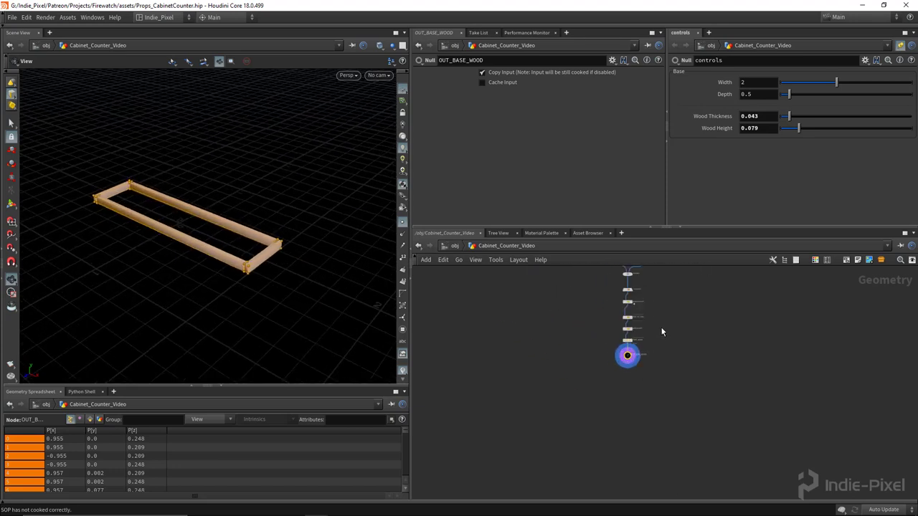
left_click_drag(310, 280, 307, 250)
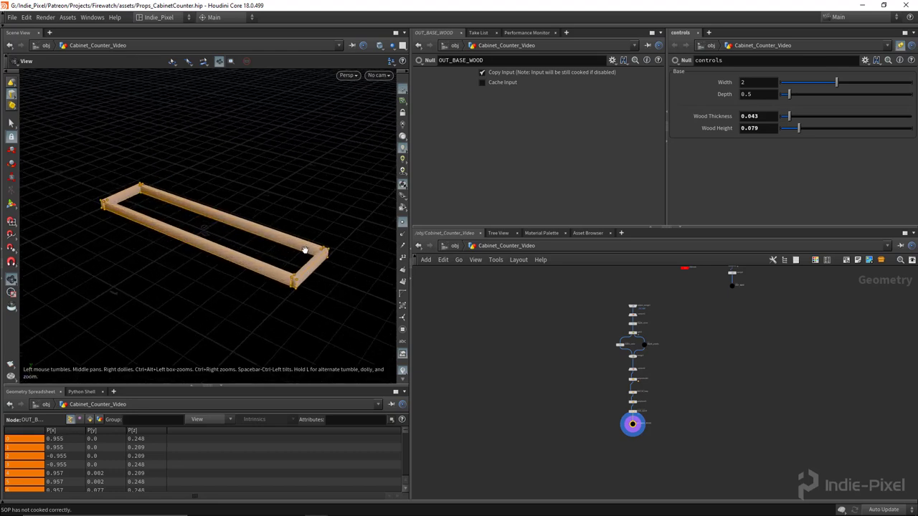
left_click_drag(841, 81, 796, 94)
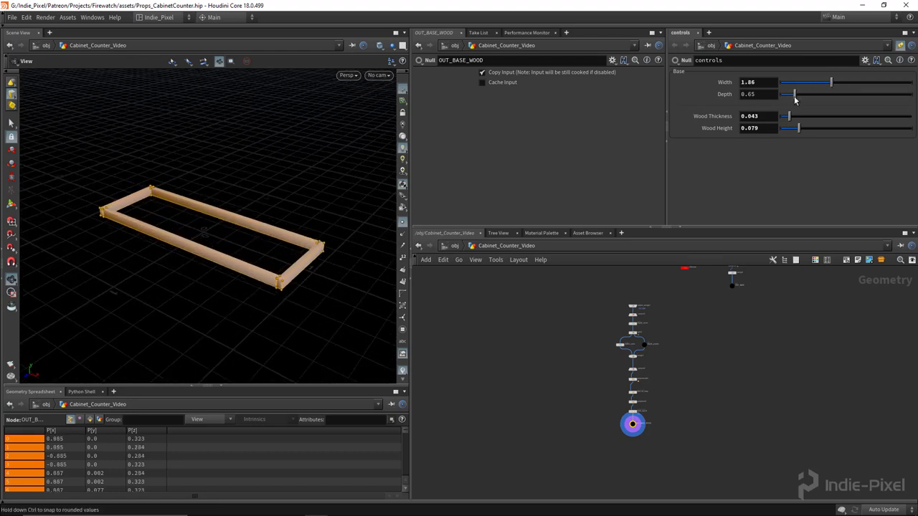
Step: Examine the resized frame's plank layout in the UV view and return to the perspective view
key("space+5")
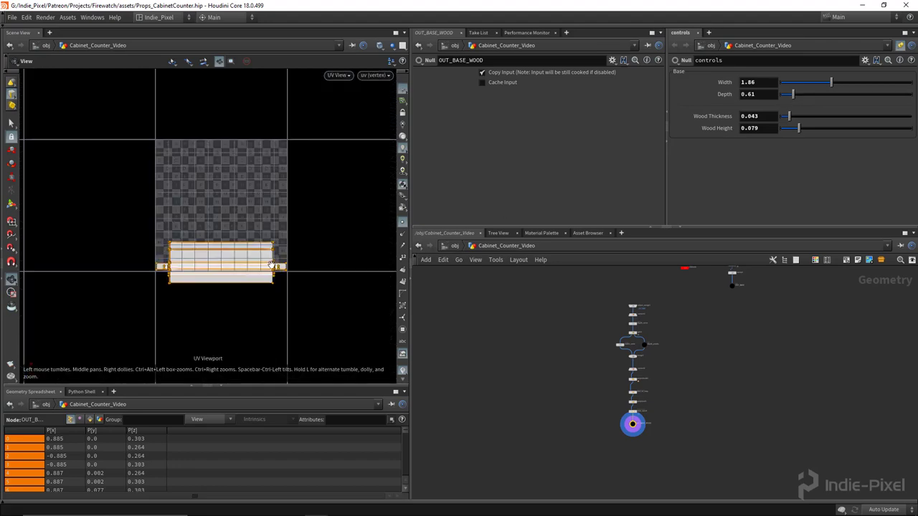
key("space+1")
left_click_drag(270, 264, 305, 249)
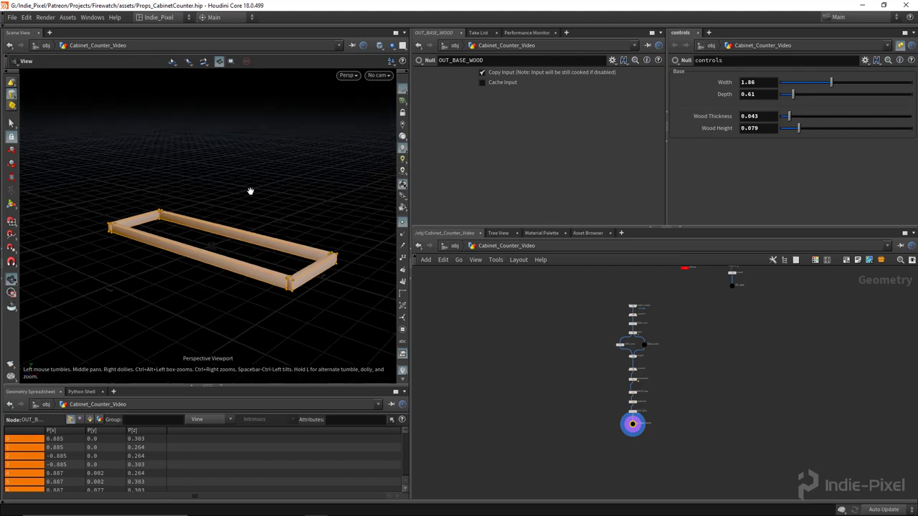